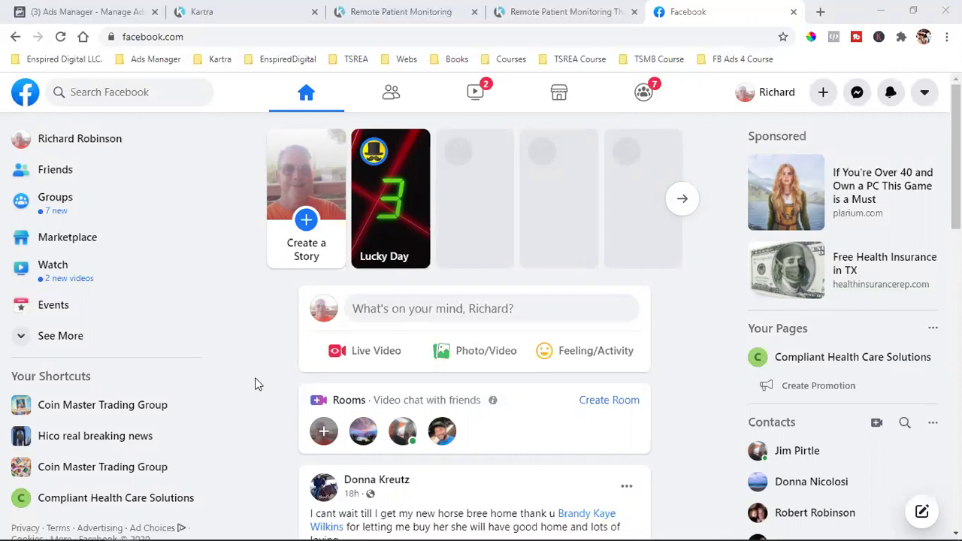
Compare the Remote Patient Monitoring landing page with its thank-you page, and inspect the landing page's pixel with Facebook Pixel Helper
left_click(383, 9)
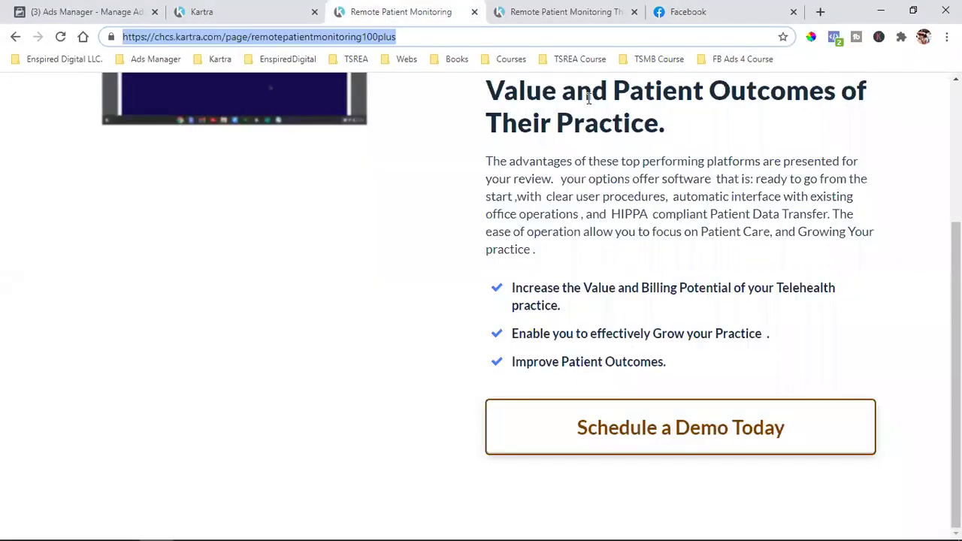
left_click(533, 8)
left_click(459, 8)
left_click(525, 8)
left_click(413, 8)
left_click(520, 8)
left_click(458, 8)
left_click(528, 7)
left_click(440, 8)
left_click(835, 37)
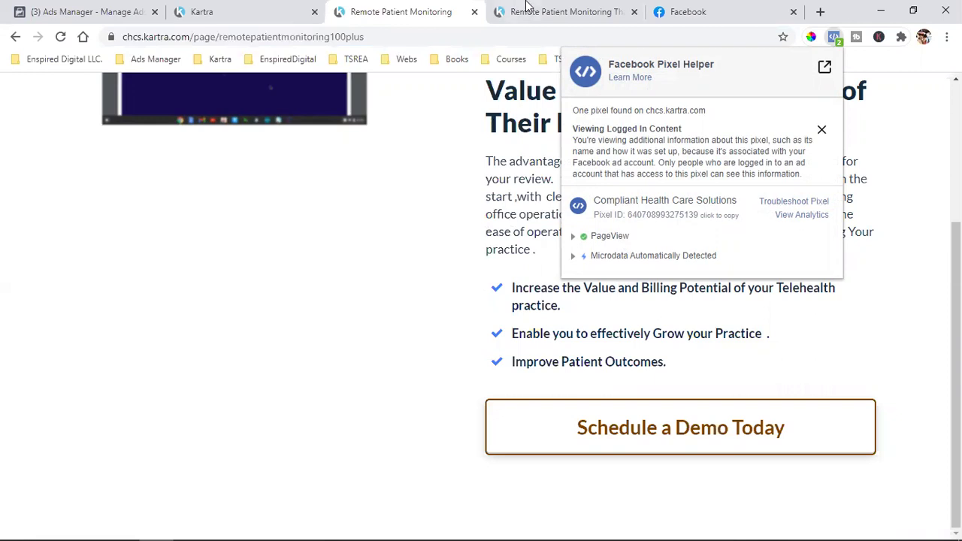
Inspect the pixel events on the Remote Patient Monitoring Thank You page with Facebook Pixel Helper, and return to the landing page
left_click(564, 11)
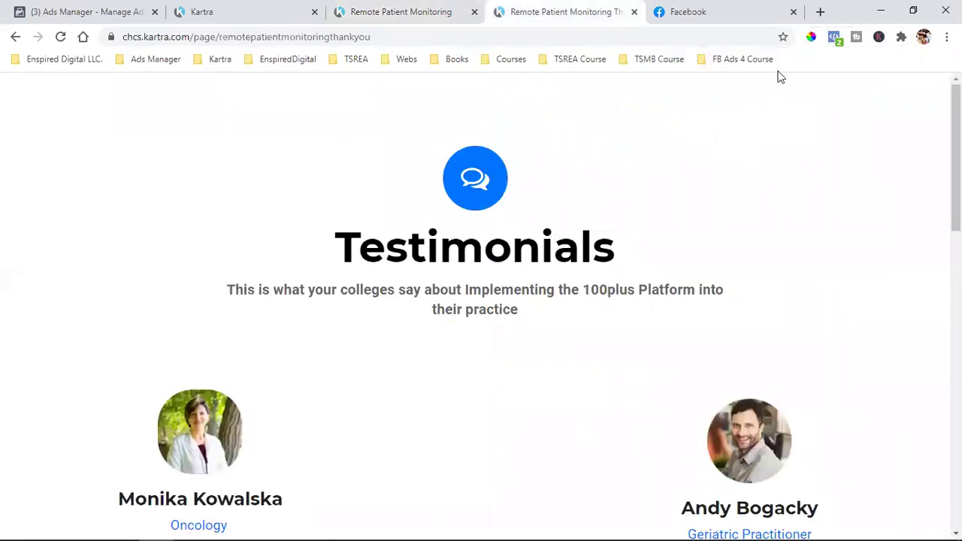
left_click(833, 39)
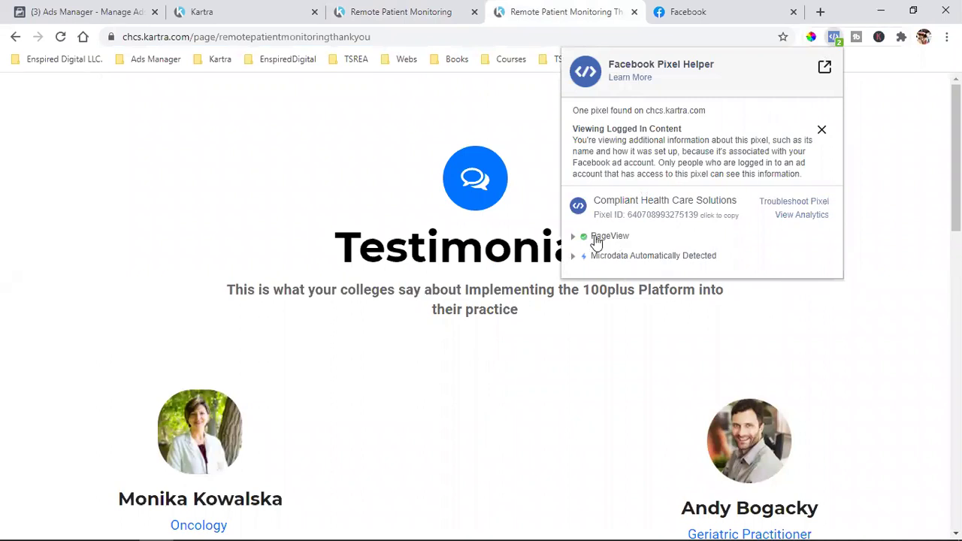
left_click(880, 150)
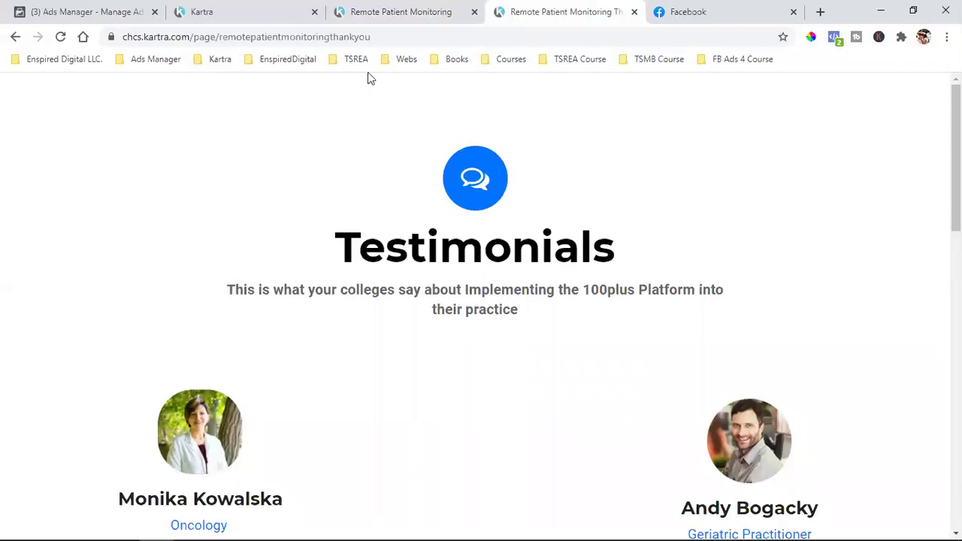
left_click(381, 6)
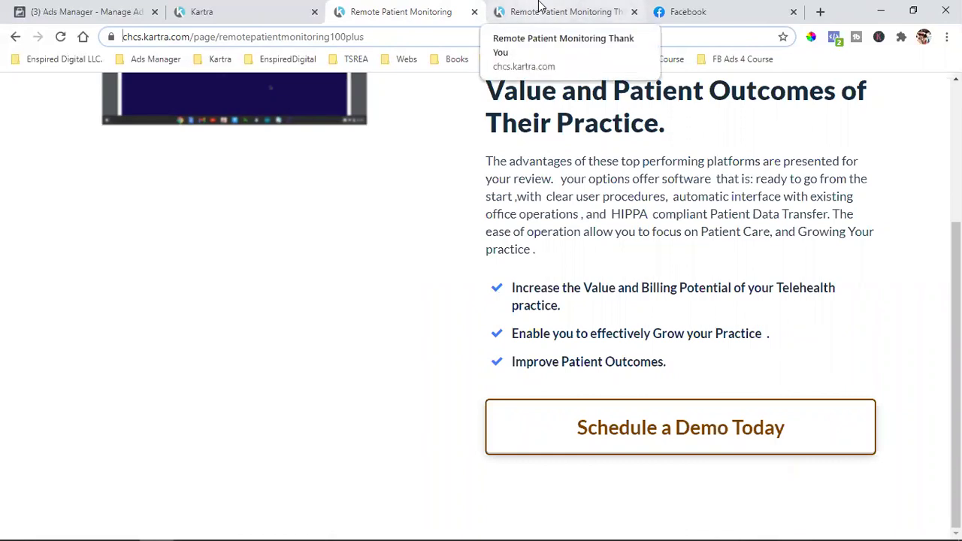
Switch to Facebook and browse the news feed for the sponsored Rakuten post about shopping at AliExpress
left_click(687, 9)
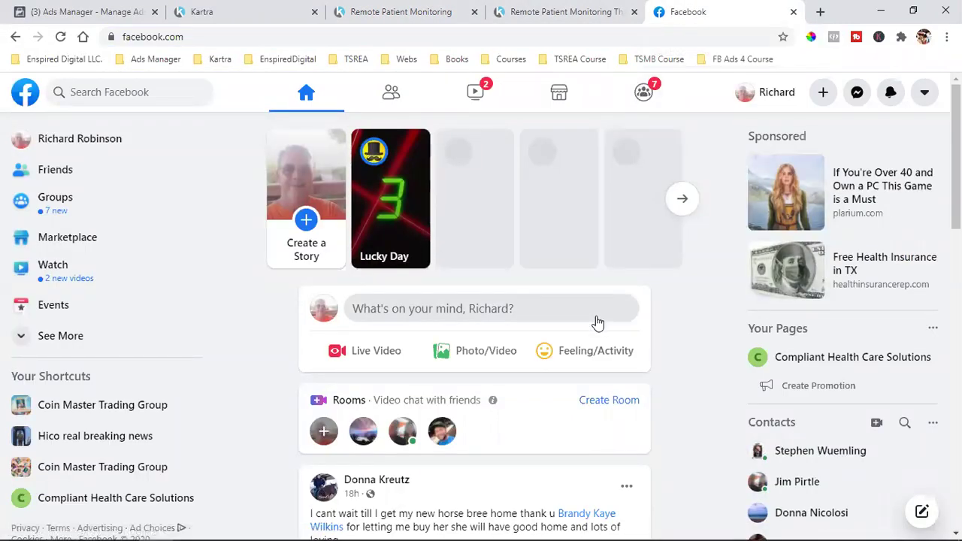
scroll(596, 318, "down", 3)
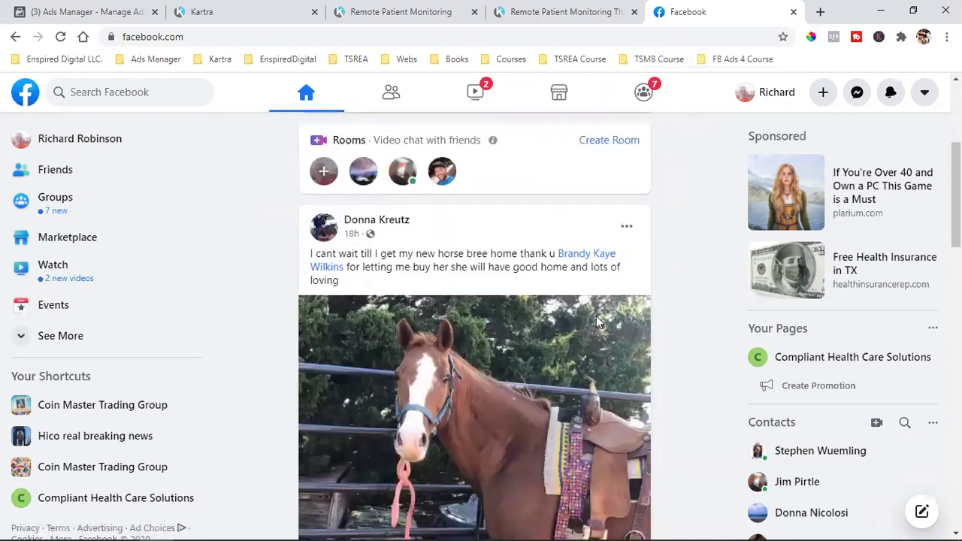
scroll(596, 321, "down", 7)
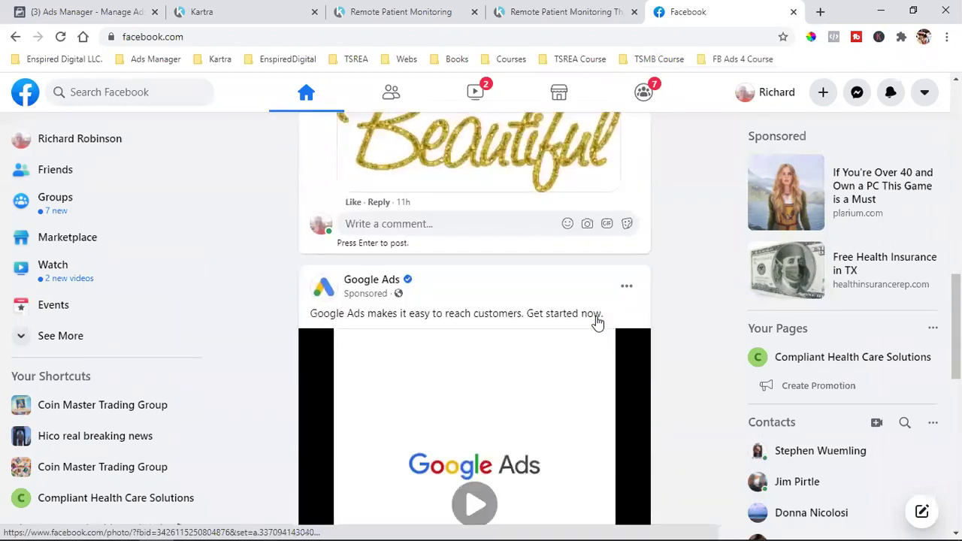
scroll(596, 321, "down", 7)
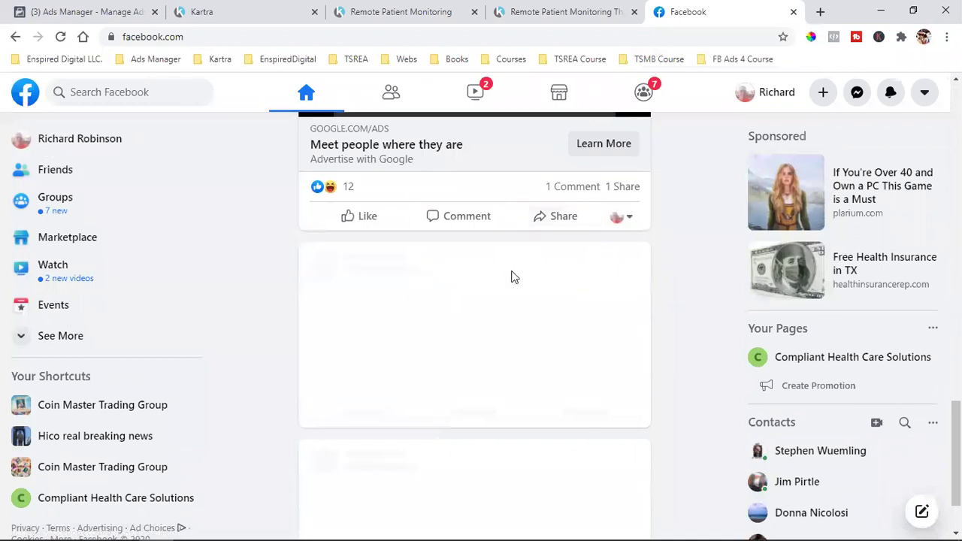
scroll(563, 307, "down", 1)
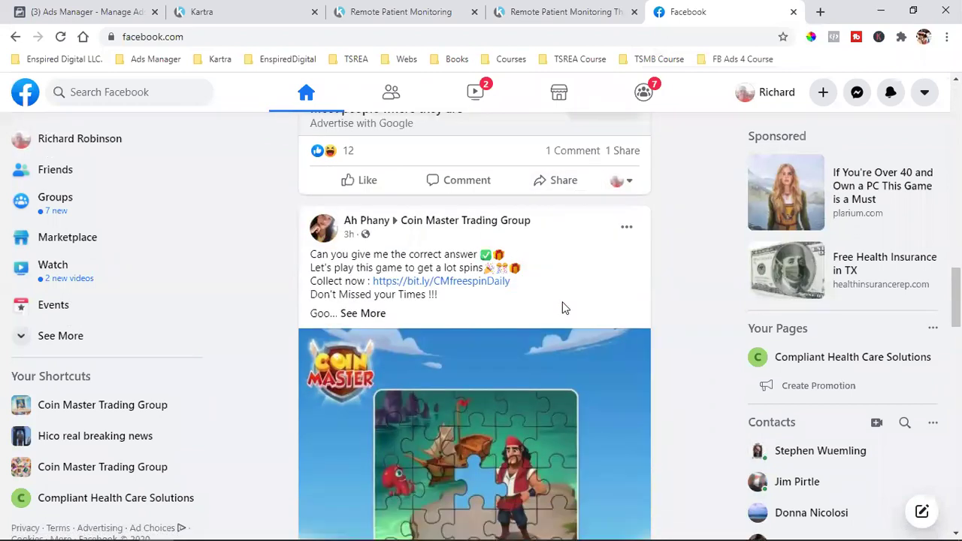
scroll(563, 308, "down", 10)
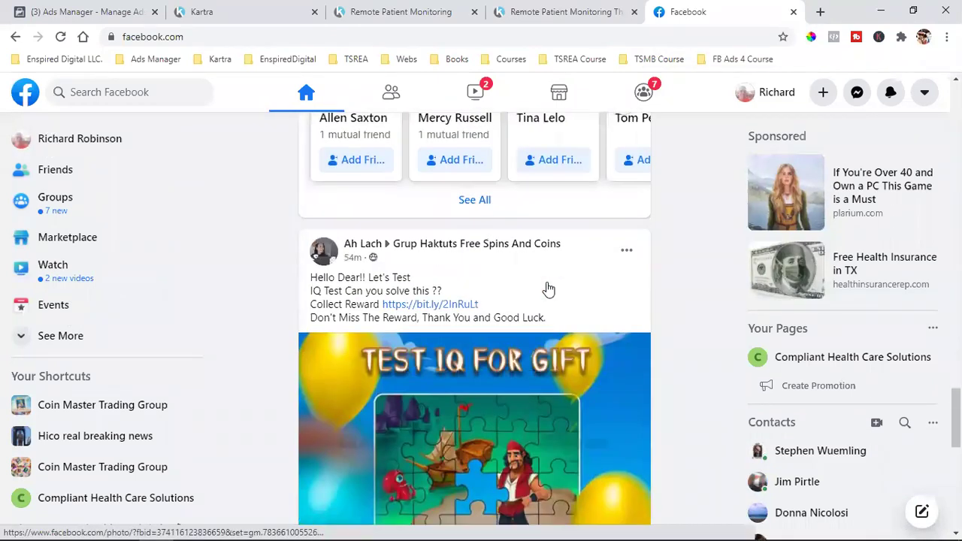
scroll(549, 288, "down", 10)
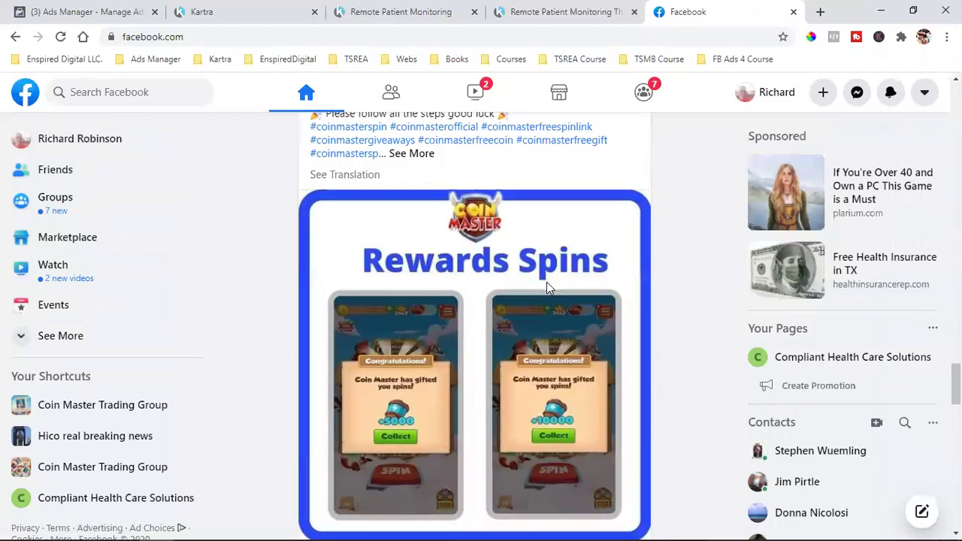
scroll(547, 286, "down", 10)
scroll(548, 289, "down", 5)
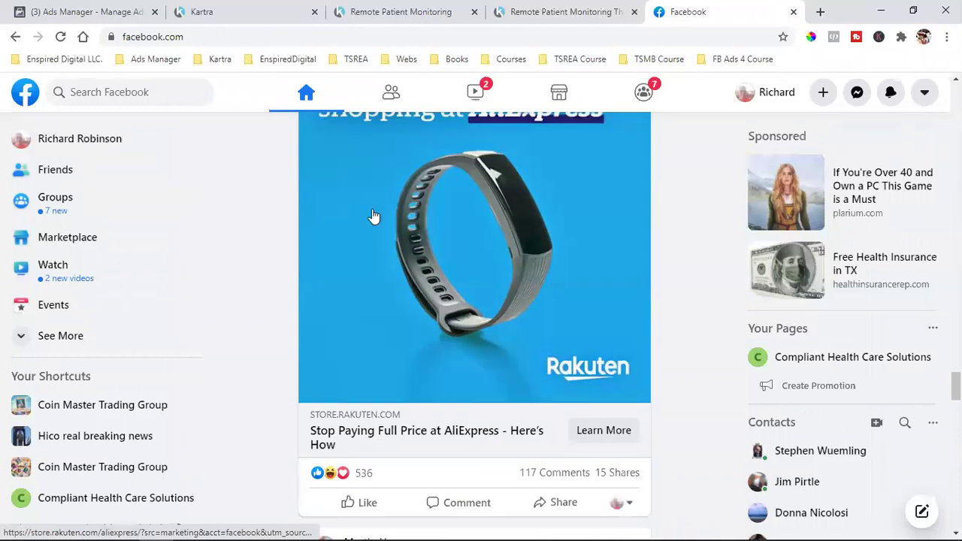
scroll(444, 300, "up", 3)
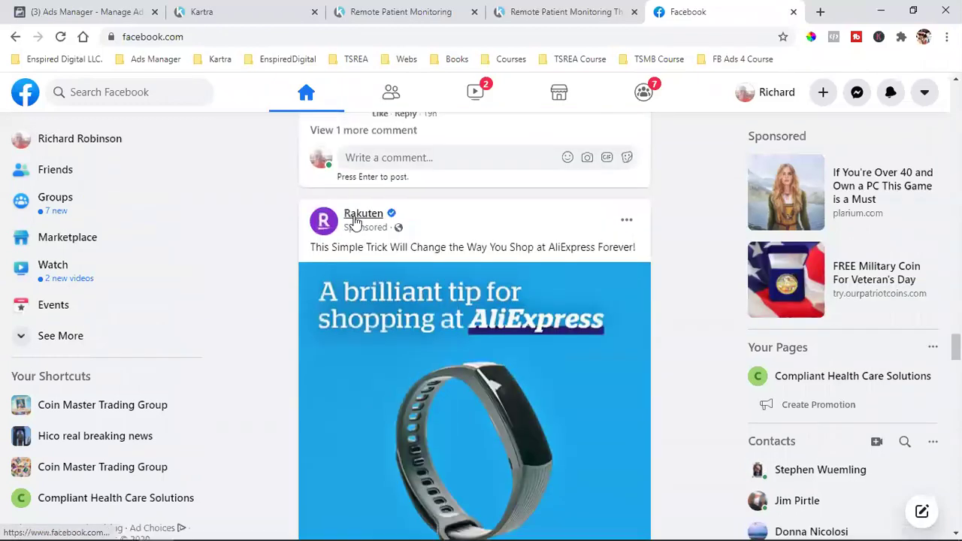
Highlight the Rakuten ad's introductory sentence, clear the highlight, and open the ad's landing page
triple_click(349, 250)
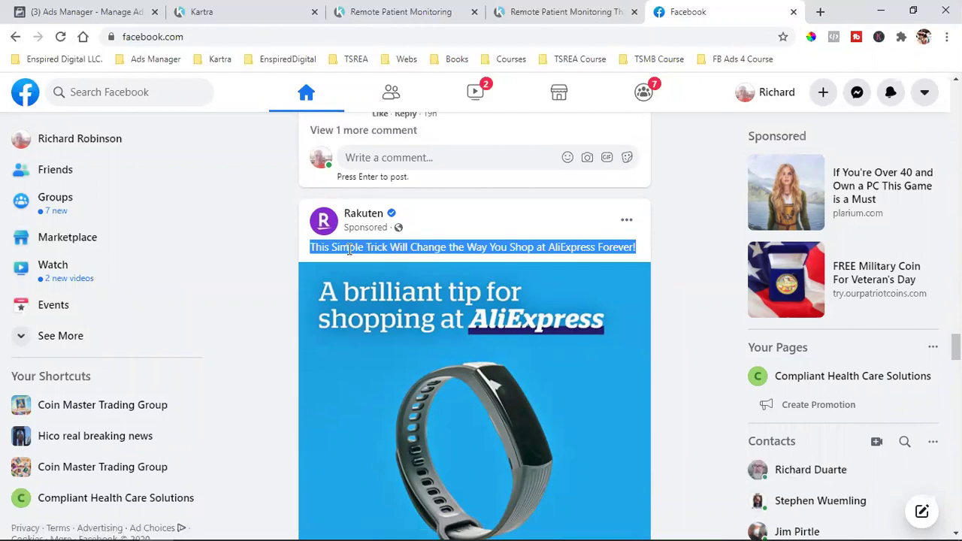
left_click(349, 251)
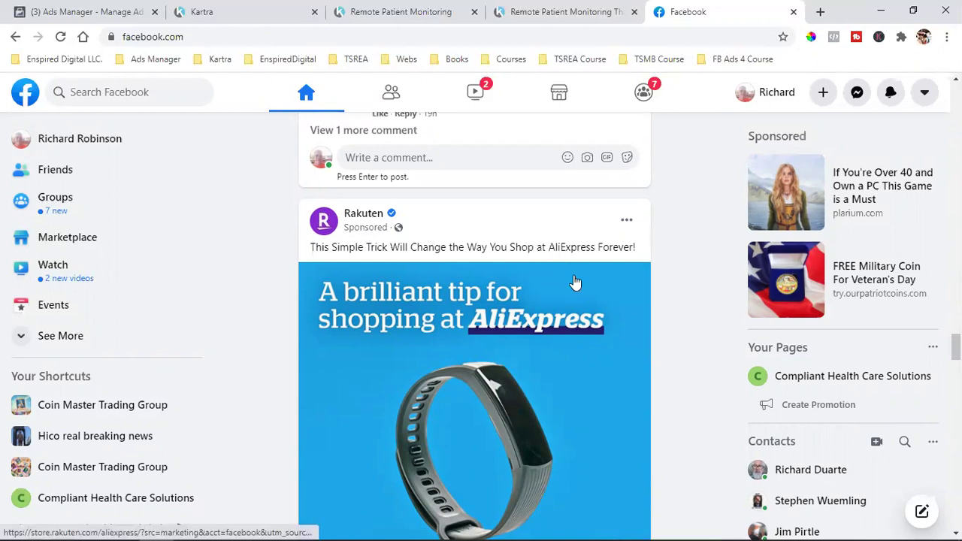
scroll(575, 281, "down", 6)
left_click(600, 355)
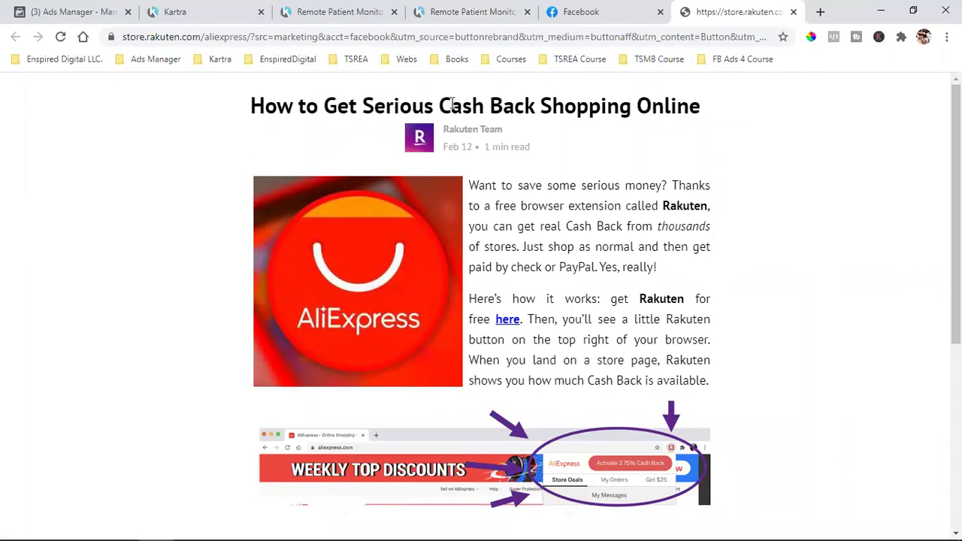
Review the full Rakuten cash-back article, highlight its passage on how it works, compare it with the Facebook ad, and clear the highlight
double_click(502, 225)
left_click_drag(576, 272, 587, 286)
scroll(588, 286, "down", 5)
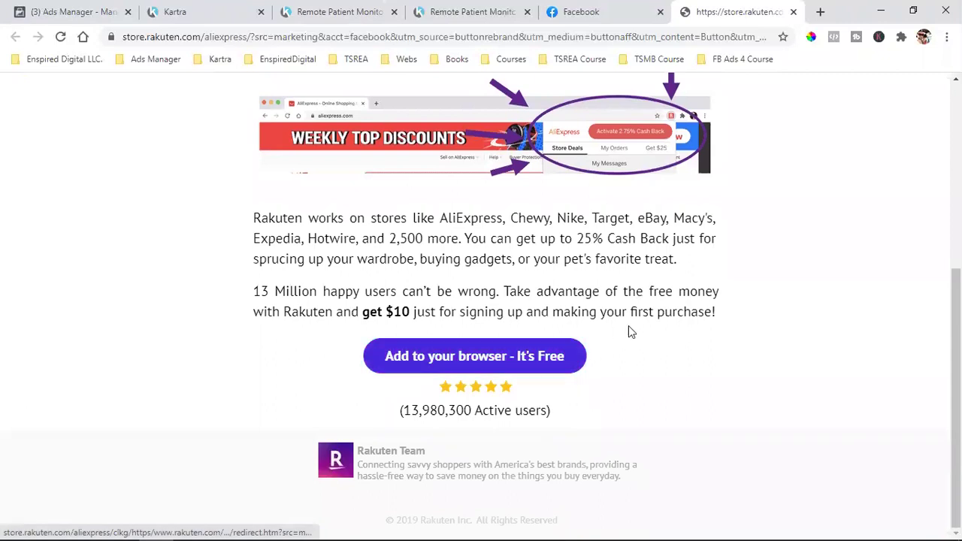
scroll(772, 338, "up", 1)
scroll(774, 339, "up", 4)
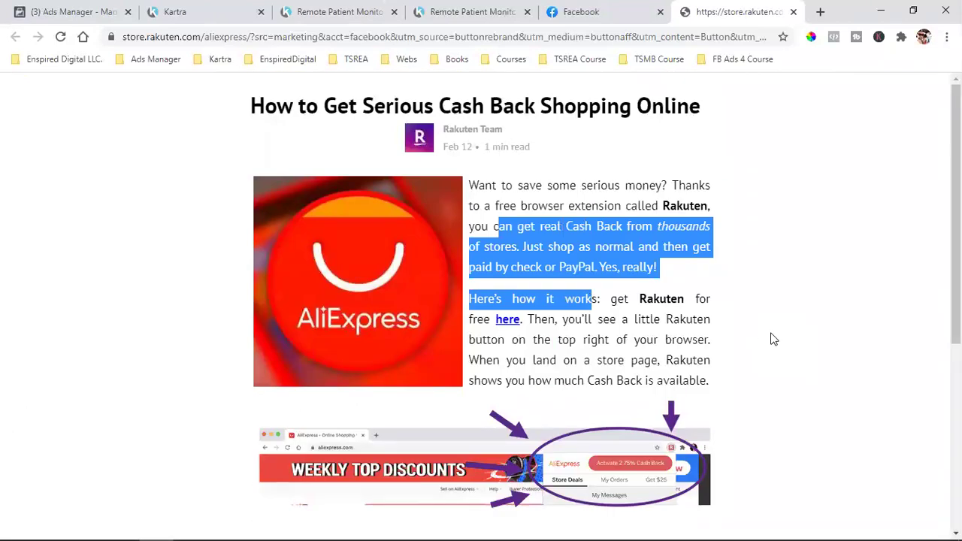
left_click(624, 9)
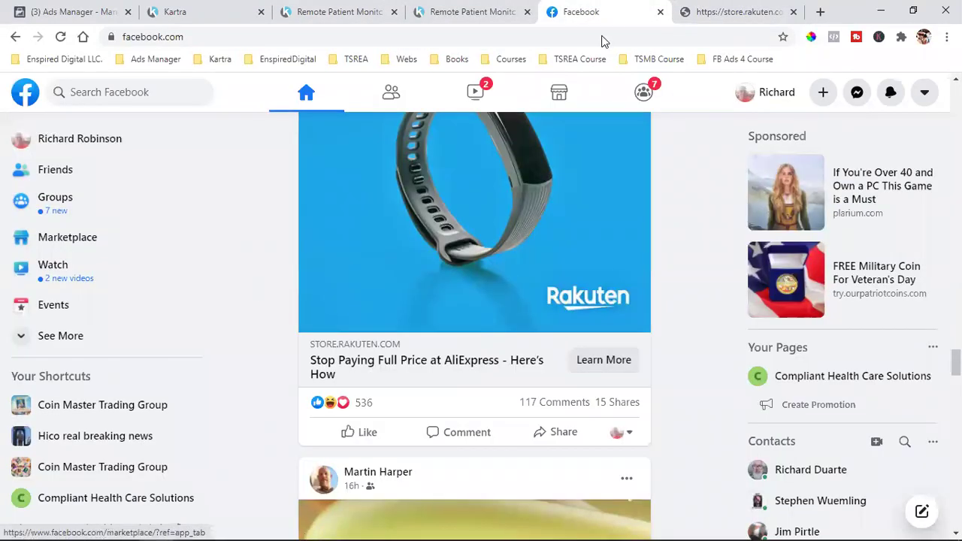
left_click(701, 6)
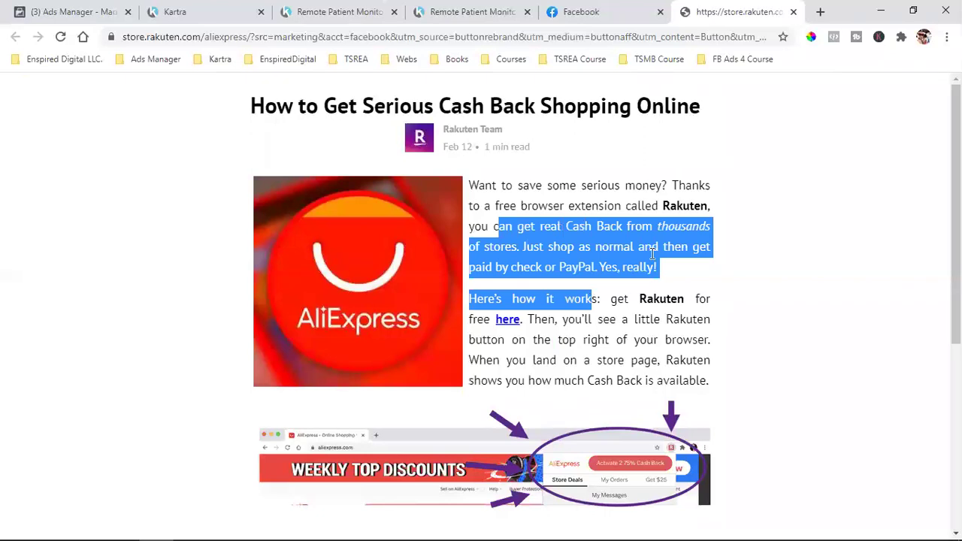
left_click(739, 220)
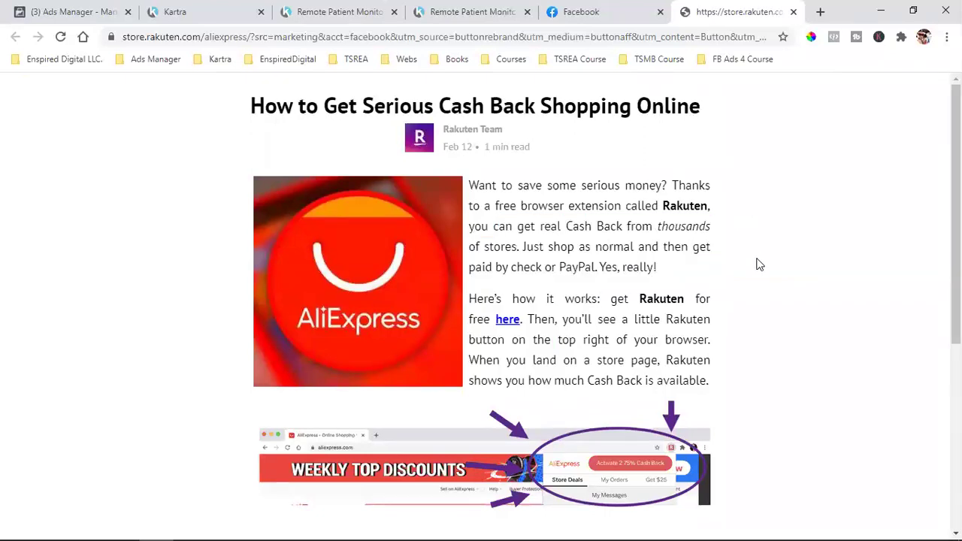
Return to the Rakuten ad on Facebook and review its headline, introductory text and image, highlighting the word "Change"
left_click(597, 9)
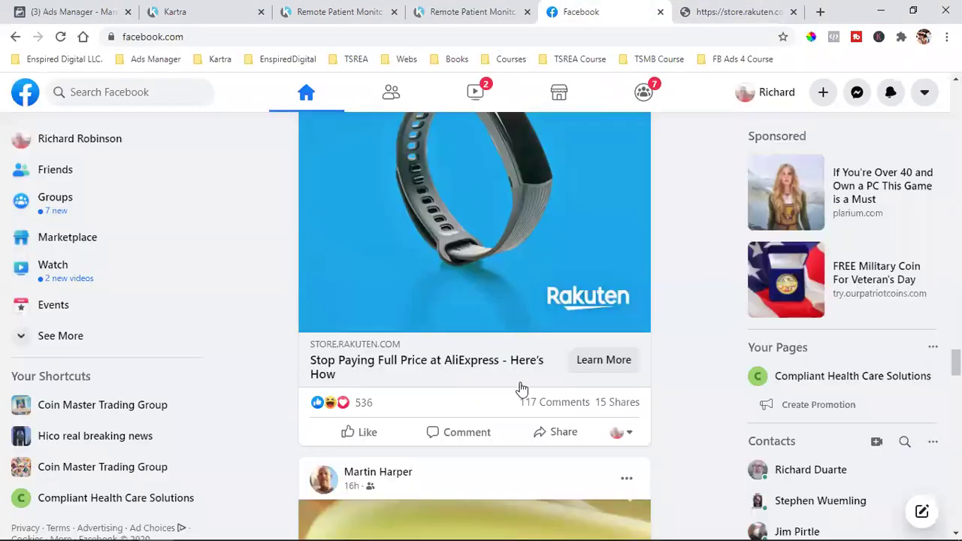
scroll(523, 390, "up", 4)
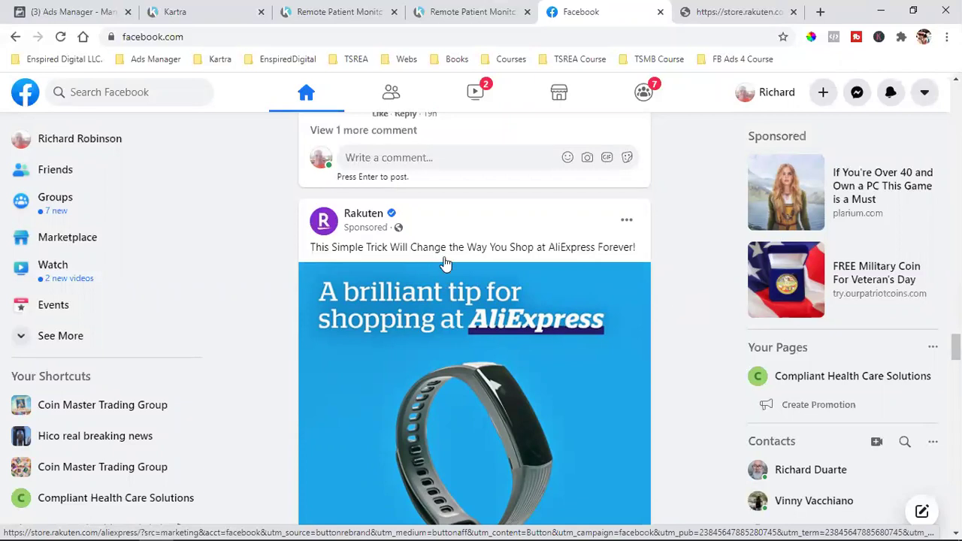
double_click(443, 246)
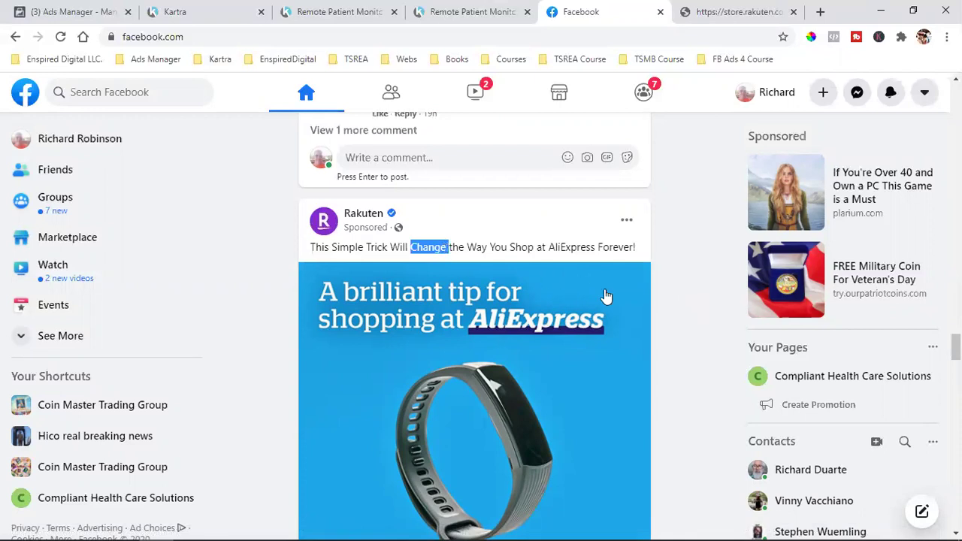
scroll(503, 245, "down", 2)
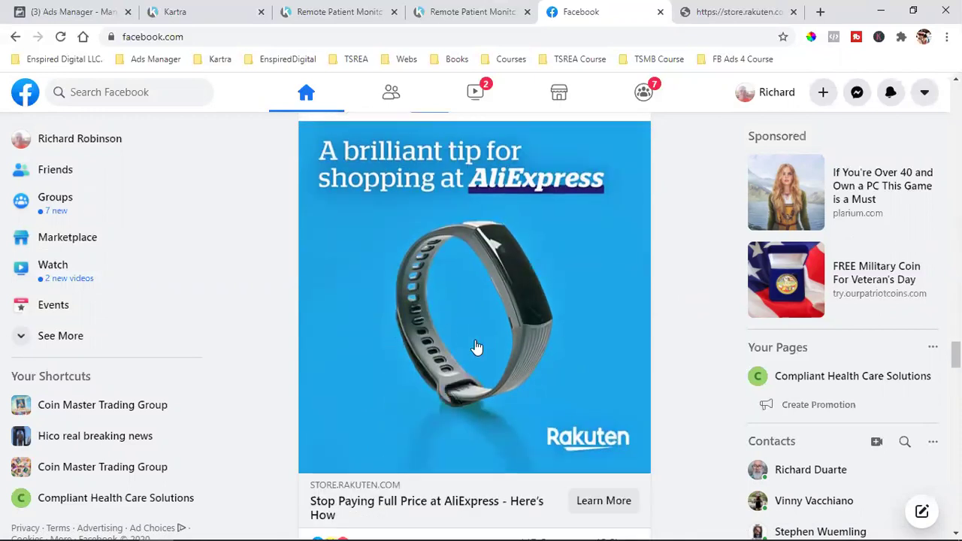
Look through the Rakuten landing page again and check it for tracking pixels with Facebook Pixel Helper
left_click(682, 9)
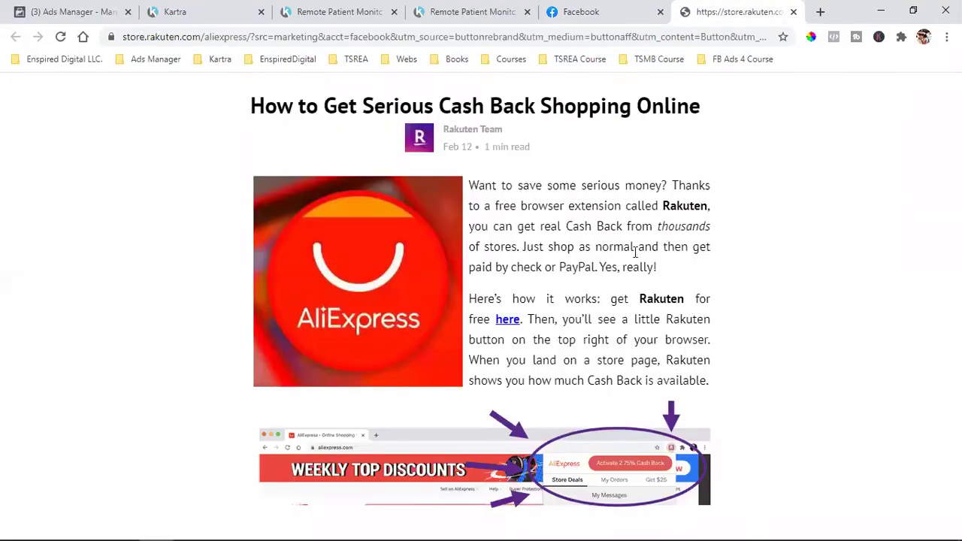
scroll(630, 314, "down", 1)
scroll(629, 311, "down", 5)
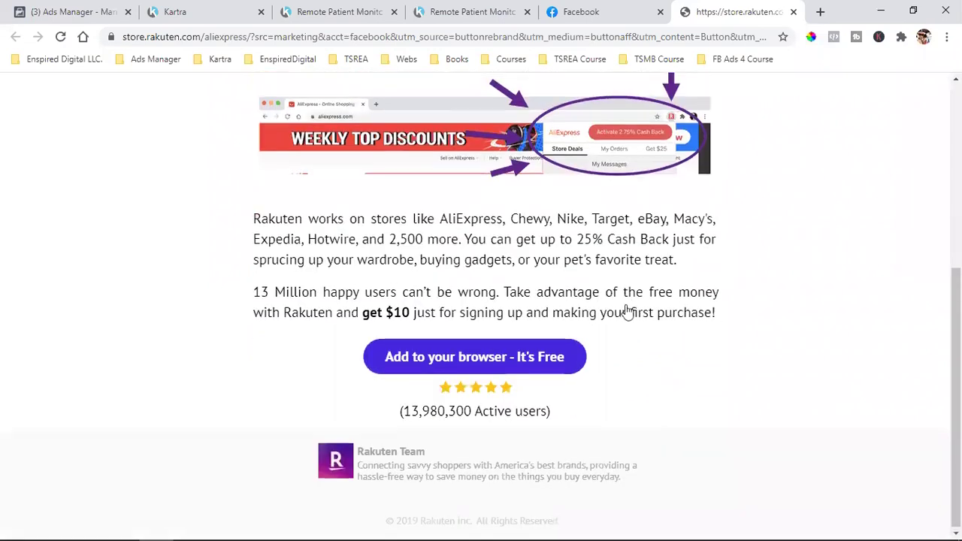
scroll(629, 311, "up", 6)
left_click(832, 39)
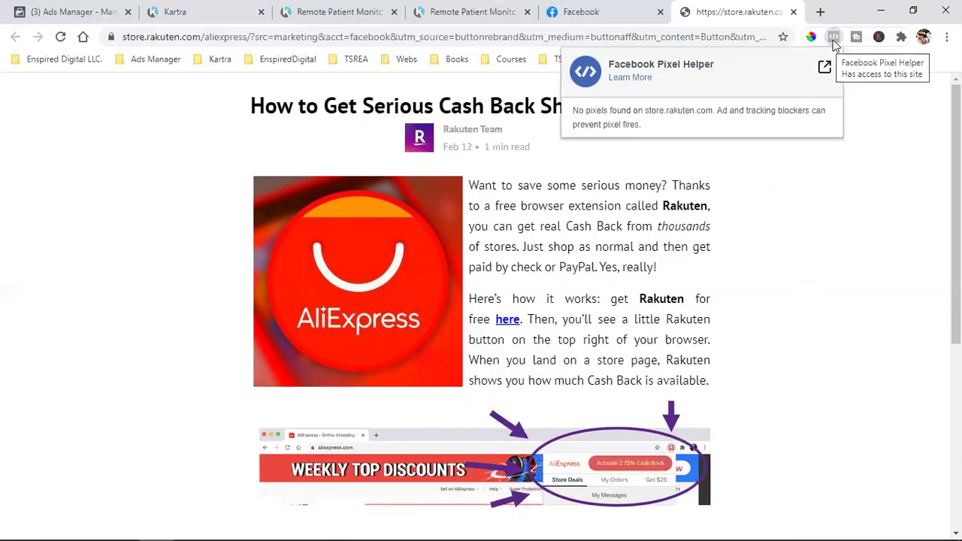
left_click(756, 352)
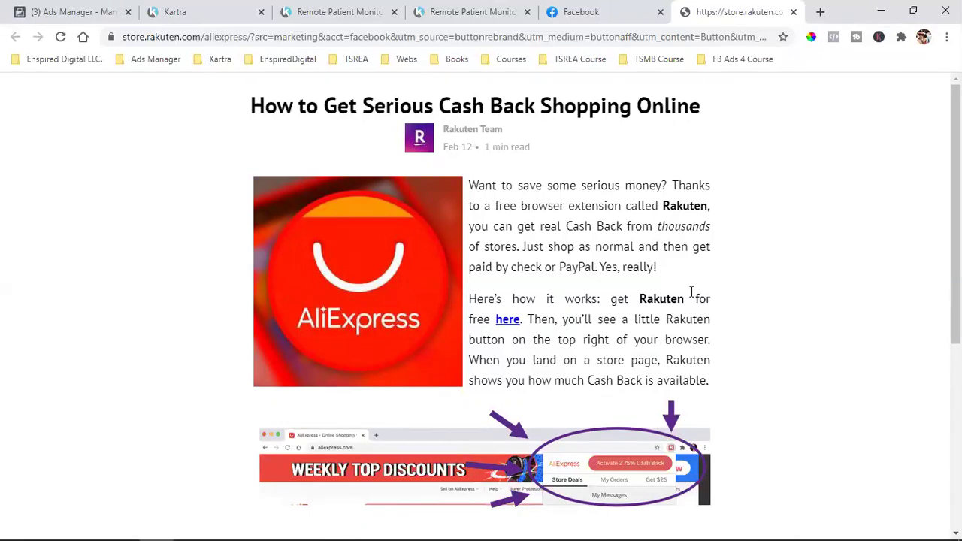
Close the Rakuten landing page and reopen it from the ad's image on Facebook, twice
left_click(793, 12)
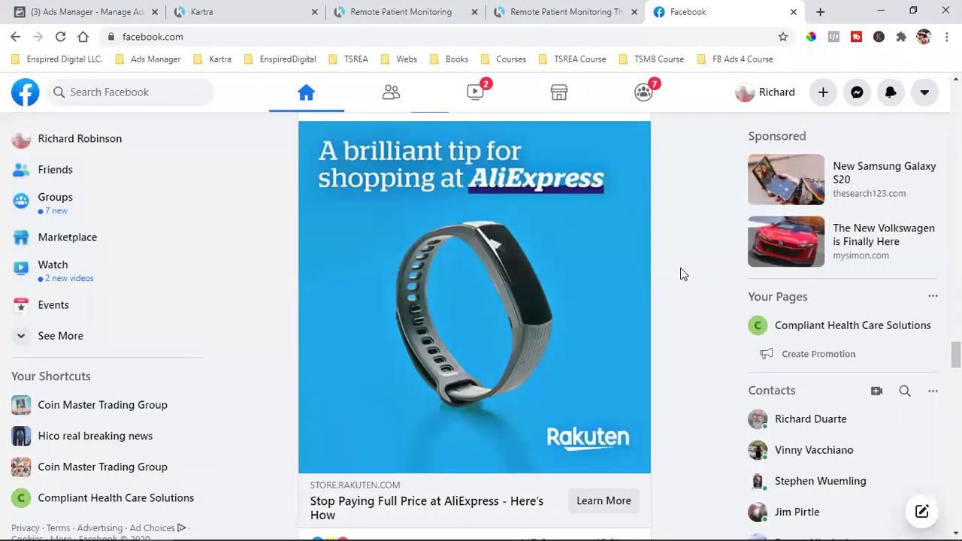
left_click(557, 352)
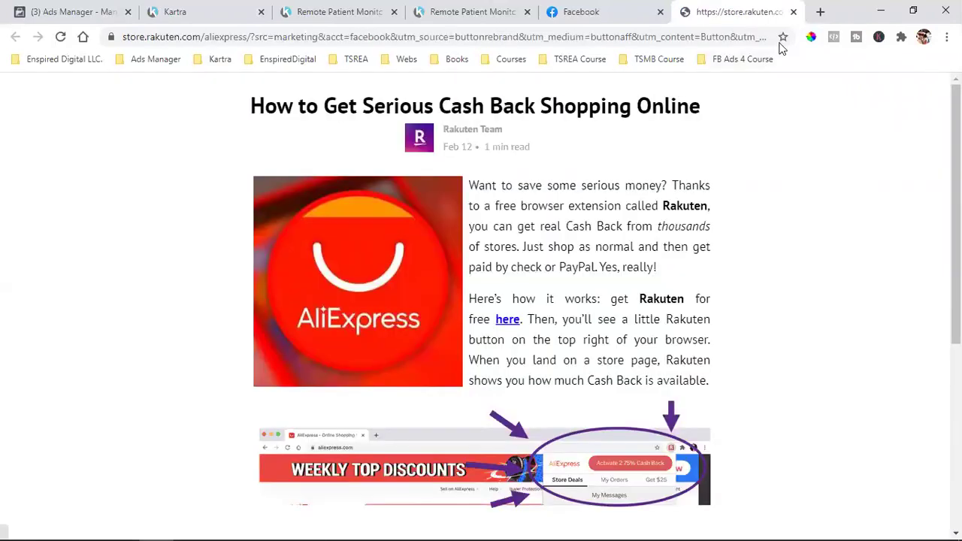
left_click(794, 12)
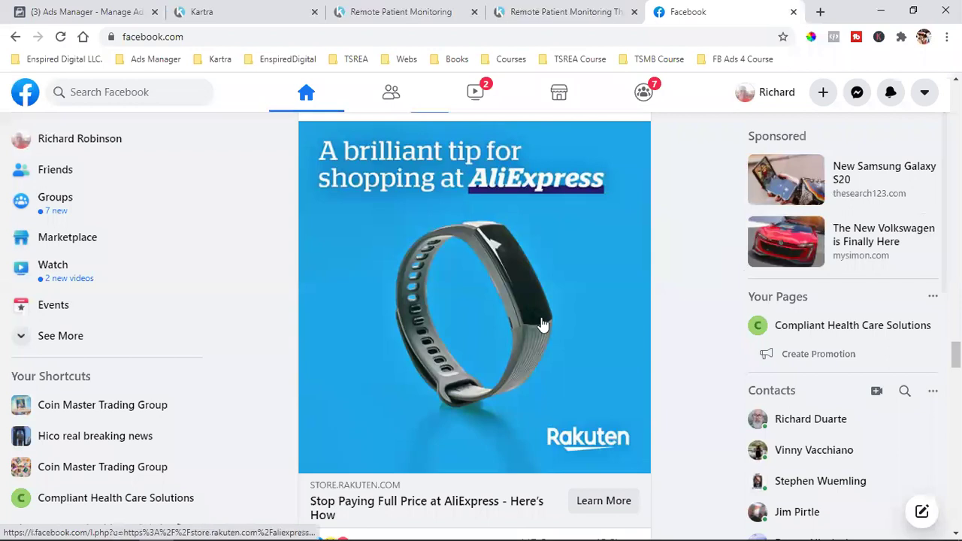
left_click(513, 343)
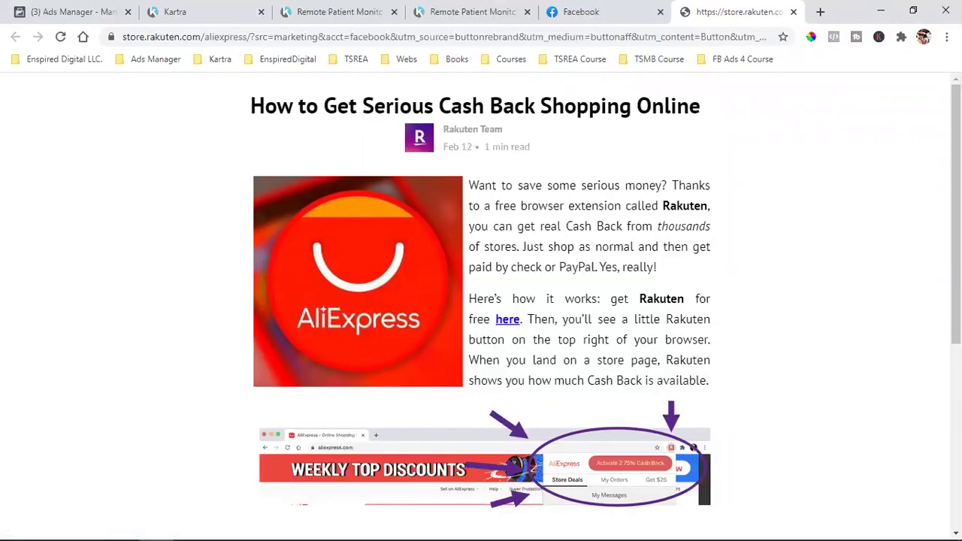
Follow the Rakuten article's "Add to your browser - It's Free" link to its Chrome Web Store listing, and close that page to return to Facebook
scroll(722, 272, "down", 5)
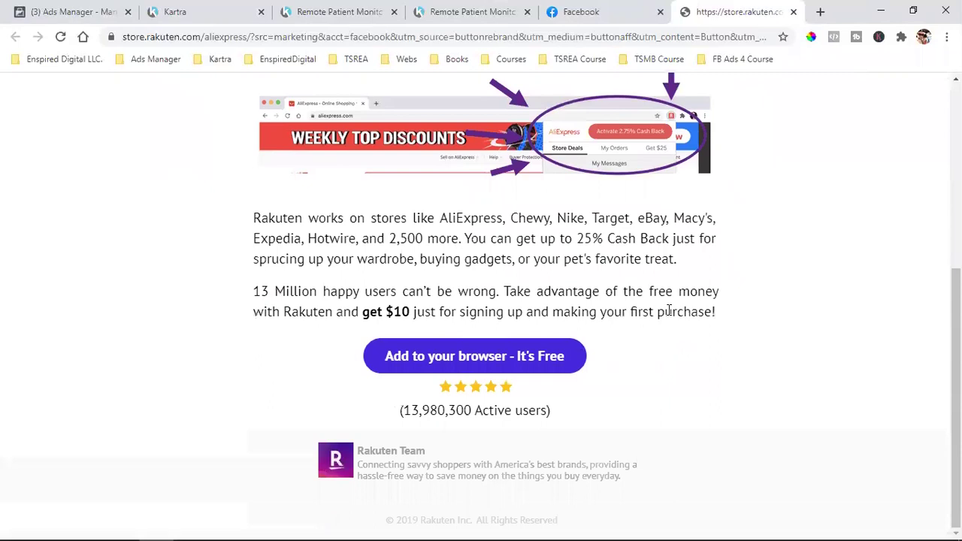
left_click(468, 364)
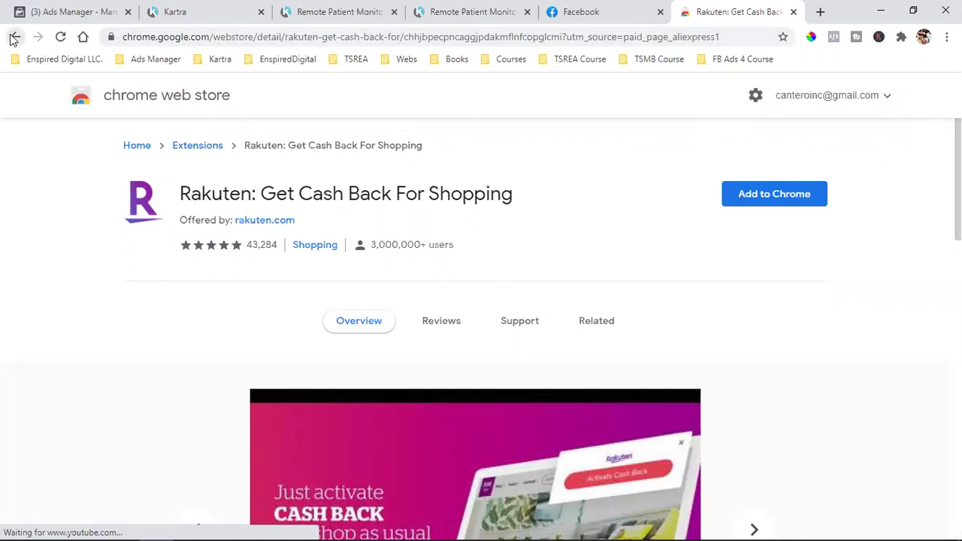
key("alt+Left")
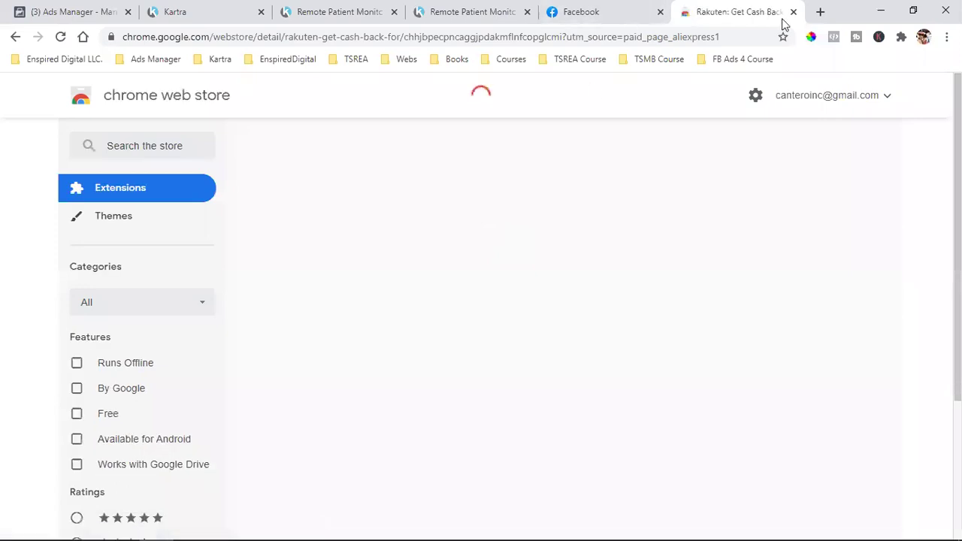
key("ctrl+w")
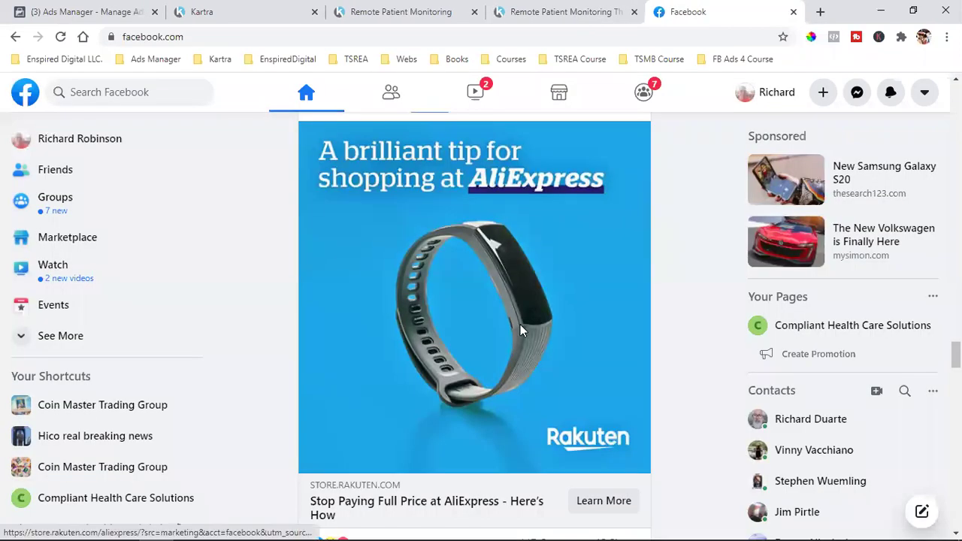
Reopen the Rakuten landing page from the Facebook ad's image and check it for pixels twice with Facebook Pixel Helper
left_click(516, 361)
left_click(833, 37)
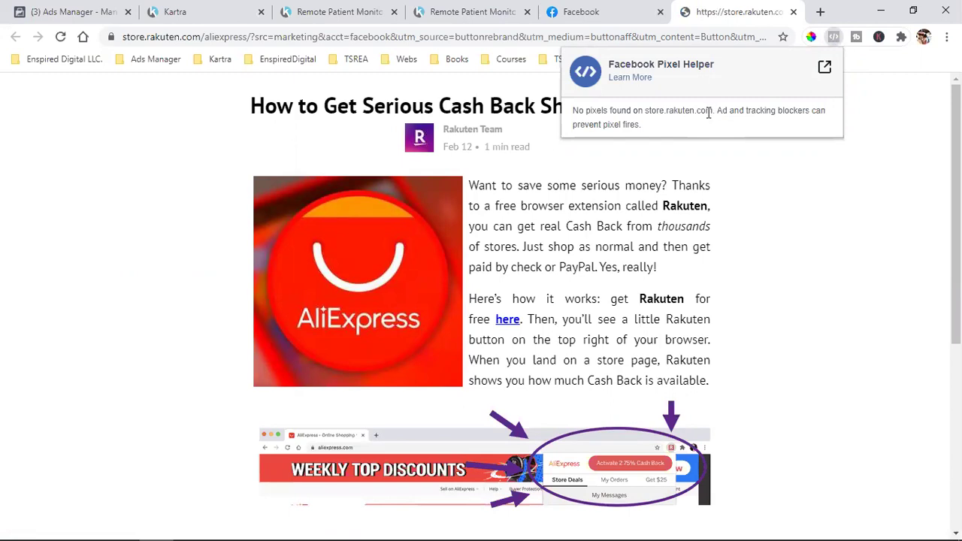
left_click(606, 229)
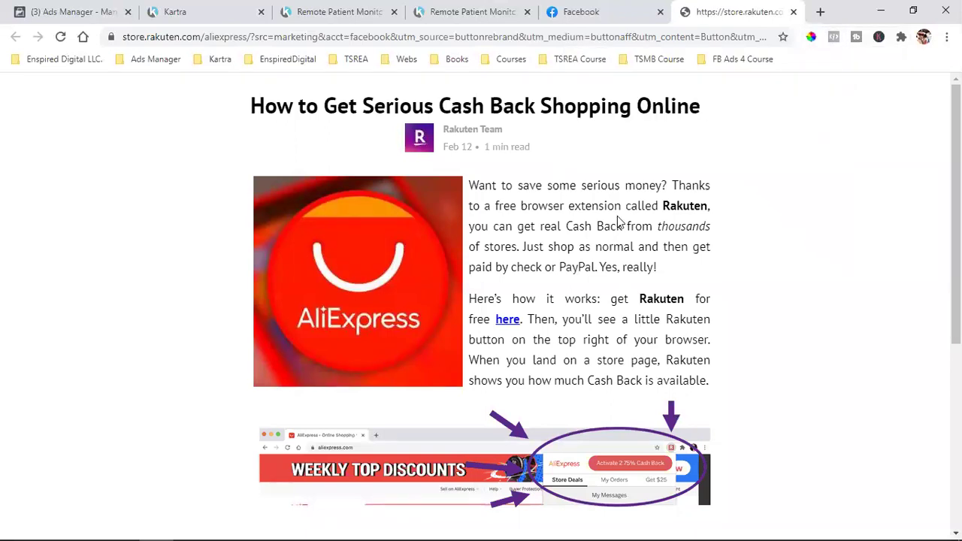
left_click(833, 38)
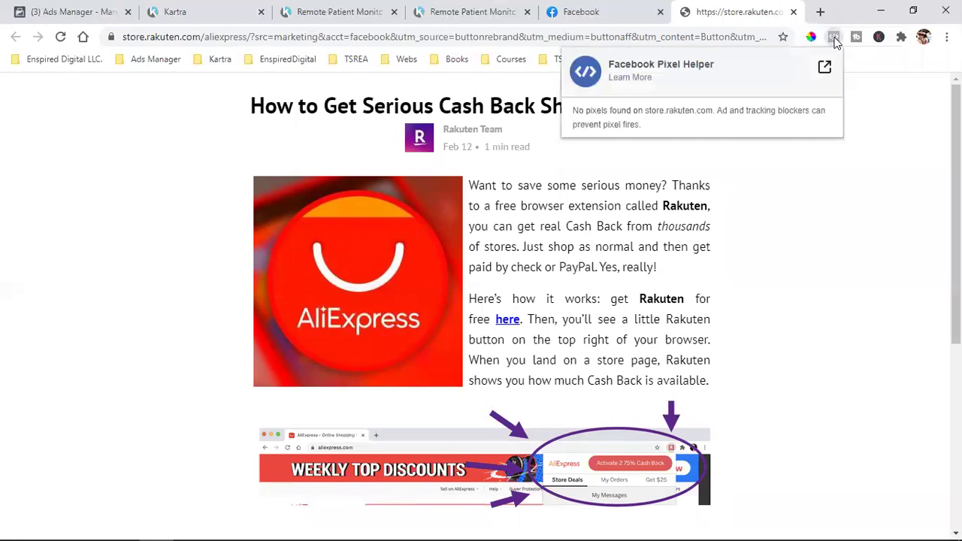
left_click(740, 204)
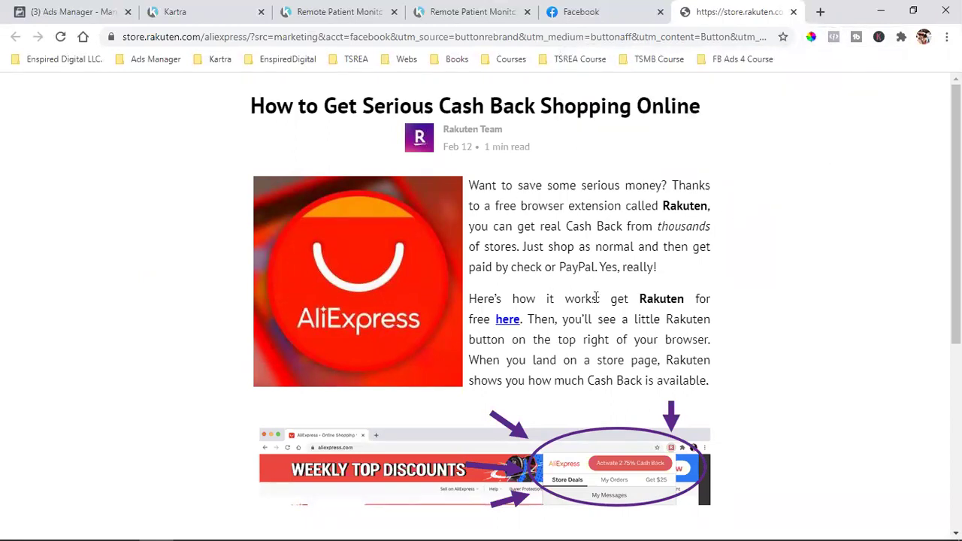
Review the Rakuten article down to its "Add to your browser" offer and back to its opening paragraph, and close the page
scroll(596, 299, "down", 3)
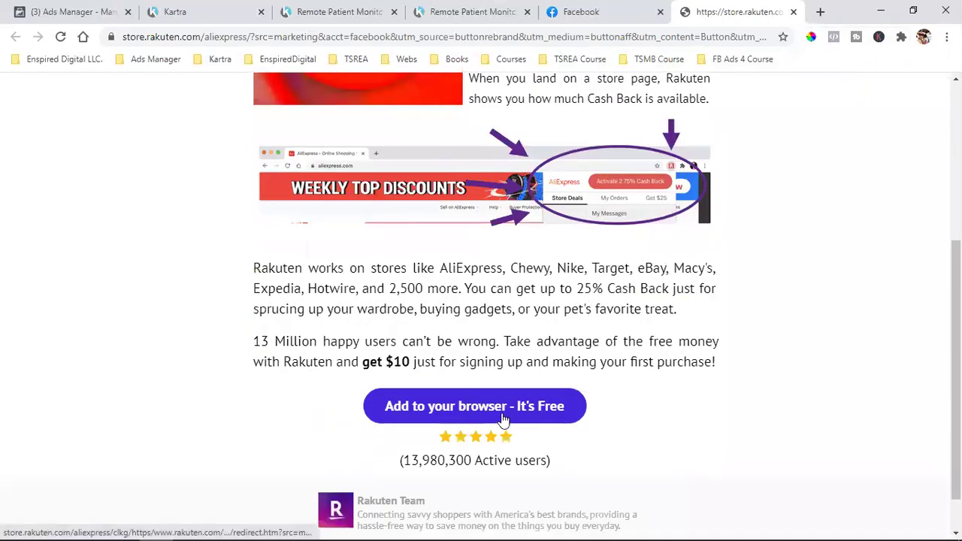
scroll(684, 334, "up", 3)
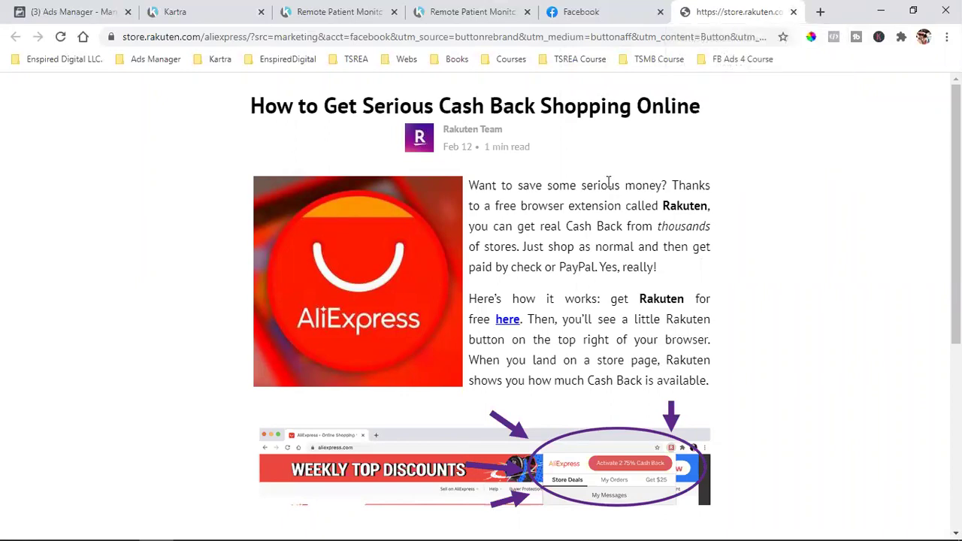
left_click_drag(609, 183, 706, 235)
left_click(738, 193)
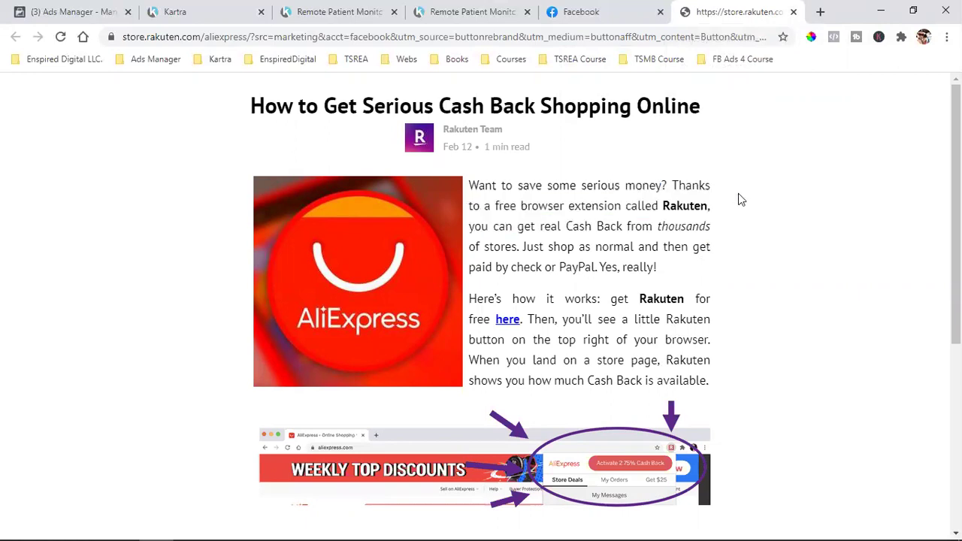
left_click(793, 12)
Browse further through the Facebook feed to find the sponsored Samsung ad
scroll(704, 293, "down", 8)
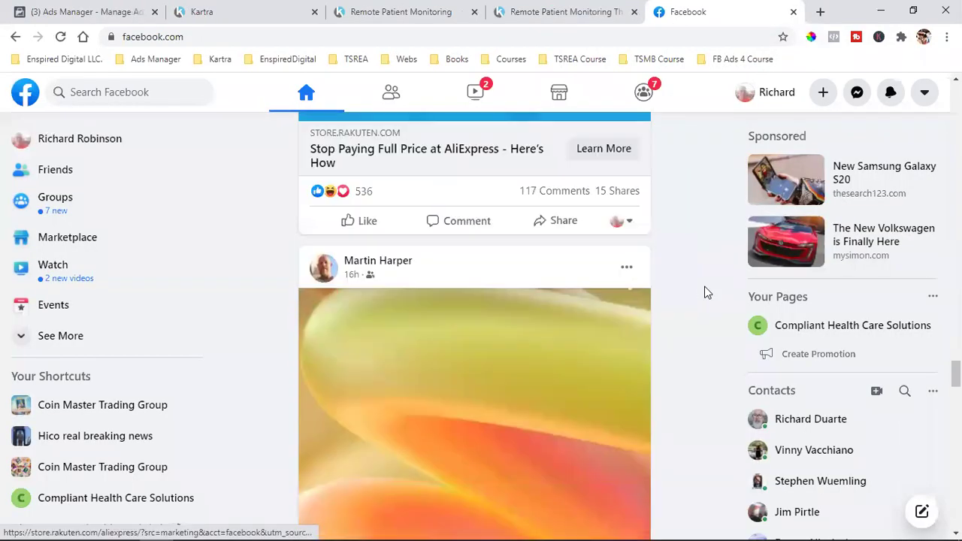
scroll(704, 292, "down", 10)
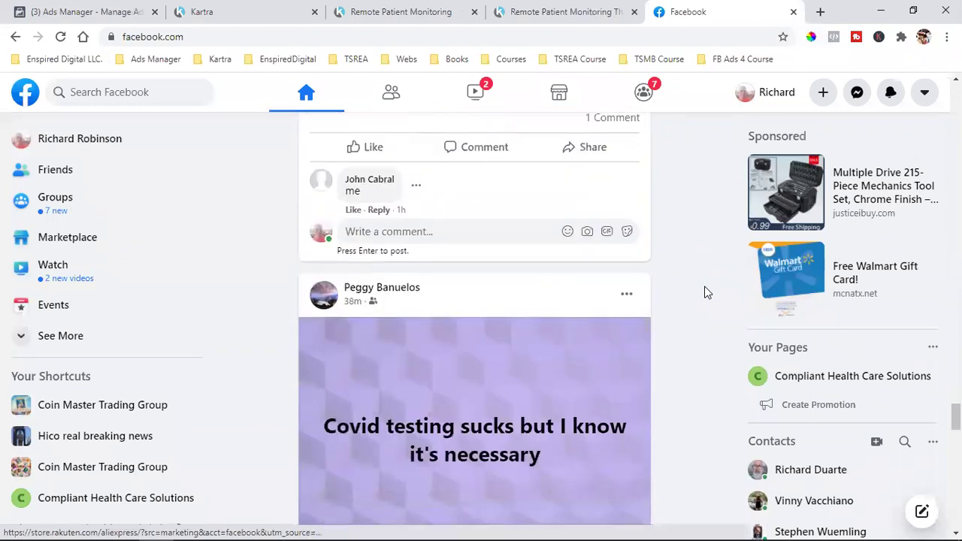
scroll(706, 292, "down", 3)
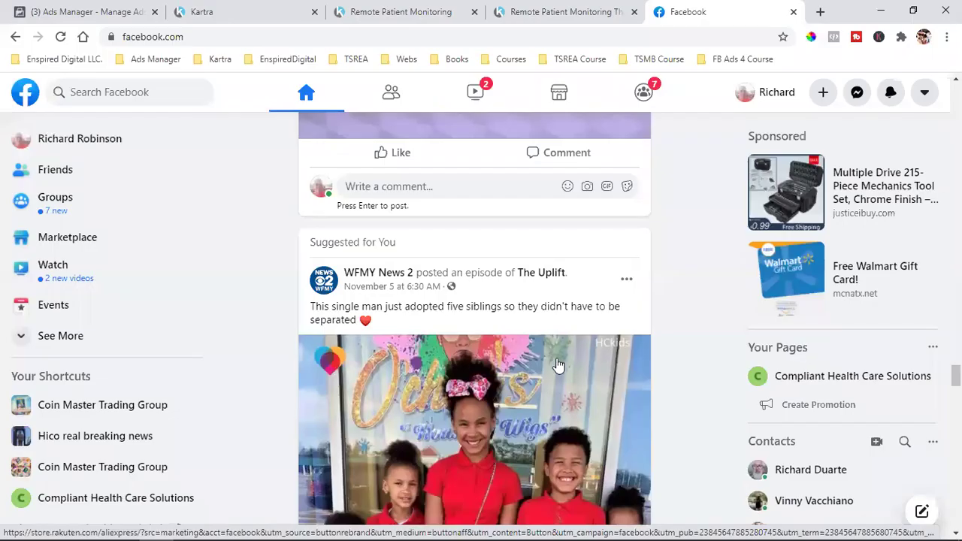
scroll(546, 368, "down", 10)
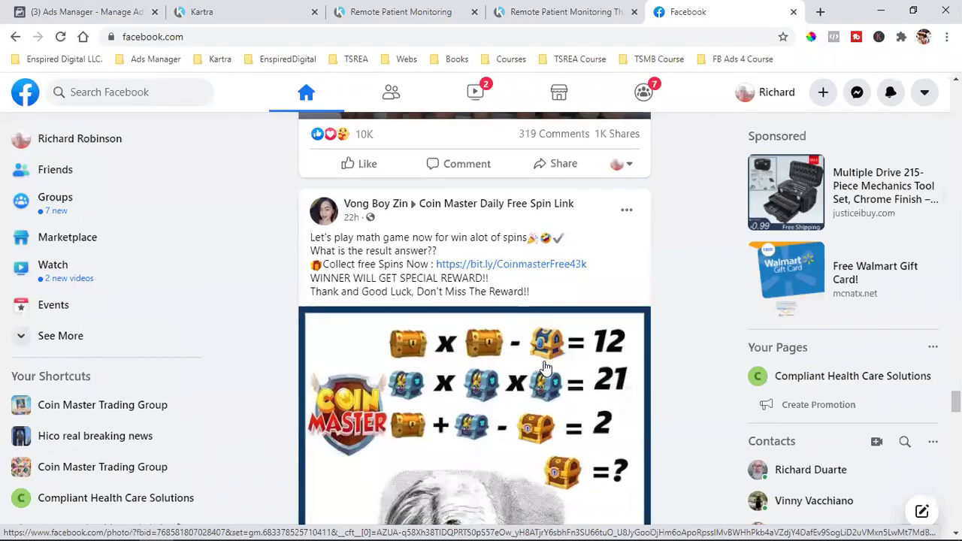
scroll(545, 368, "down", 5)
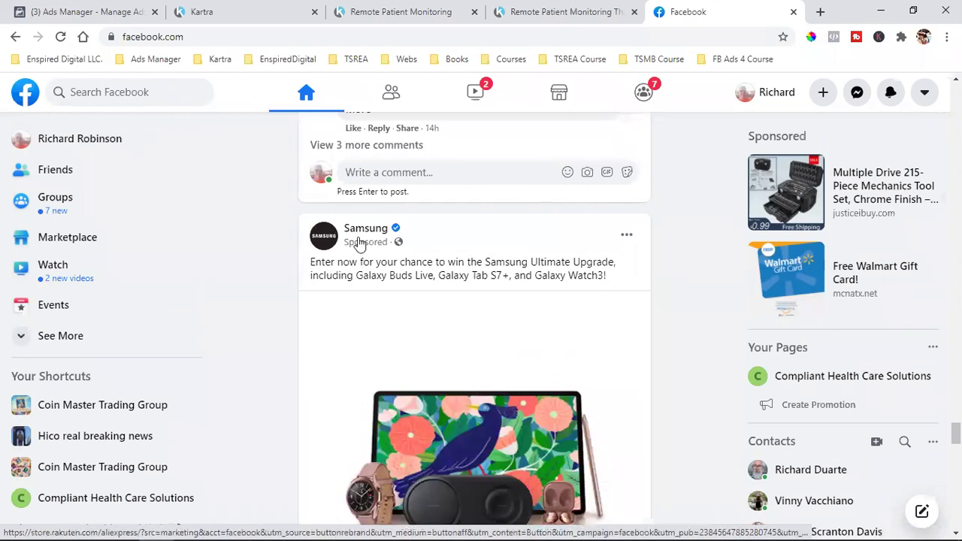
Review the Samsung Ultimate Upgrade ad's text, image and headline, and open its landing page from the image
scroll(498, 264, "down", 4)
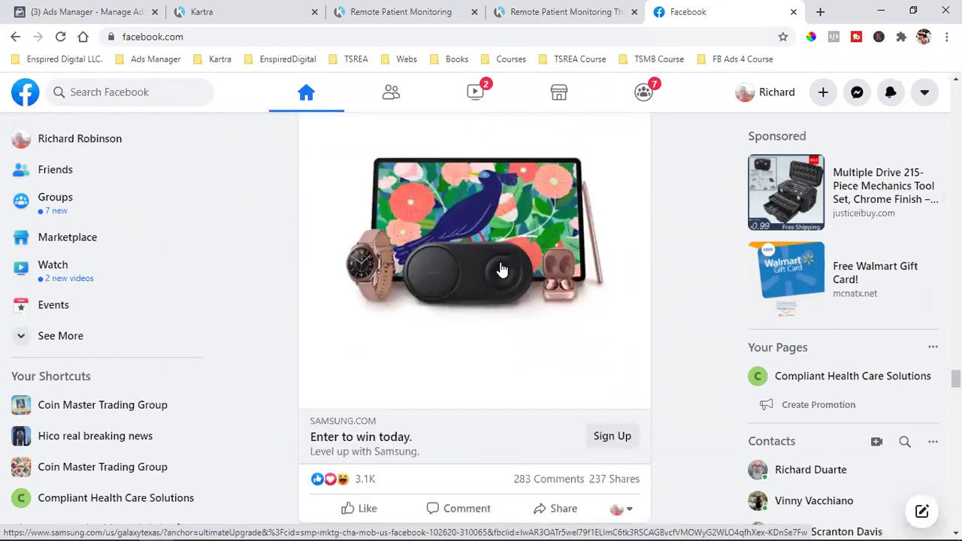
scroll(572, 389, "up", 3)
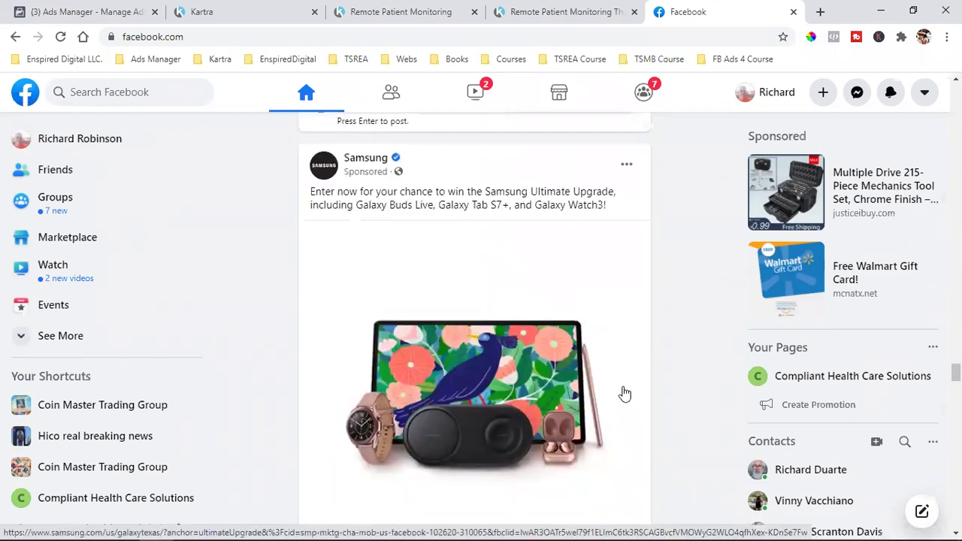
scroll(622, 393, "down", 1)
scroll(582, 368, "down", 3)
left_click(520, 265)
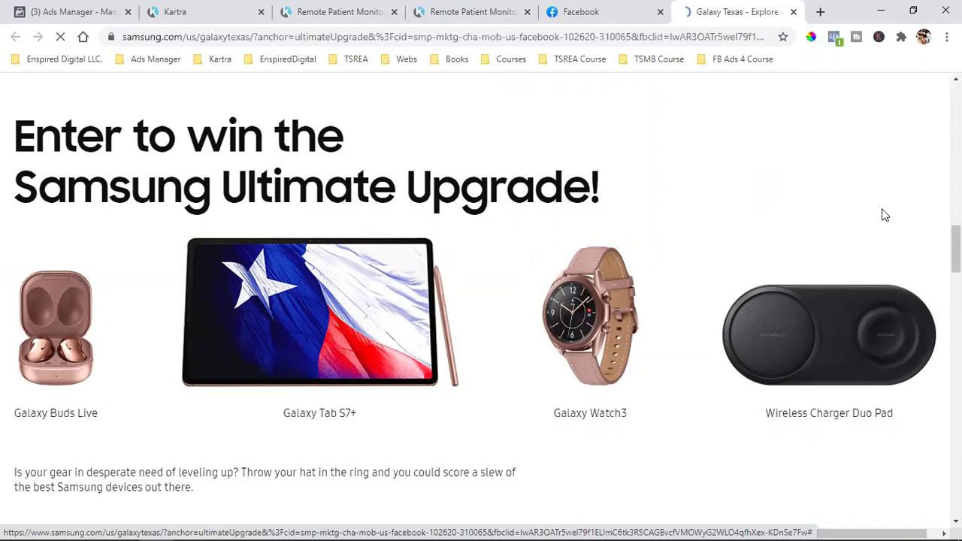
Check the Samsung Galaxy Texas landing page with Facebook Pixel Helper, look through the page's content, and check its pixels once more
left_click(833, 39)
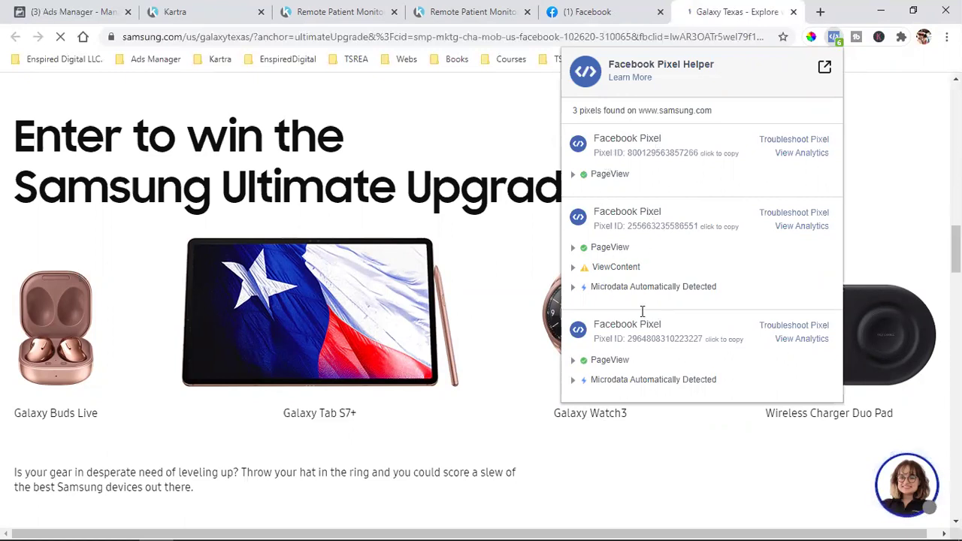
left_click(324, 258)
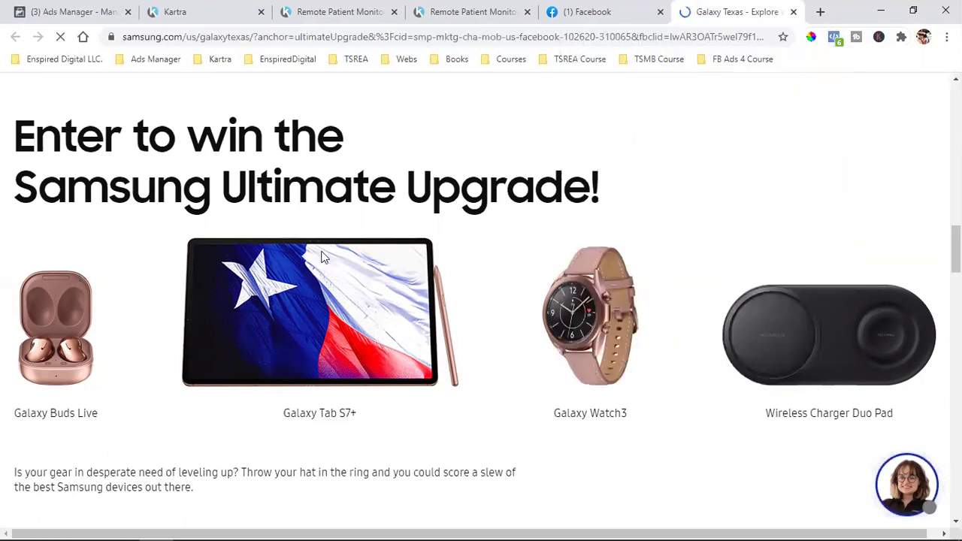
scroll(621, 286, "down", 2)
scroll(621, 308, "down", 5)
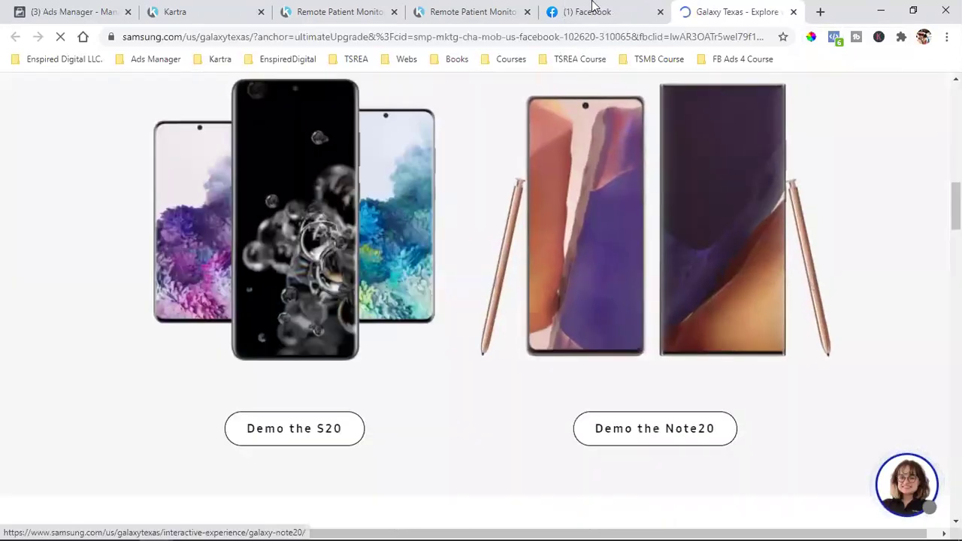
scroll(653, 188, "up", 10)
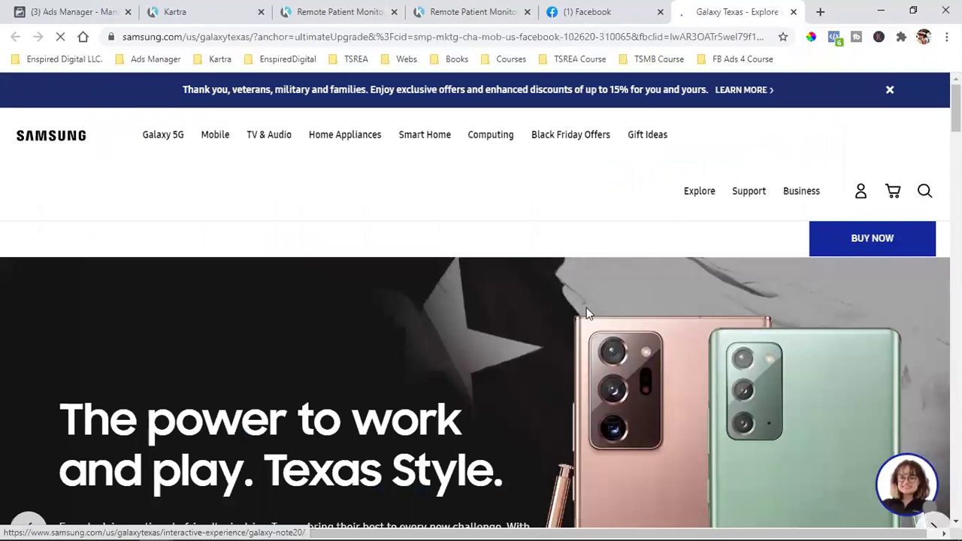
left_click(833, 37)
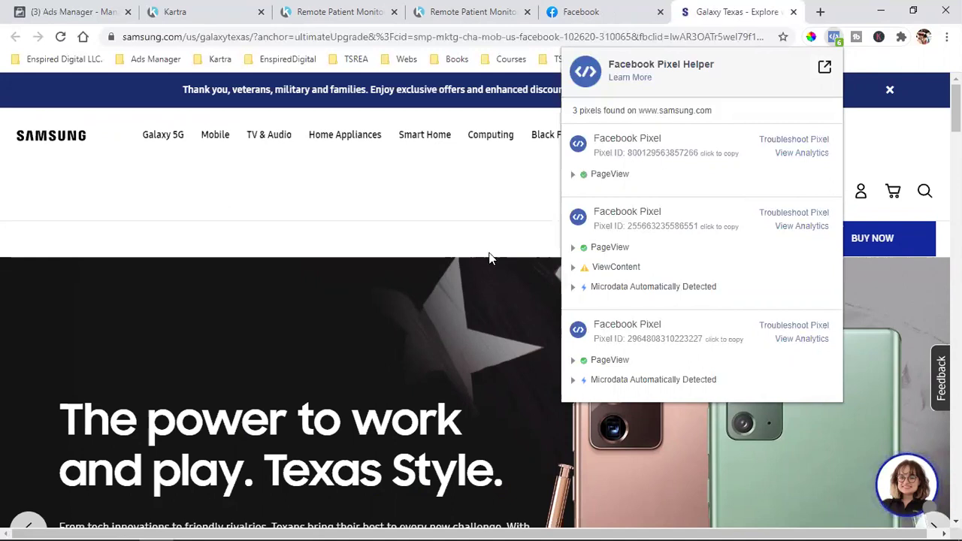
left_click(186, 236)
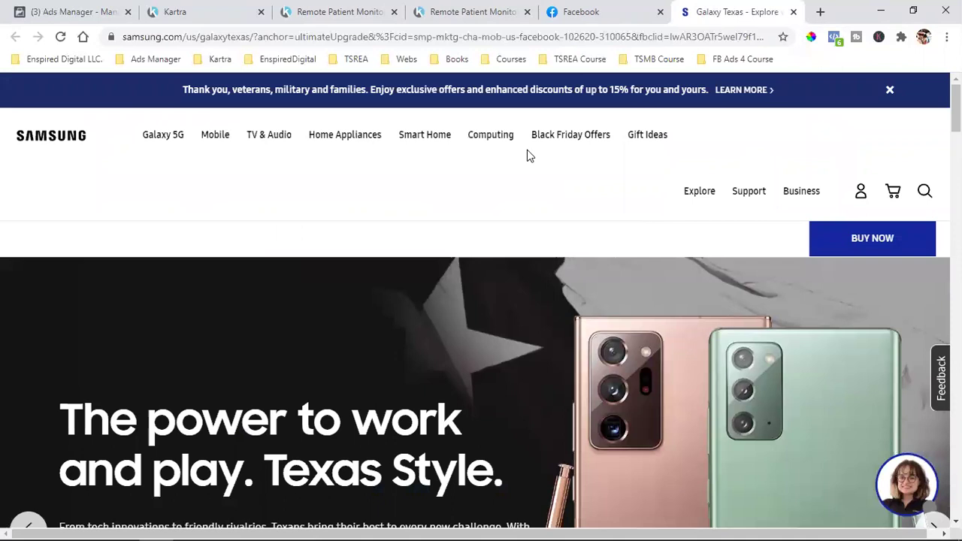
mouse_move(527, 150)
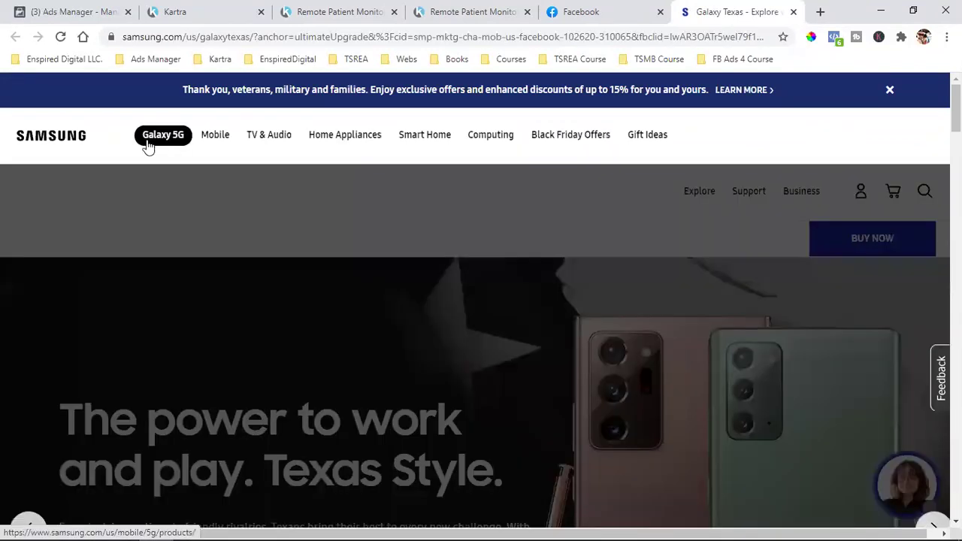
left_click(150, 144)
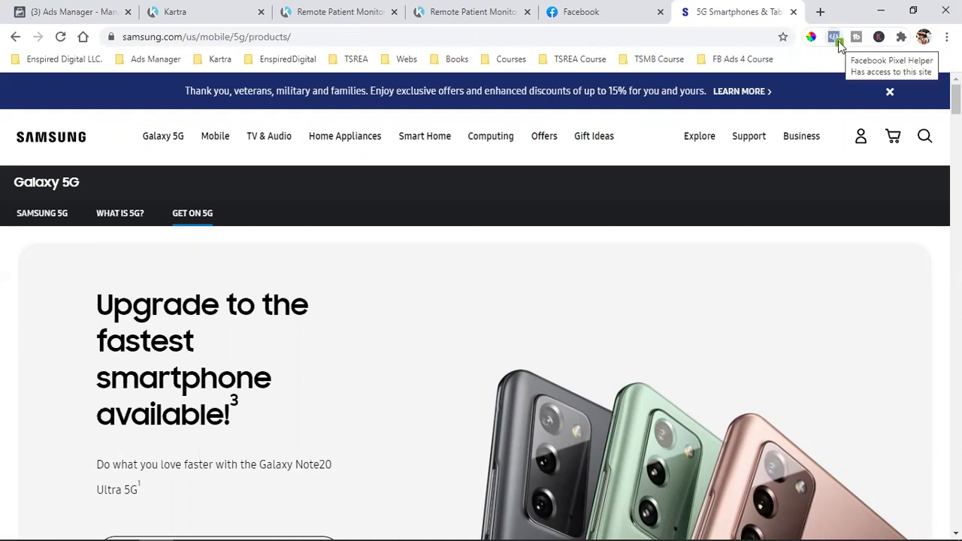
left_click(836, 38)
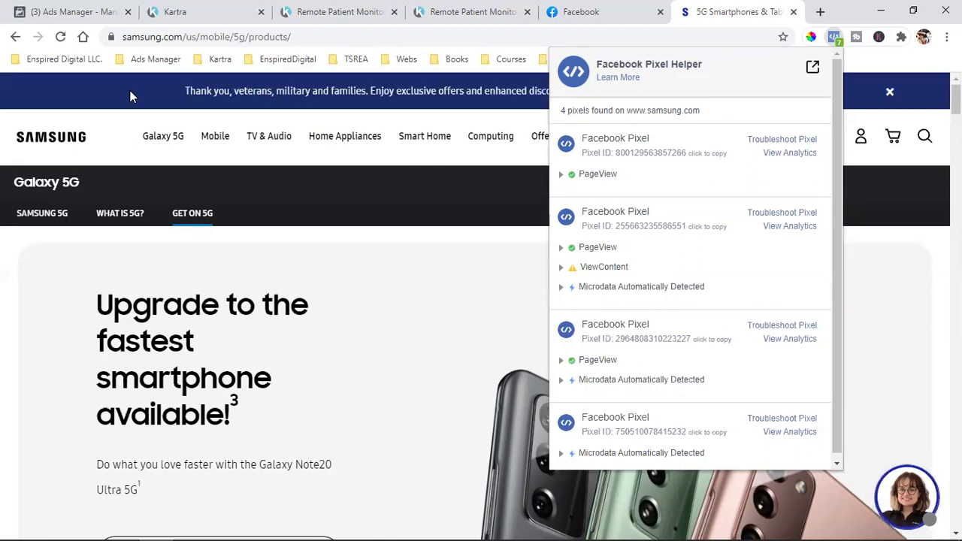
left_click(132, 134)
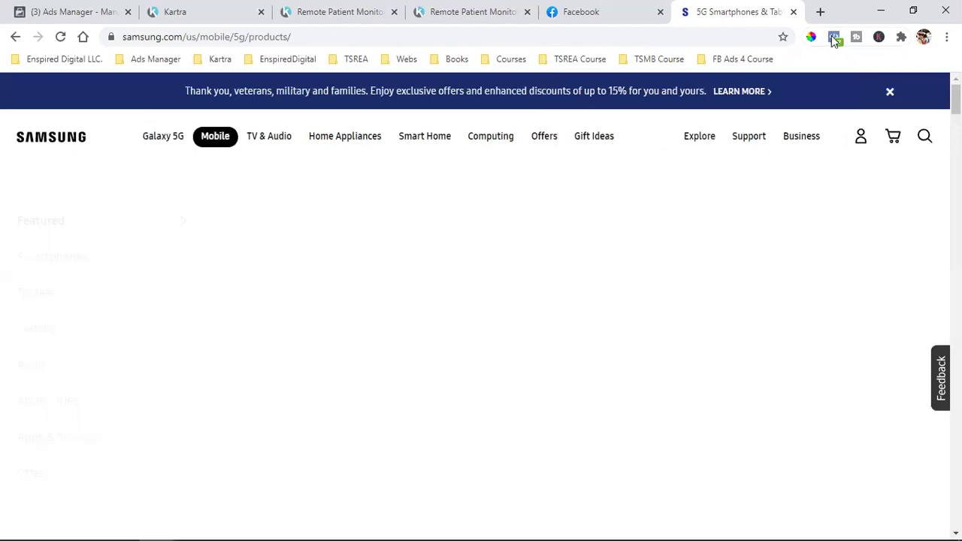
left_click(833, 37)
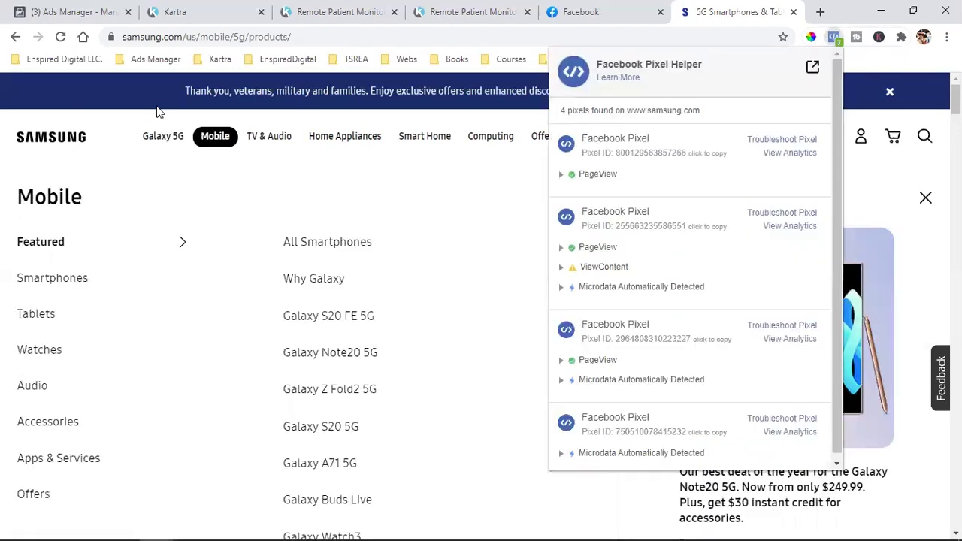
left_click(294, 208)
mouse_move(345, 136)
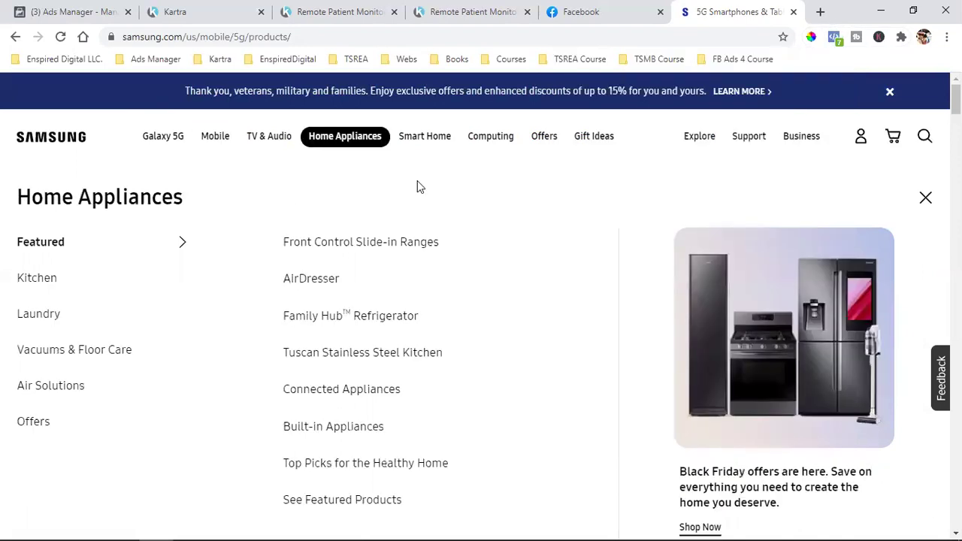
Go back to the Samsung ad on Facebook and review its introductory text and image
key("ctrl+shift+Tab")
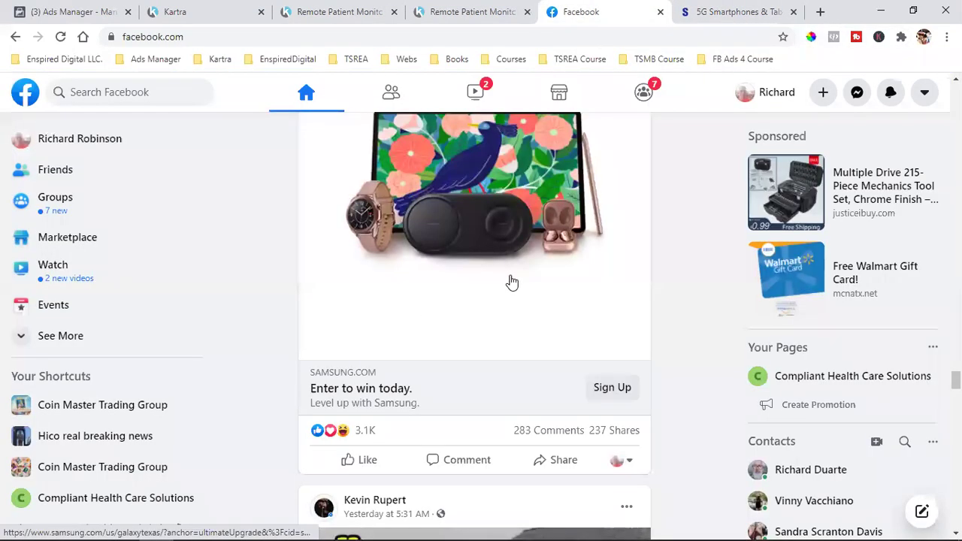
scroll(368, 192, "up", 3)
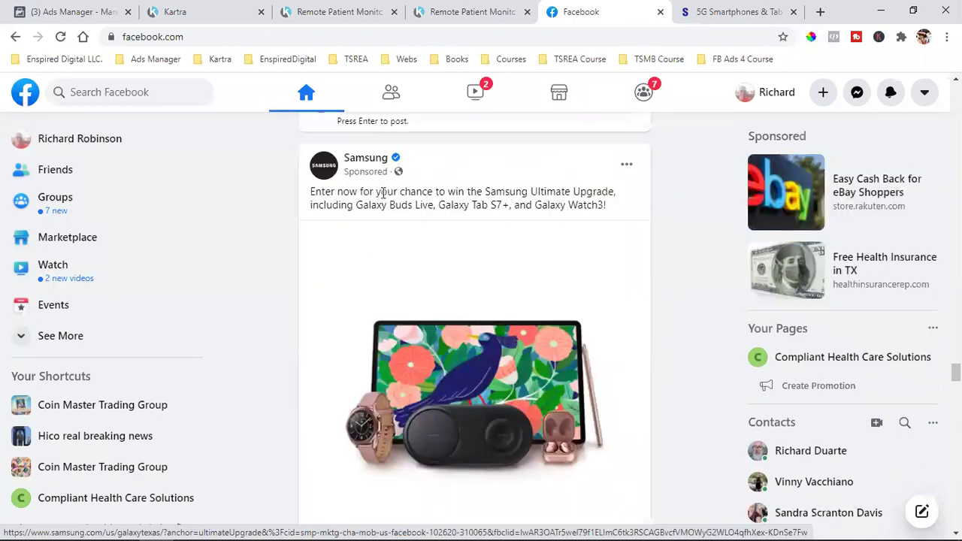
left_click(412, 354)
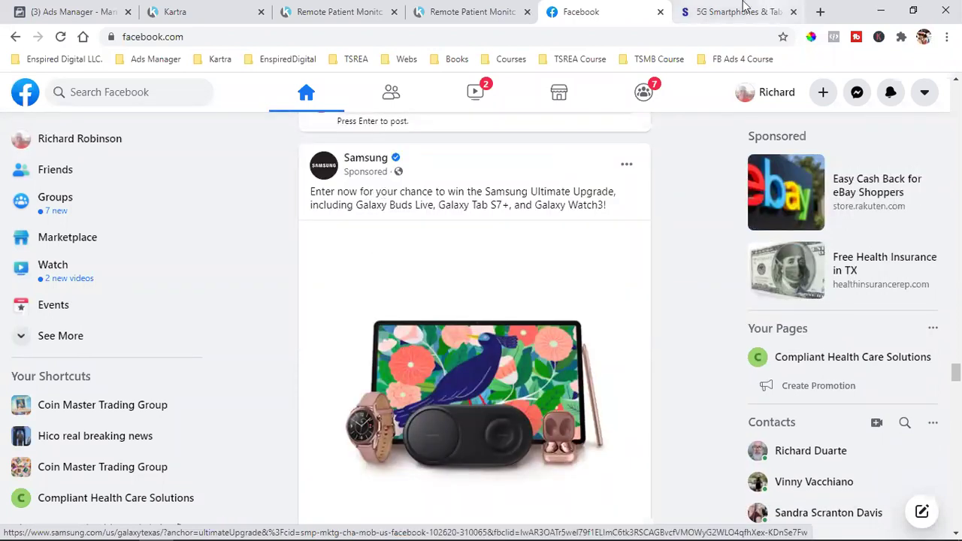
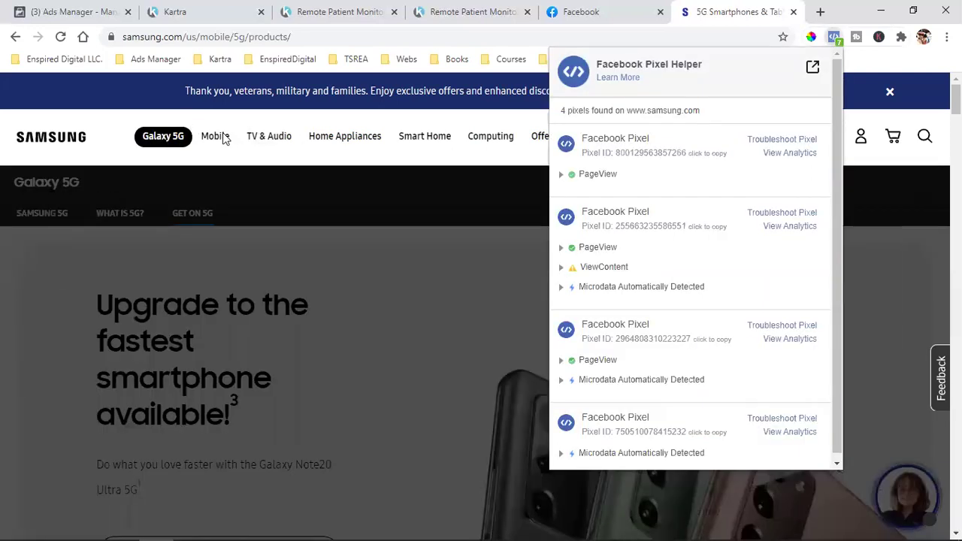
left_click(218, 136)
left_click(323, 37)
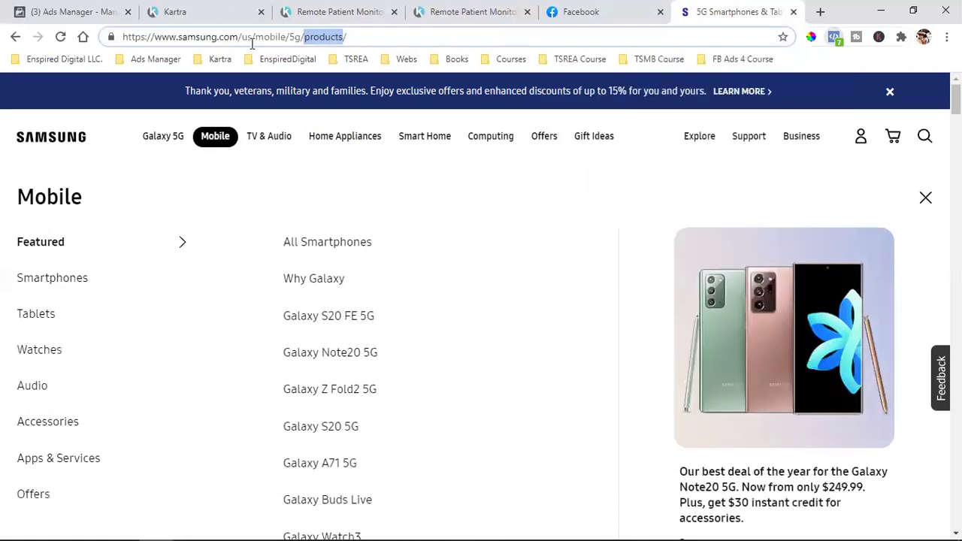
left_click(314, 41)
double_click(295, 37)
double_click(314, 39)
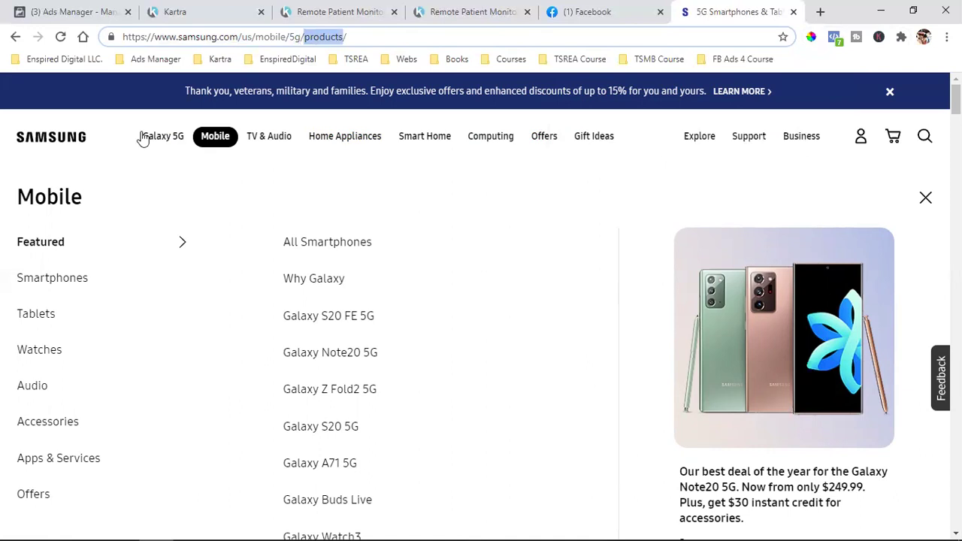
Open the Soundbars page from Samsung's TV & Audio category and point out the page's Soundbars heading
mouse_move(151, 136)
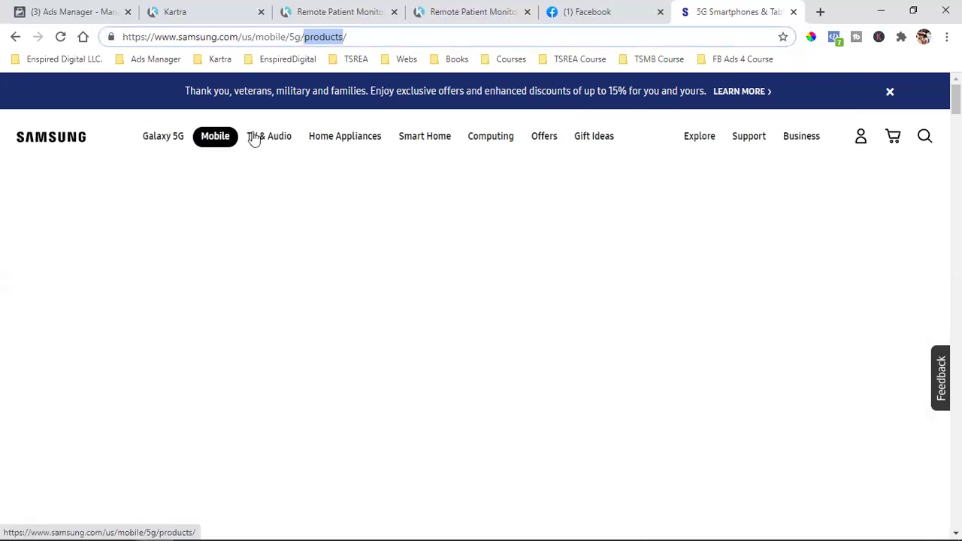
mouse_move(259, 138)
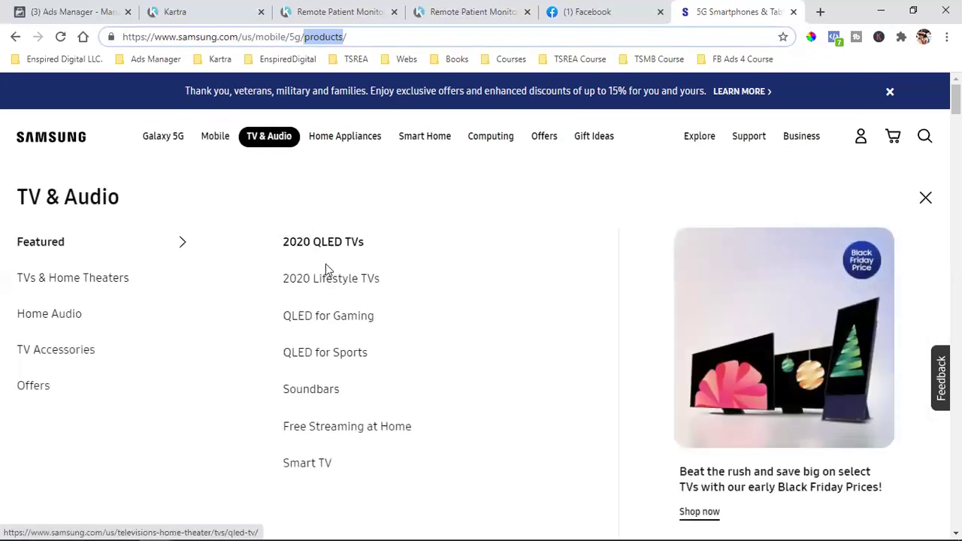
left_click(319, 396)
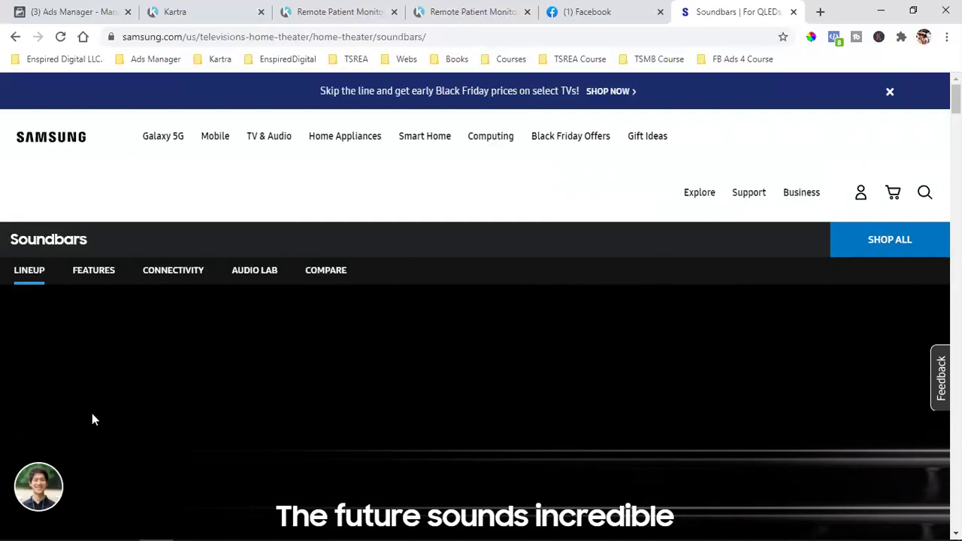
double_click(43, 240)
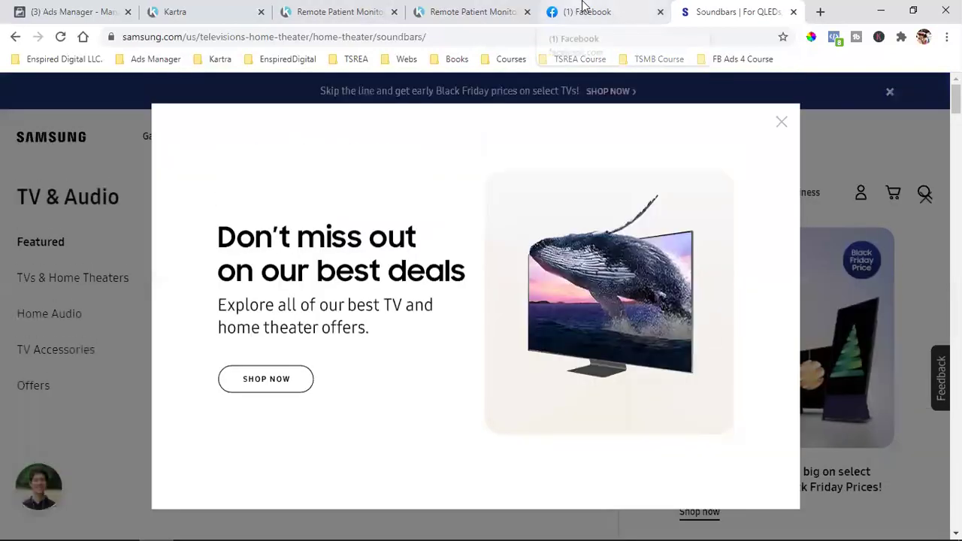
Return to the Facebook feed and look past the Samsung ad for another sponsored post, stopping at the Snider Advisors ad
left_click(583, 6)
scroll(415, 218, "down", 7)
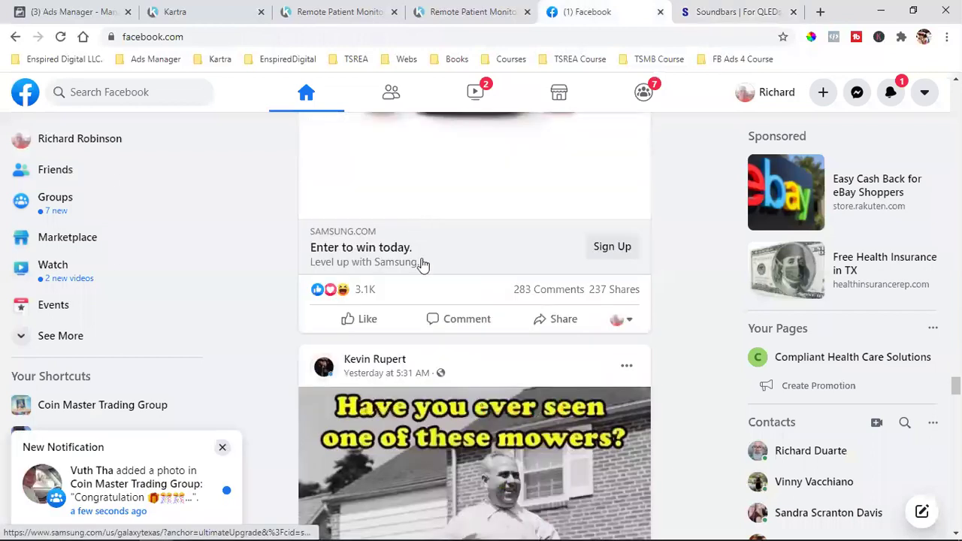
scroll(466, 353, "down", 15)
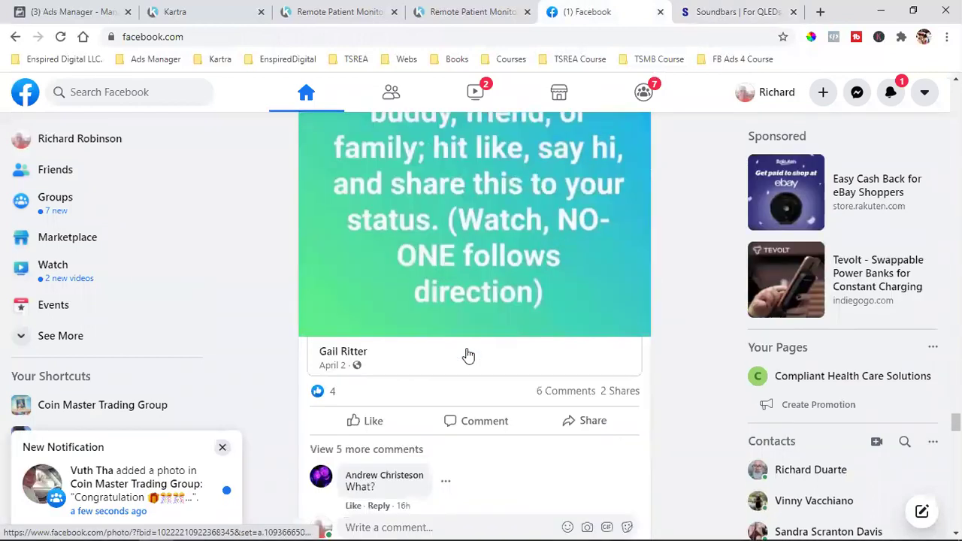
scroll(466, 353, "down", 8)
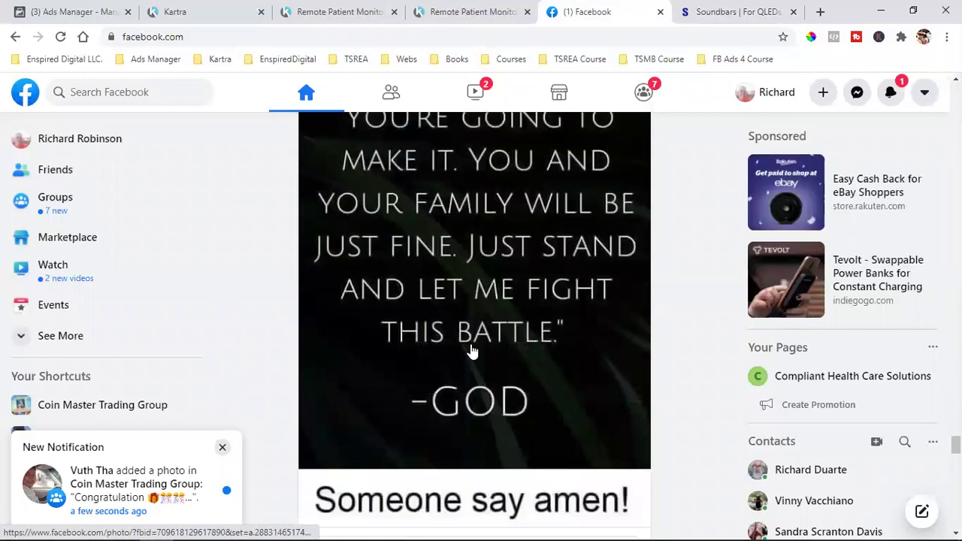
scroll(472, 351, "down", 2)
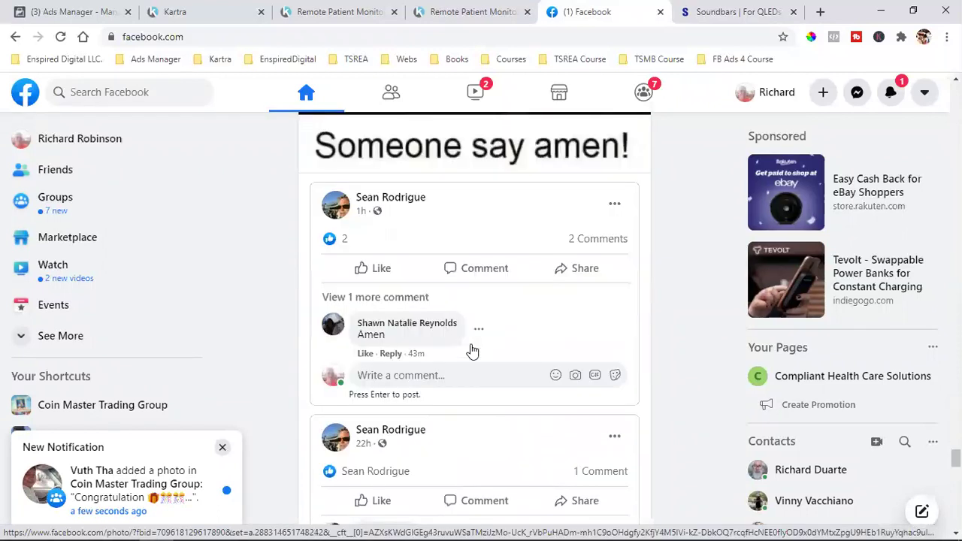
scroll(472, 351, "down", 3)
scroll(472, 352, "down", 5)
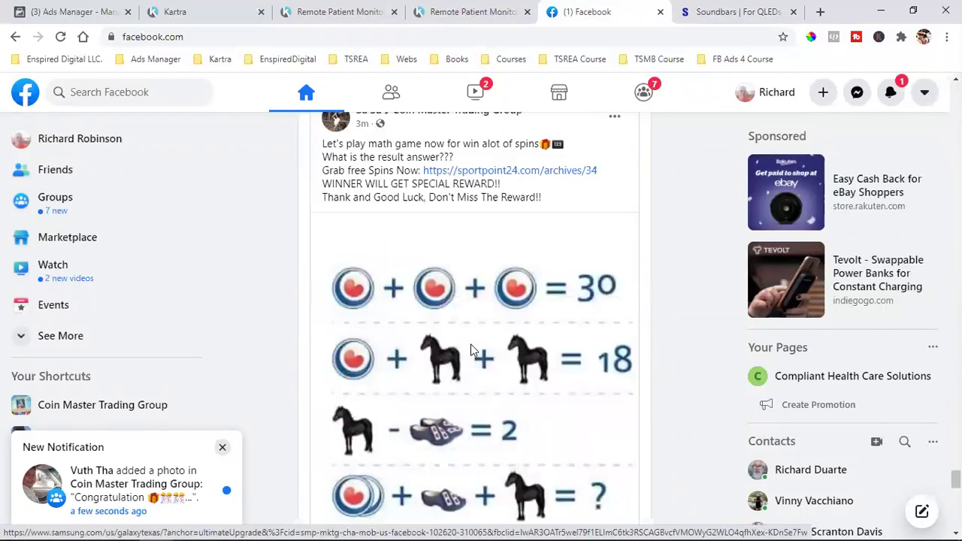
scroll(472, 351, "down", 6)
scroll(472, 351, "down", 5)
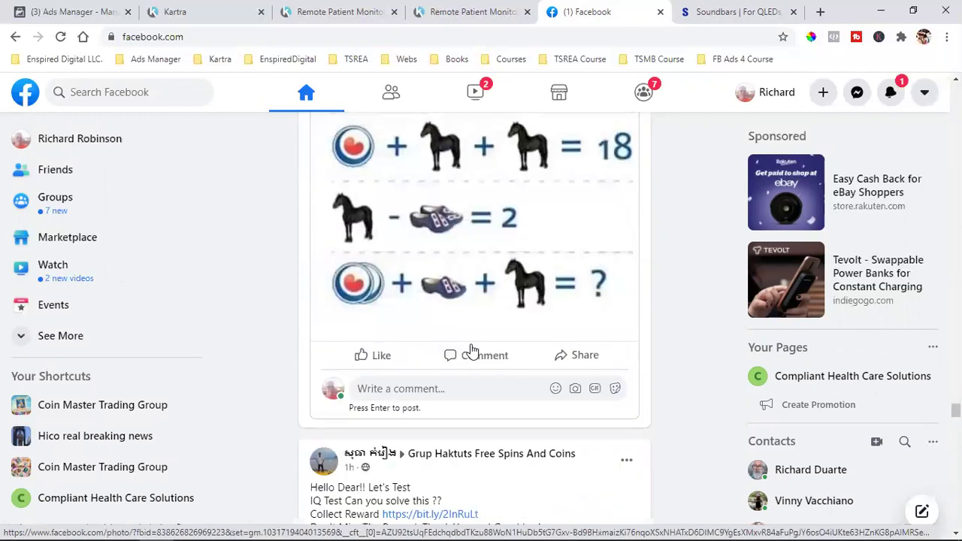
scroll(473, 351, "down", 4)
scroll(472, 351, "down", 4)
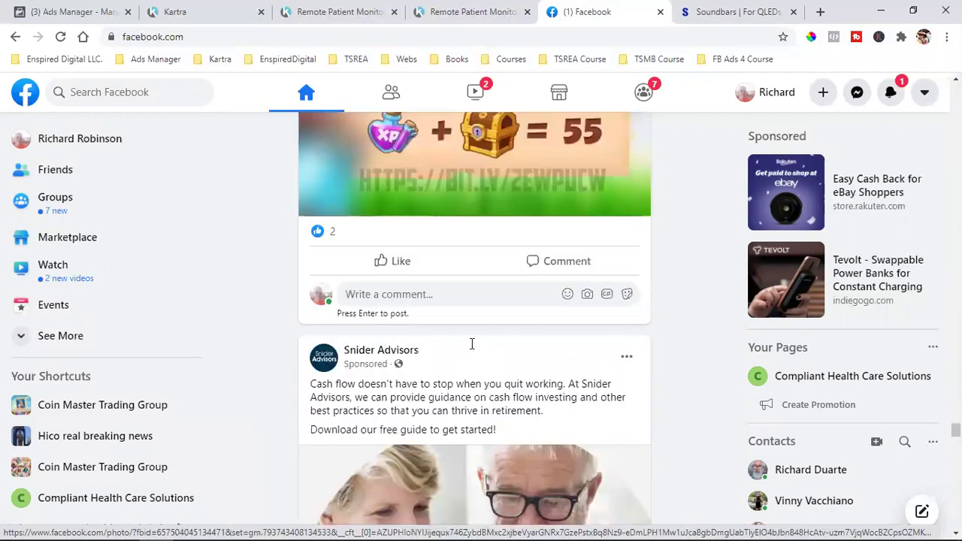
scroll(471, 344, "down", 1)
scroll(466, 260, "down", 1)
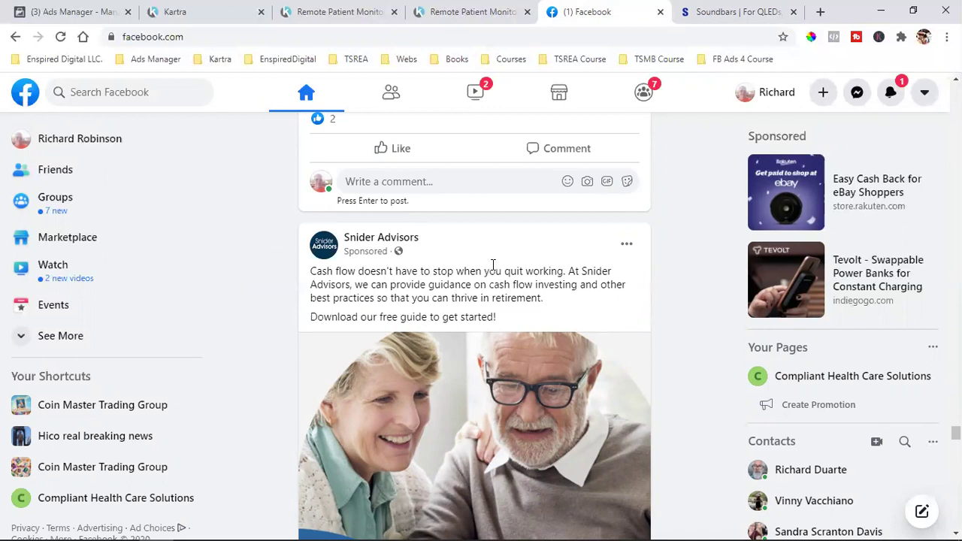
Look further through the feed for another ad and review VMware's sponsored Modern Infrastructure for Dummies post
scroll(493, 267, "down", 12)
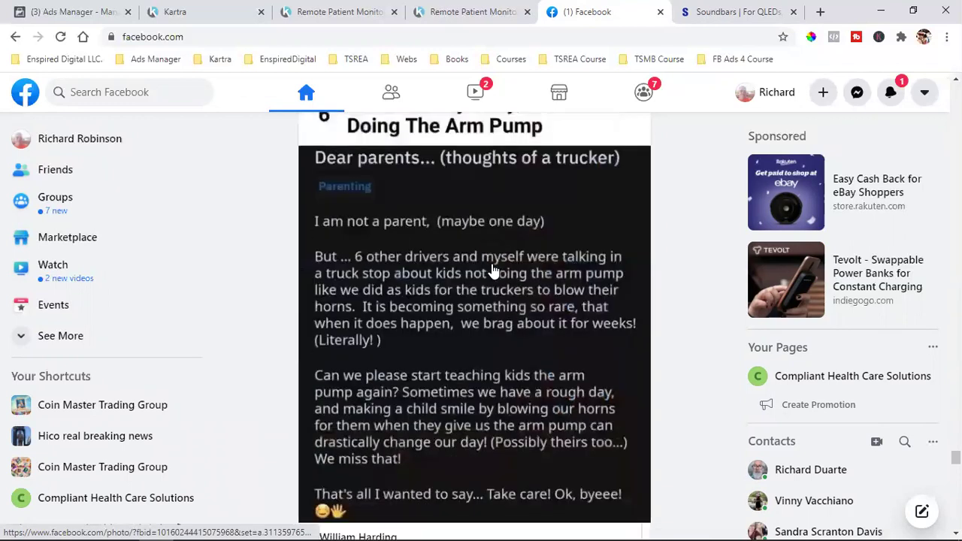
scroll(493, 271, "down", 9)
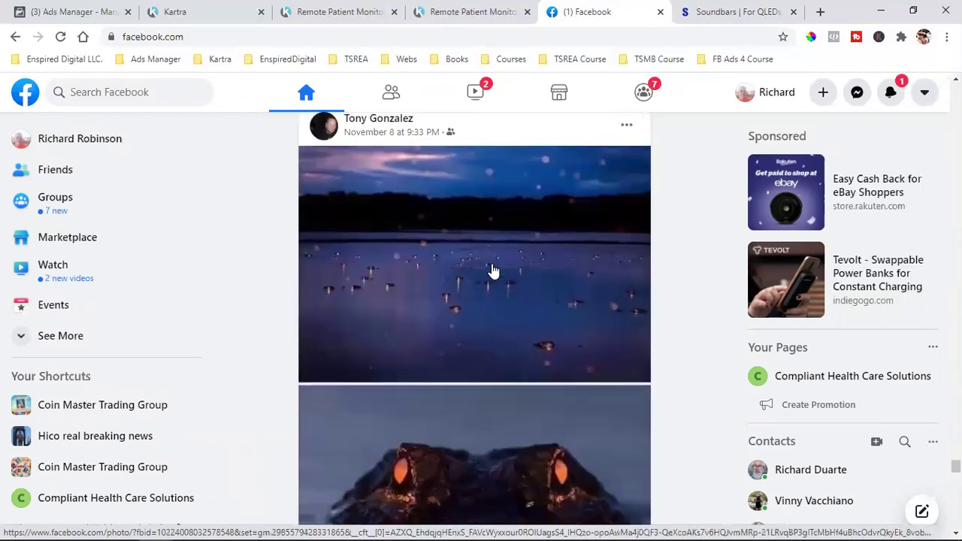
scroll(493, 271, "down", 10)
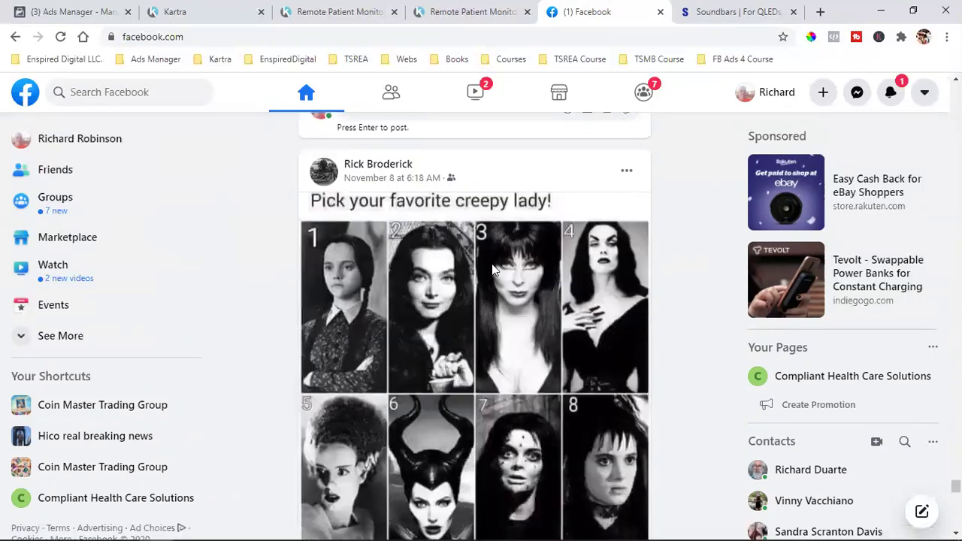
scroll(492, 270, "down", 10)
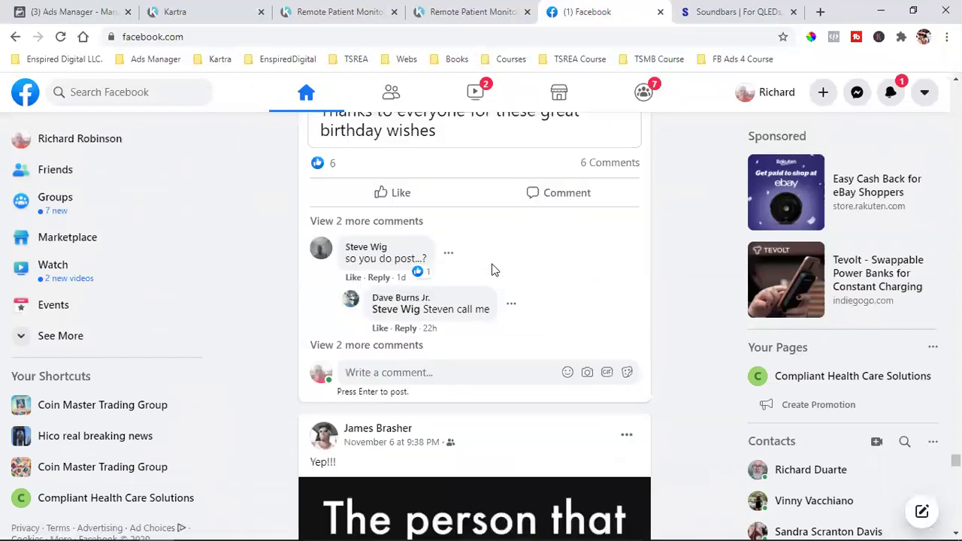
scroll(493, 271, "down", 4)
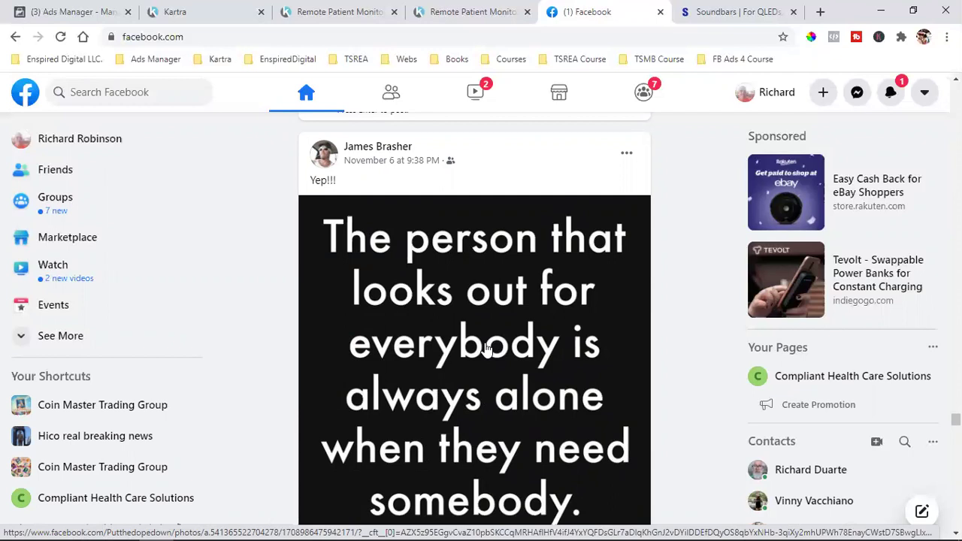
scroll(484, 346, "down", 7)
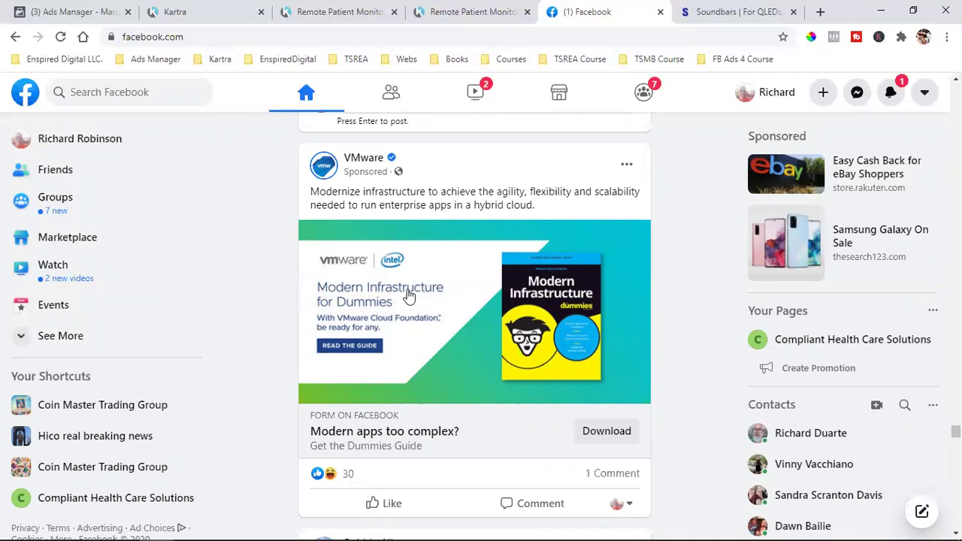
Open the VMware ad's Facebook form from its image, close the form, and review the ad once more
left_click(489, 313)
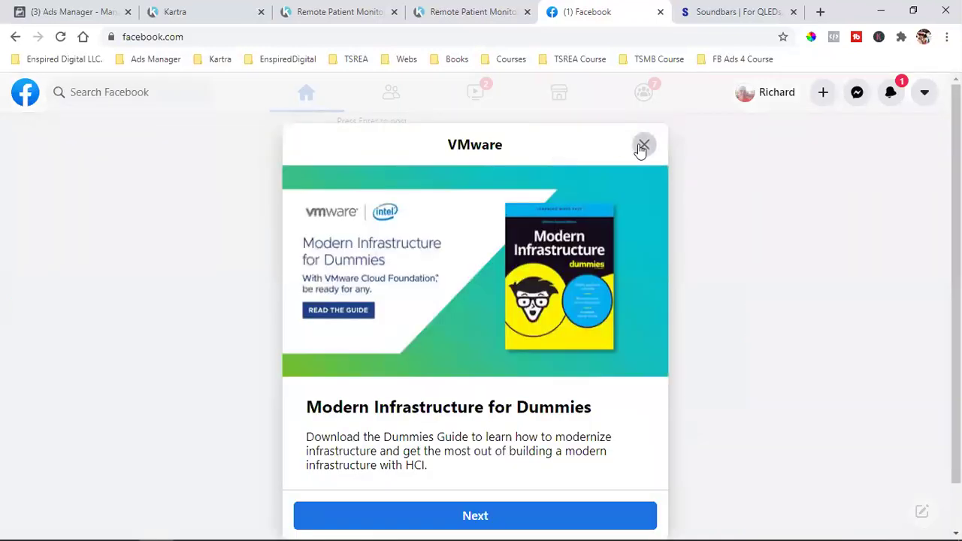
left_click(644, 146)
scroll(421, 300, "down", 1)
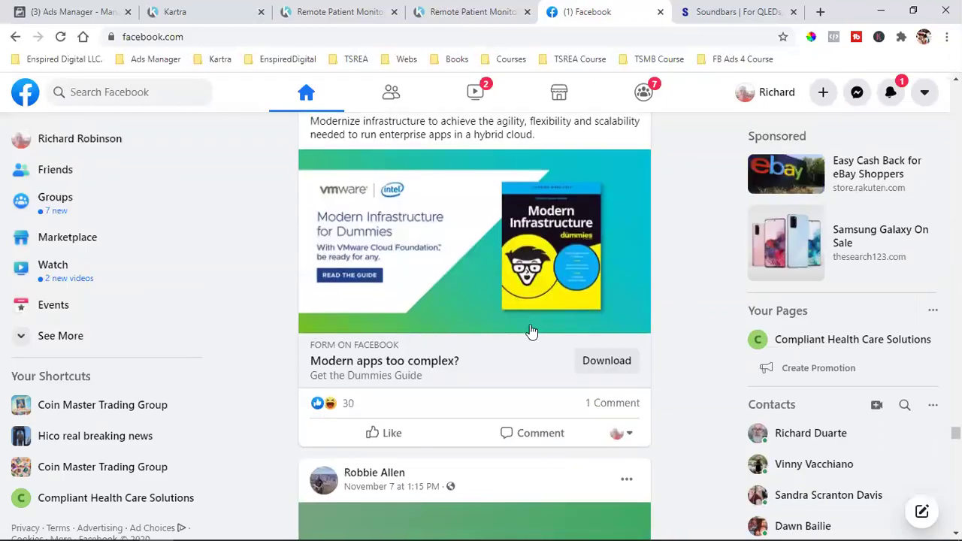
scroll(572, 368, "up", 1)
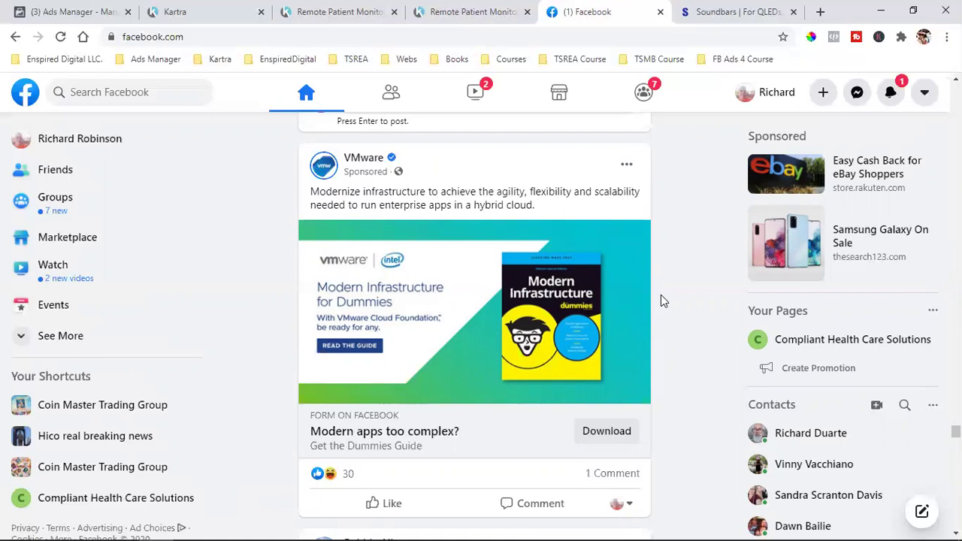
Switch to Samsung's Soundbars page, dismiss its TV and home theater deals pop-up, and return to the Facebook feed
left_click(736, 11)
left_click(782, 123)
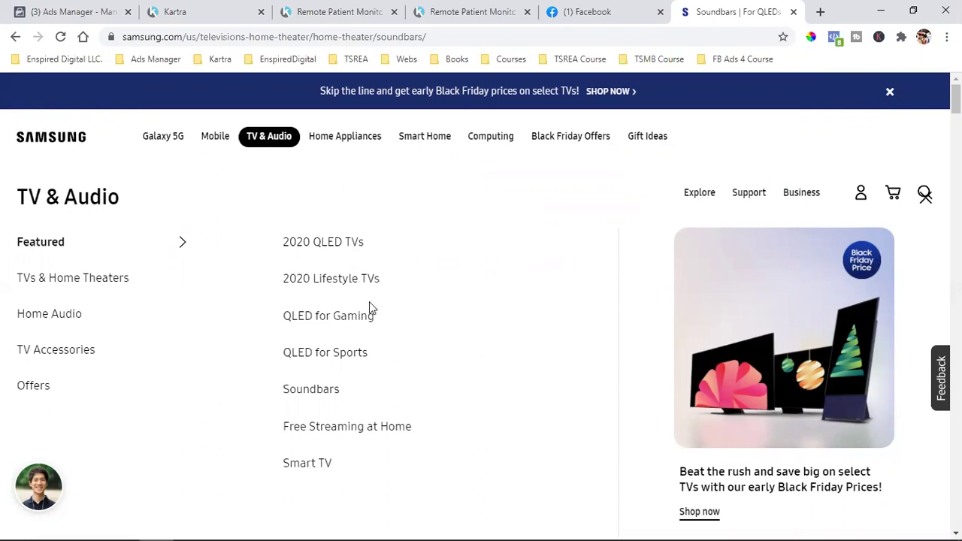
left_click(578, 11)
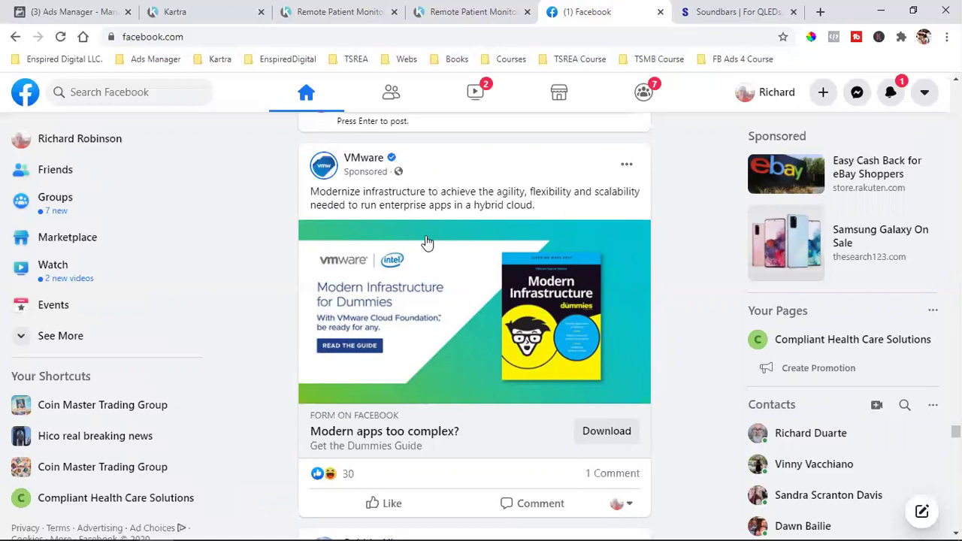
Look through the feed for the next sponsored post and examine the US Final Expense Assistance $500 Visa gift card ad
scroll(426, 243, "down", 5)
scroll(538, 246, "down", 7)
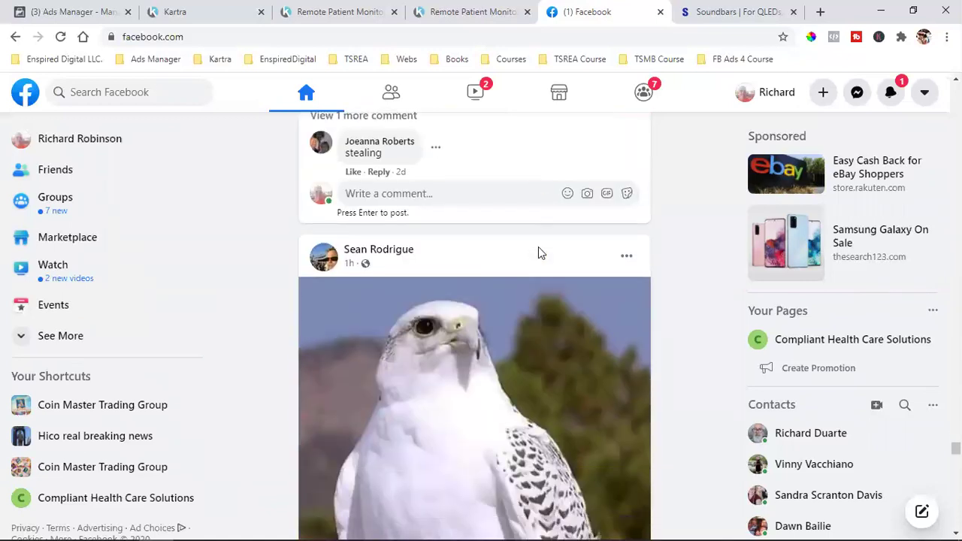
scroll(540, 244, "down", 8)
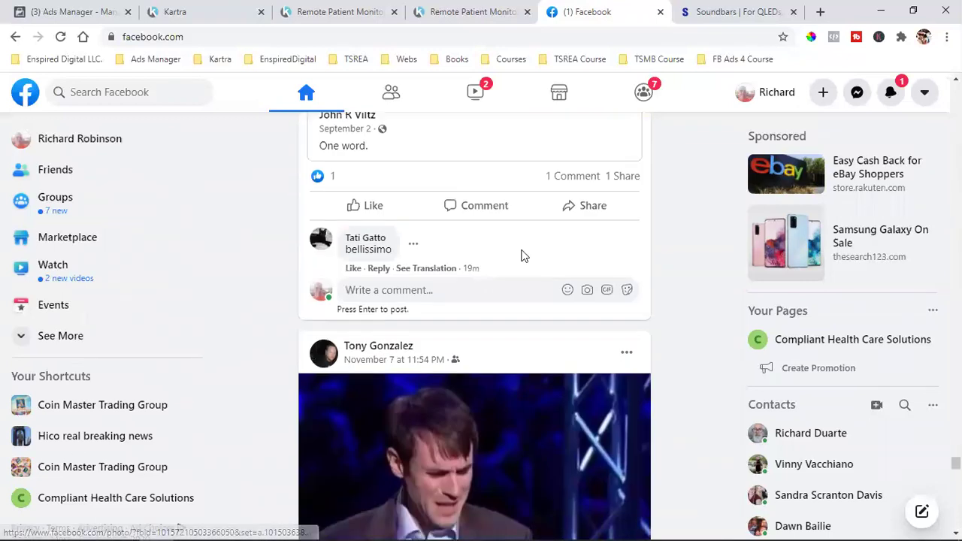
scroll(522, 256, "down", 4)
scroll(519, 259, "down", 8)
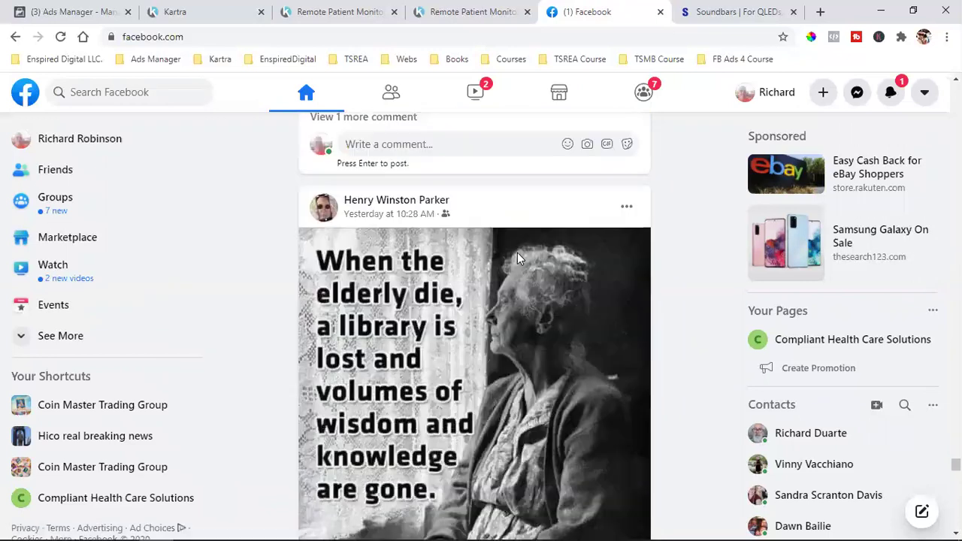
scroll(518, 258, "down", 9)
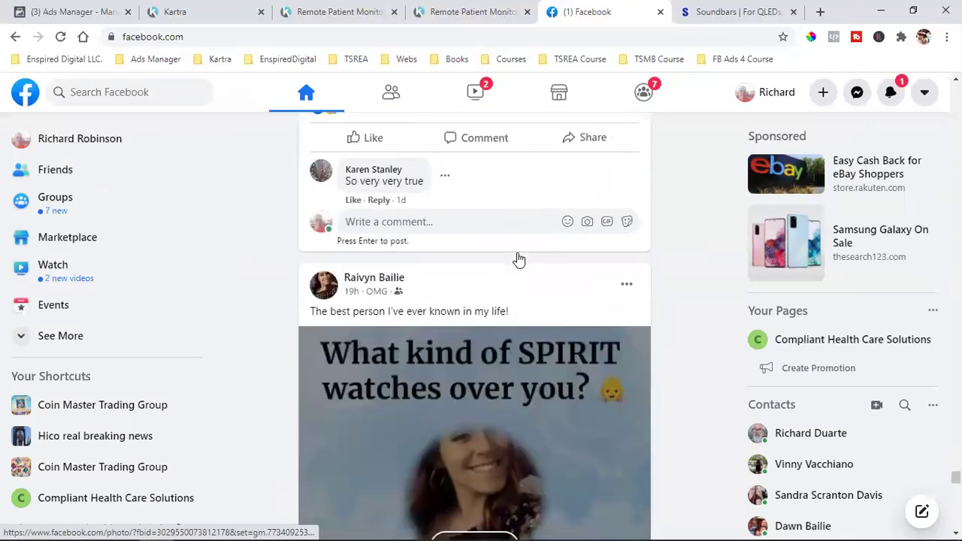
scroll(518, 258, "down", 9)
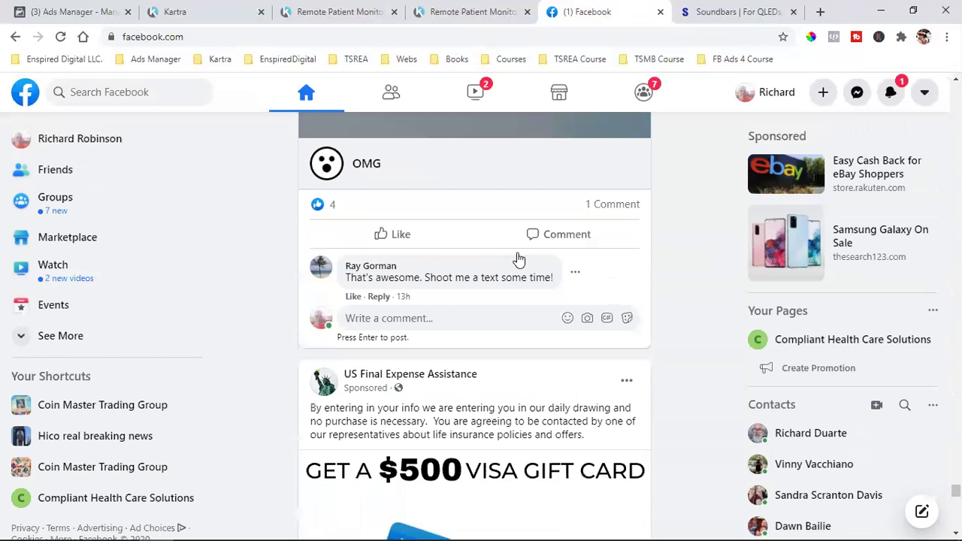
scroll(518, 258, "down", 2)
scroll(516, 260, "up", 1)
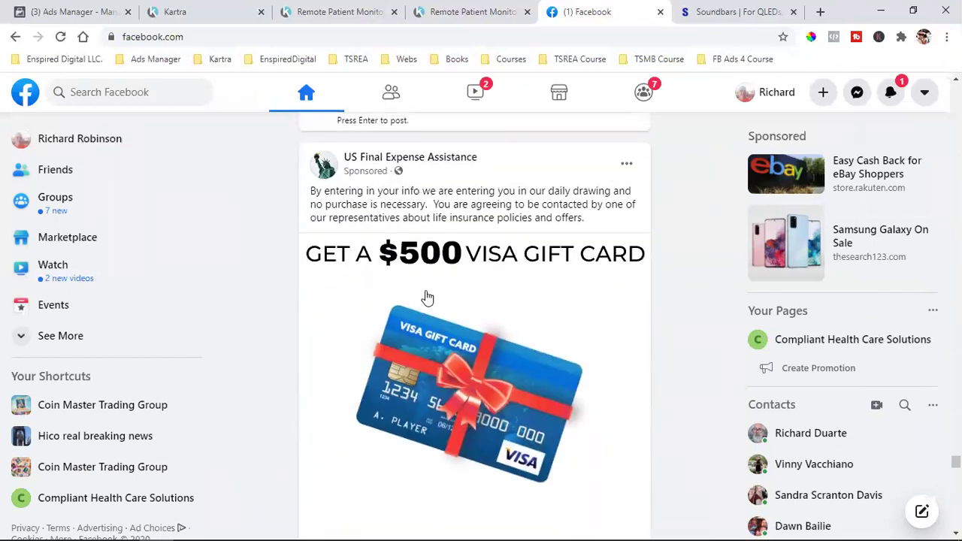
Continue through the feed looking for more ads and examine the sponsored samsung.com "Save up to $650" ad
scroll(514, 340, "down", 15)
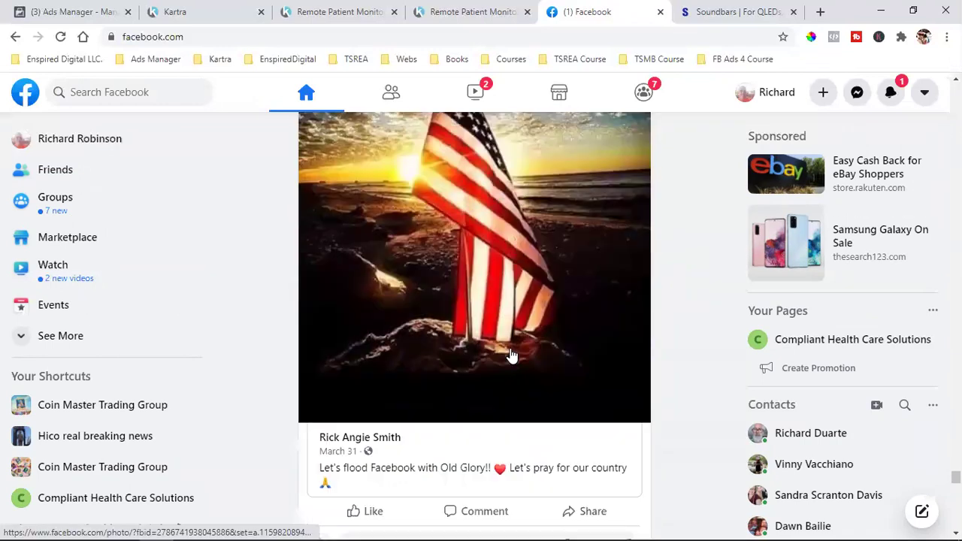
scroll(511, 349, "down", 10)
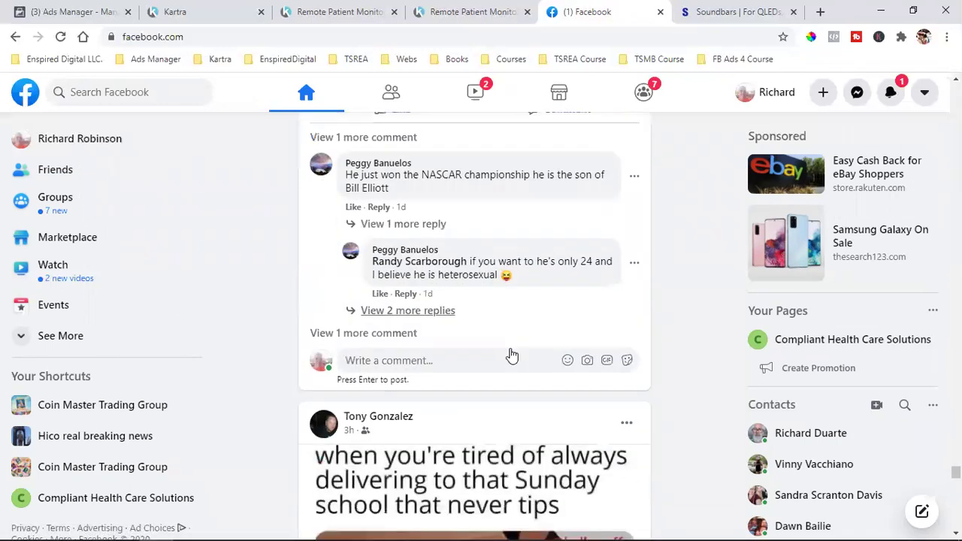
scroll(511, 353, "down", 8)
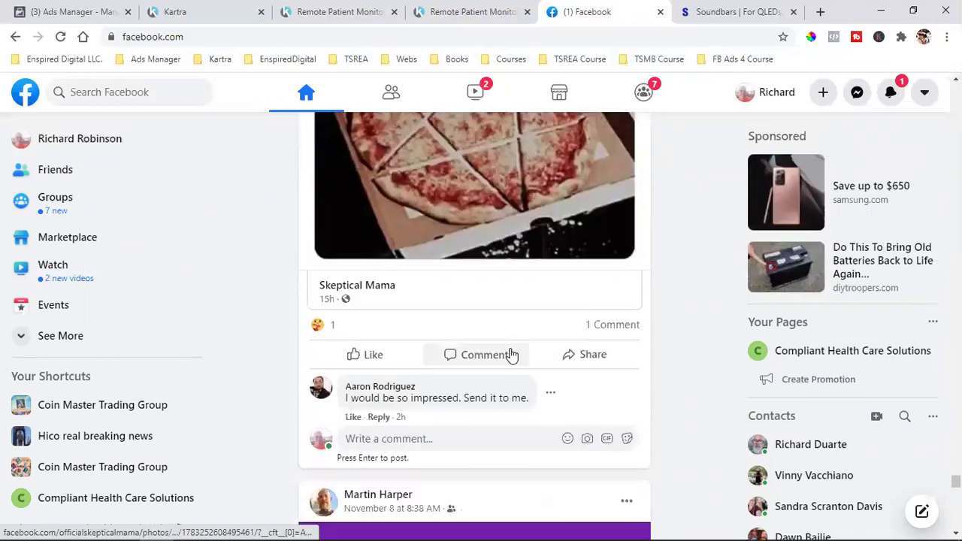
scroll(511, 354, "down", 1)
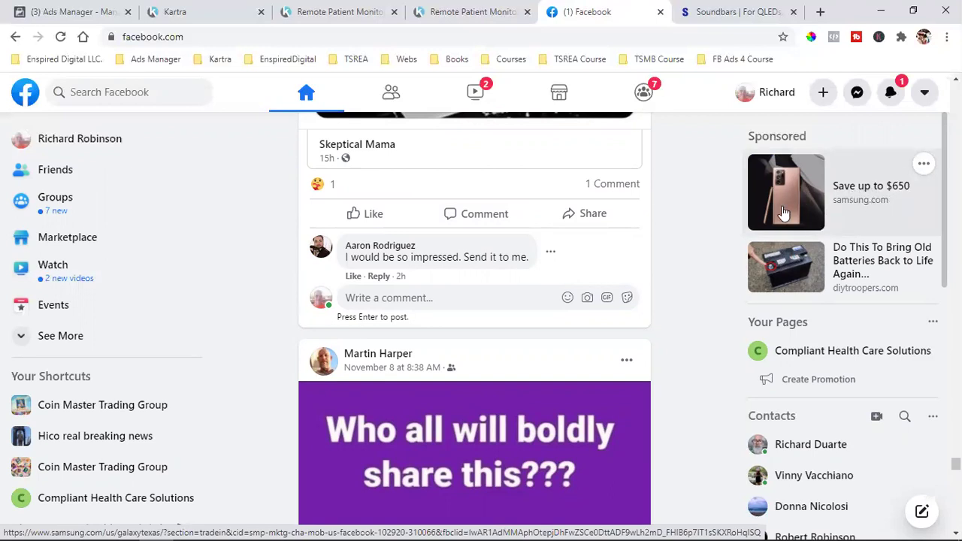
Open the samsung.com "Save up to $650" ad and compare its "Trade in and save" landing page and web address with the ad
left_click(782, 176)
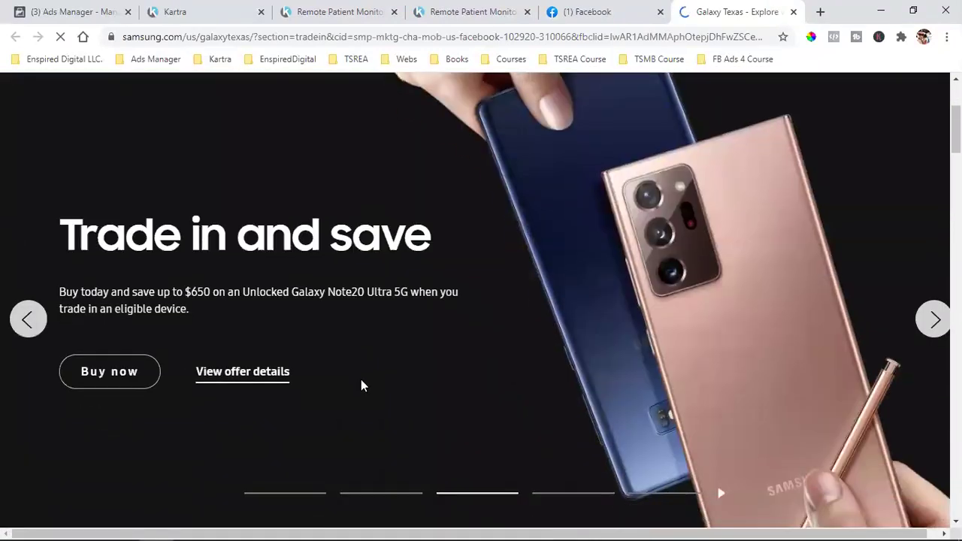
double_click(401, 292)
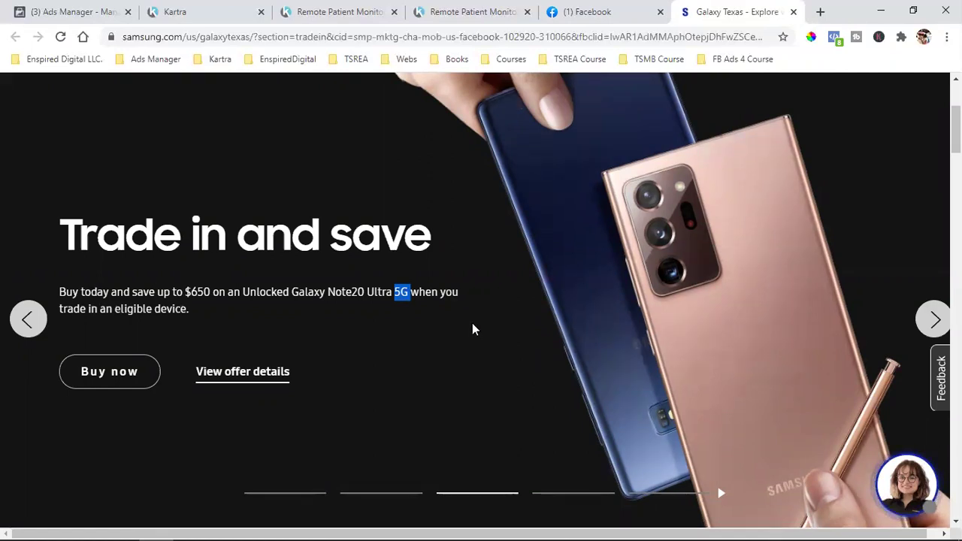
left_click(591, 10)
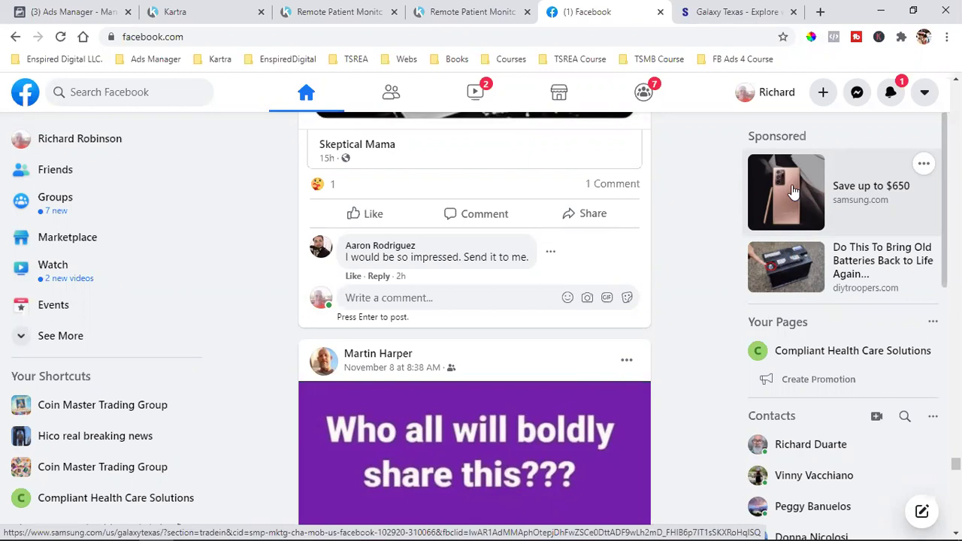
left_click(733, 11)
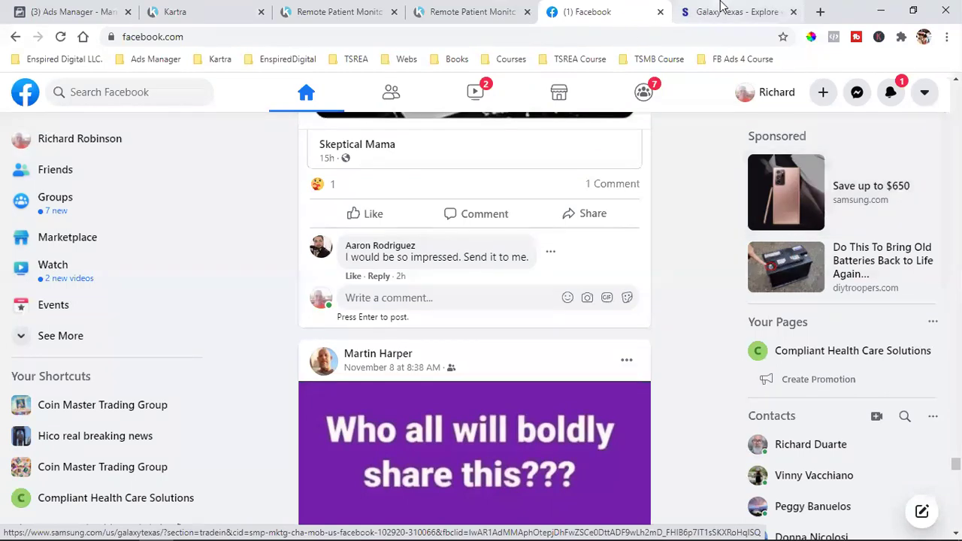
left_click(324, 43)
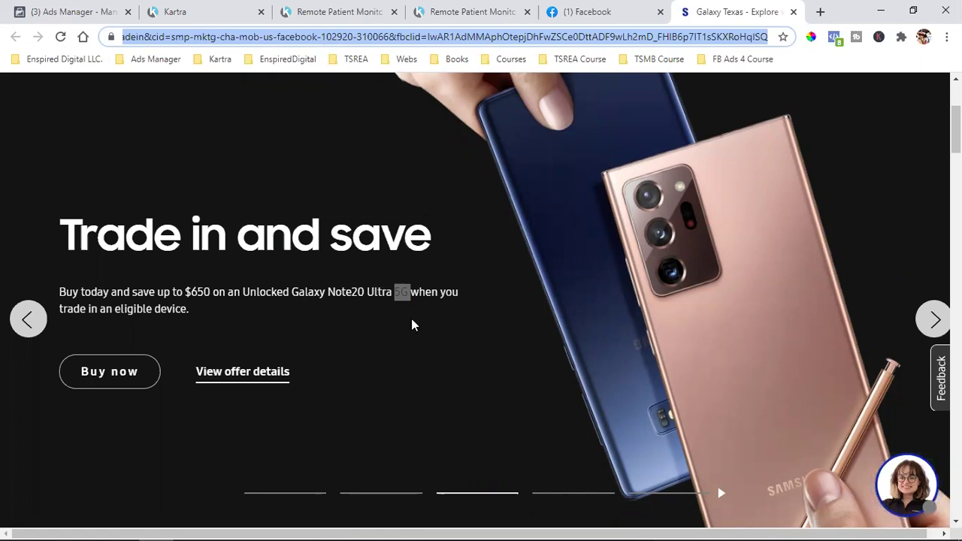
left_click(396, 295)
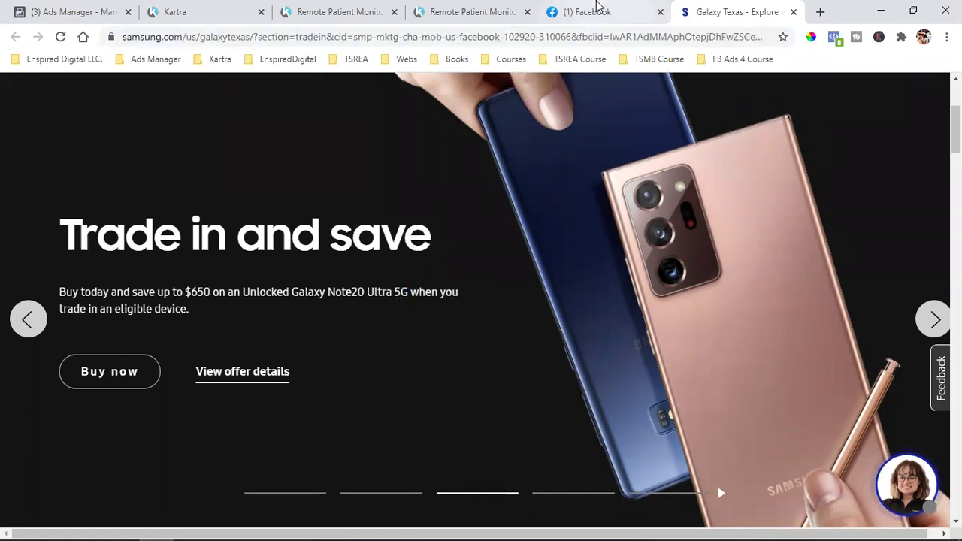
left_click_drag(107, 248, 269, 254)
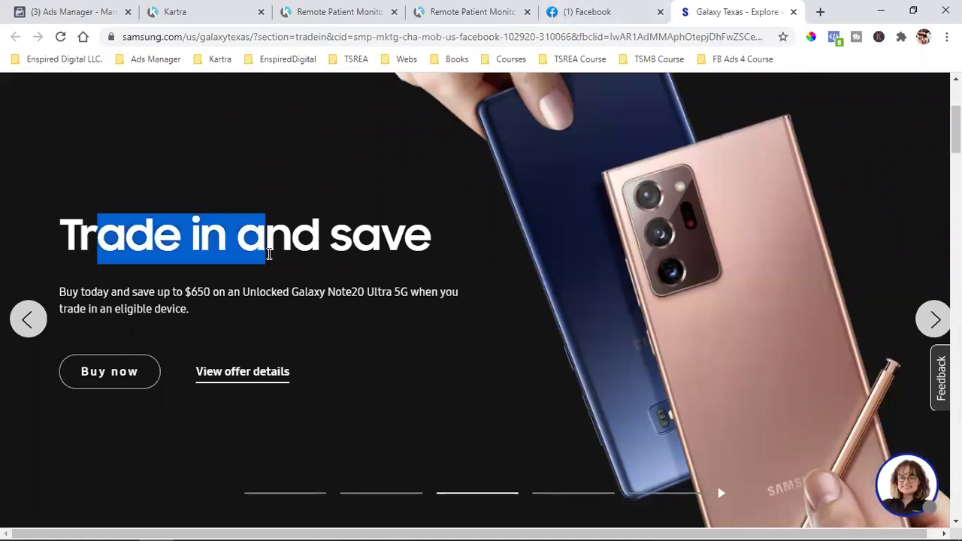
Return to Facebook, open the Ad Center for Compliant Health Care Solutions, and go from its full ad list to Ads Manager
left_click(590, 7)
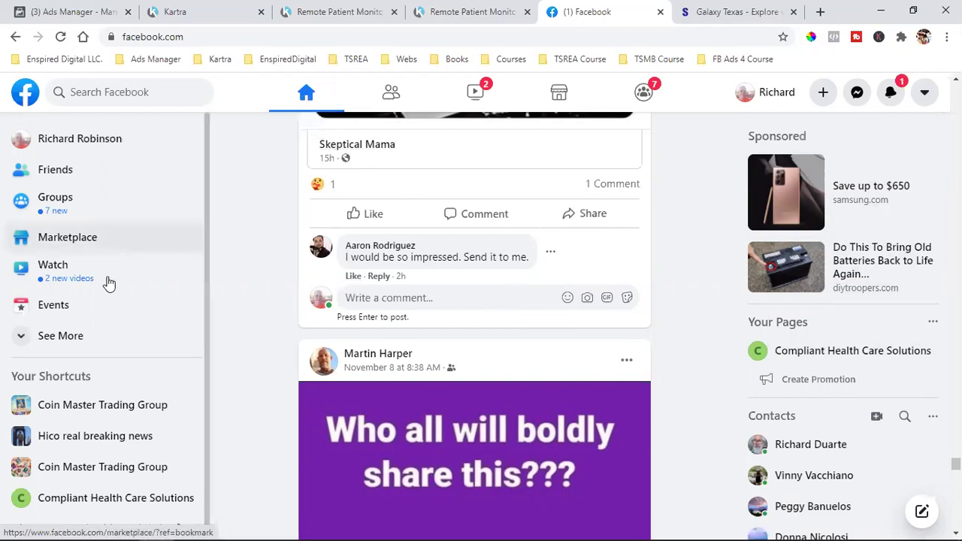
left_click(73, 344)
scroll(73, 345, "down", 2)
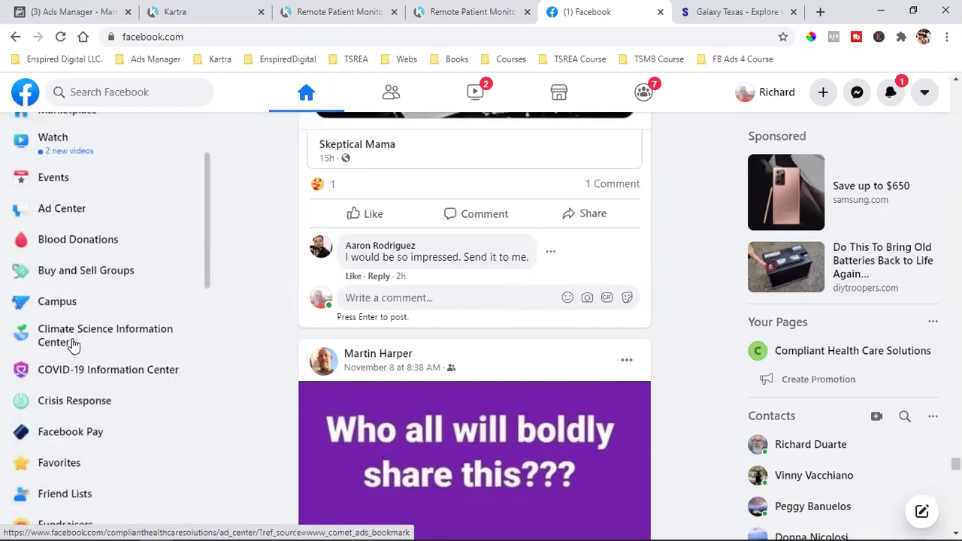
left_click(84, 195)
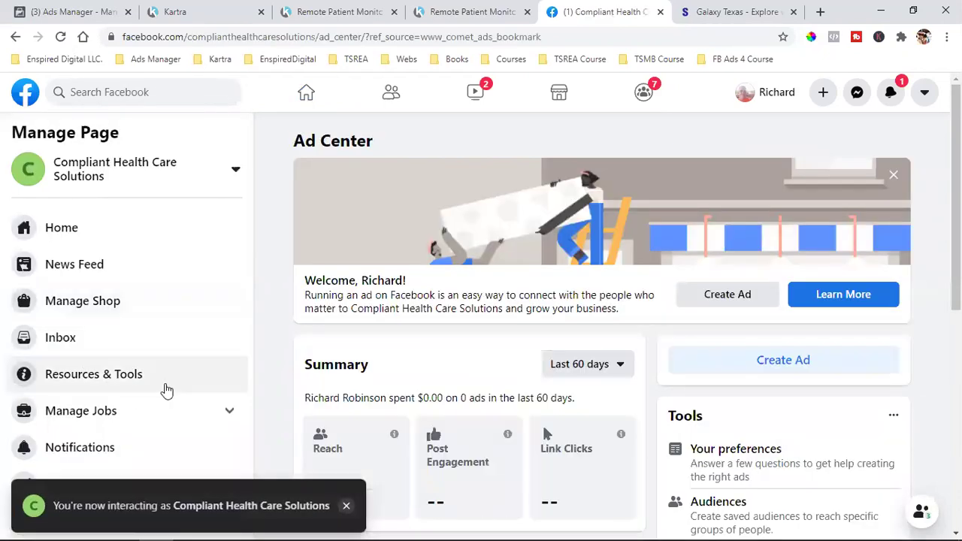
scroll(160, 397, "down", 3)
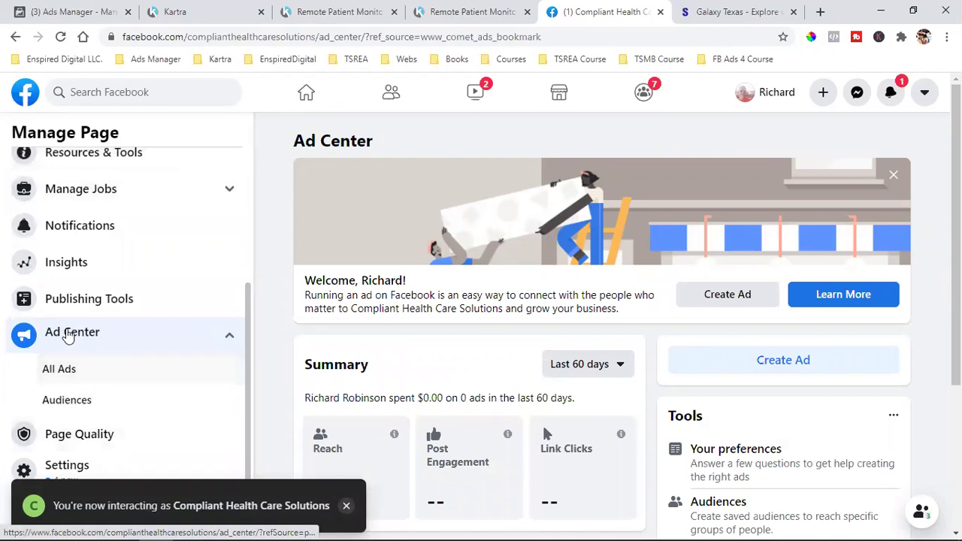
left_click(62, 373)
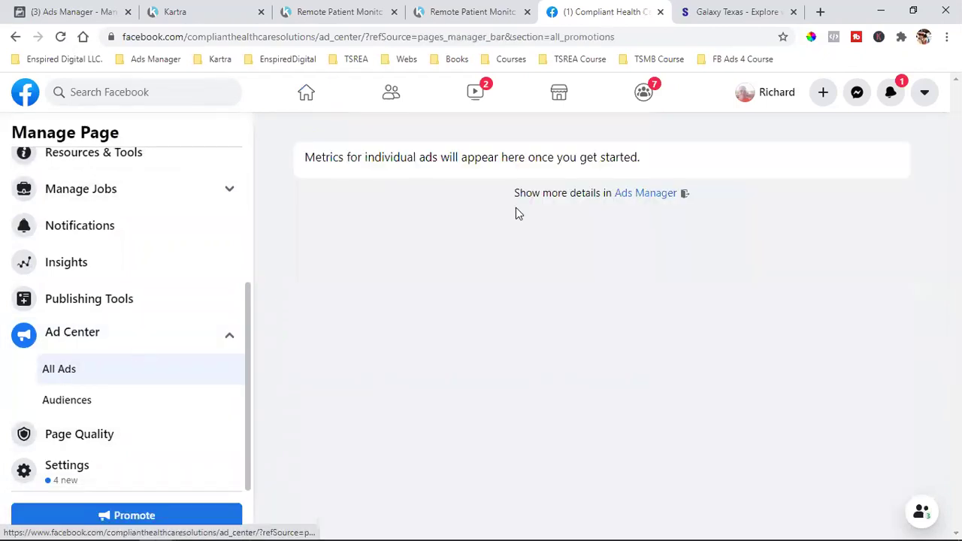
left_click(646, 193)
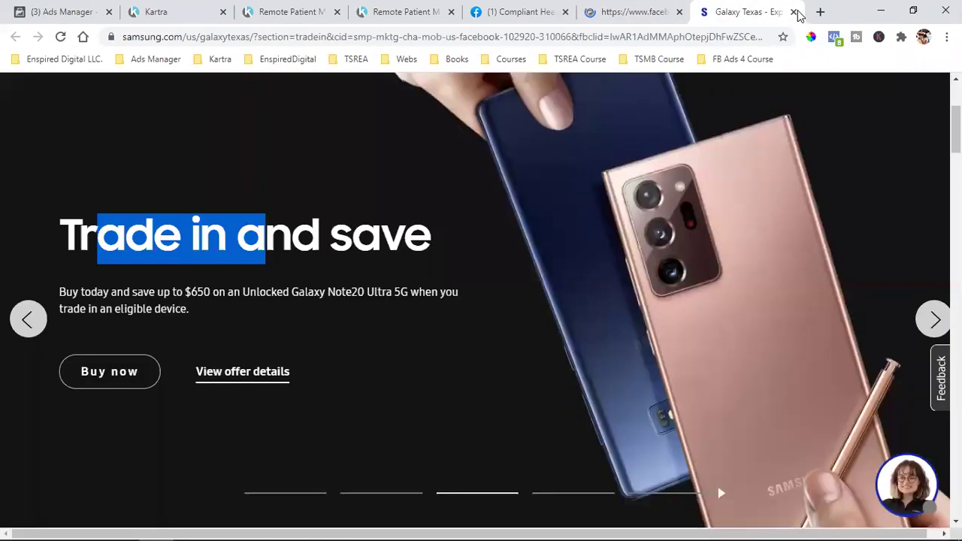
Close the Samsung Galaxy page and switch Ads Manager to the Compliant Health Care Solutions ad account
left_click(784, 13)
key("ctrl+w")
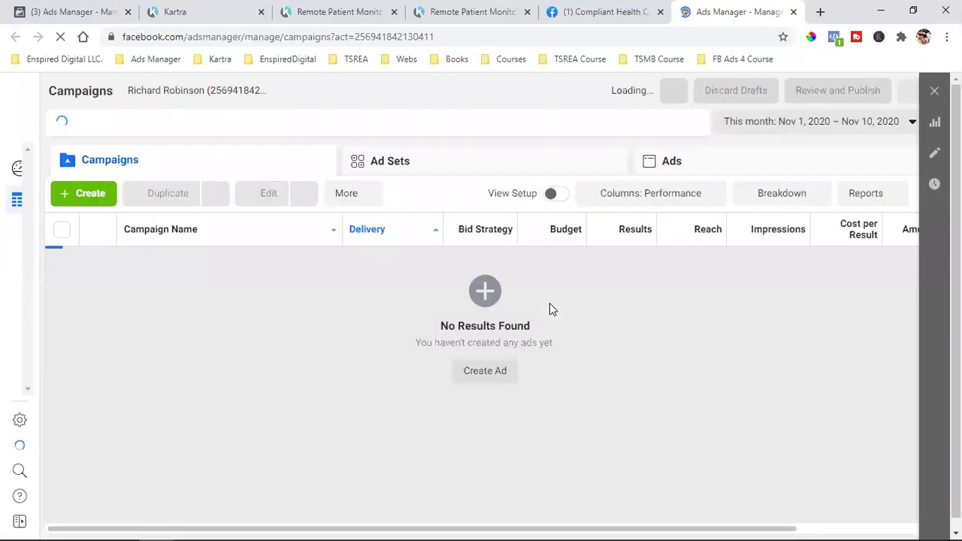
left_click(248, 100)
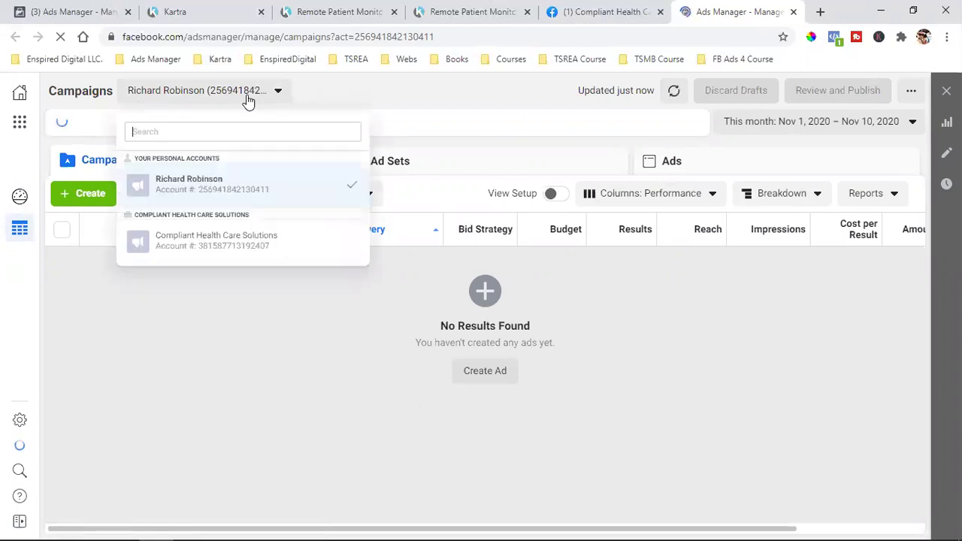
left_click(192, 250)
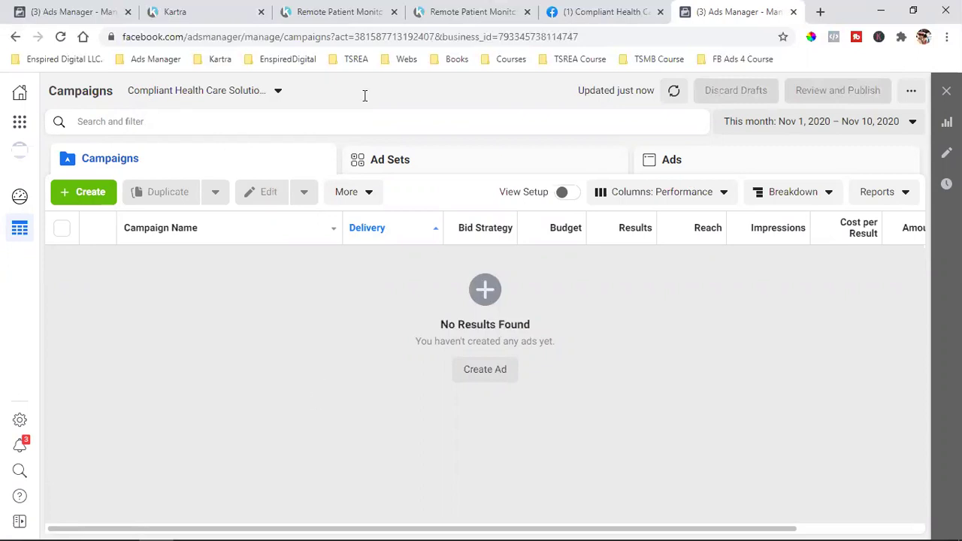
Check the Facebook pixel on the remote patient monitoring landing page and thank-you page with Facebook Pixel Helper
left_click(384, 16)
left_click(836, 38)
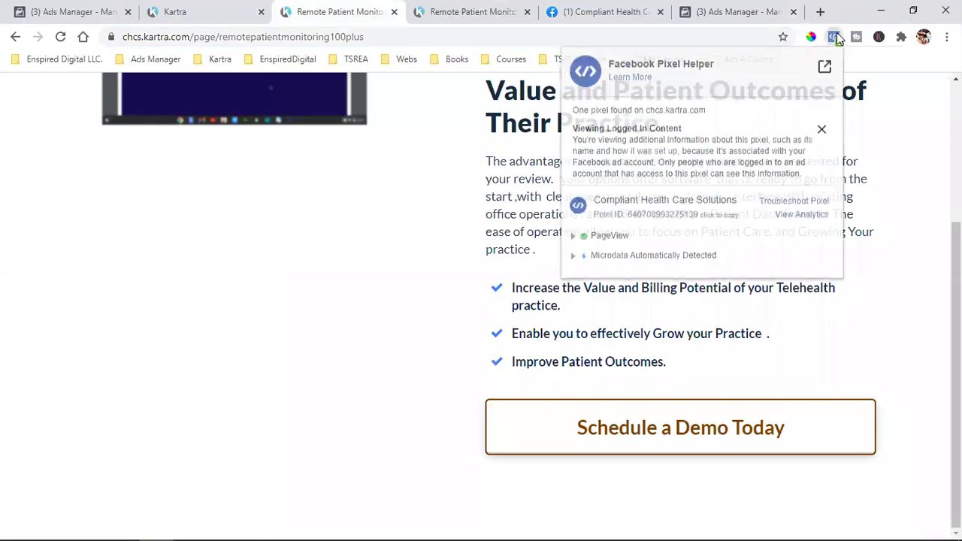
left_click(504, 6)
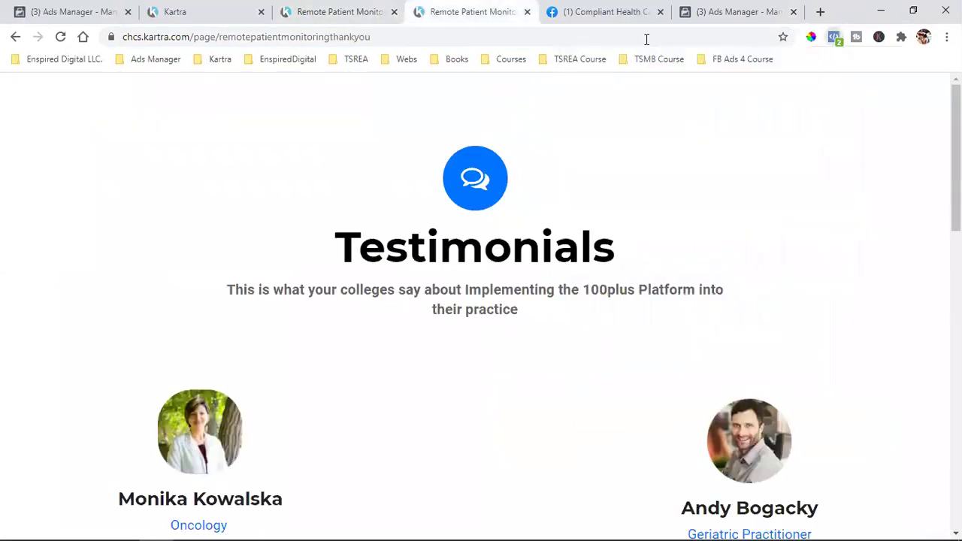
left_click(834, 37)
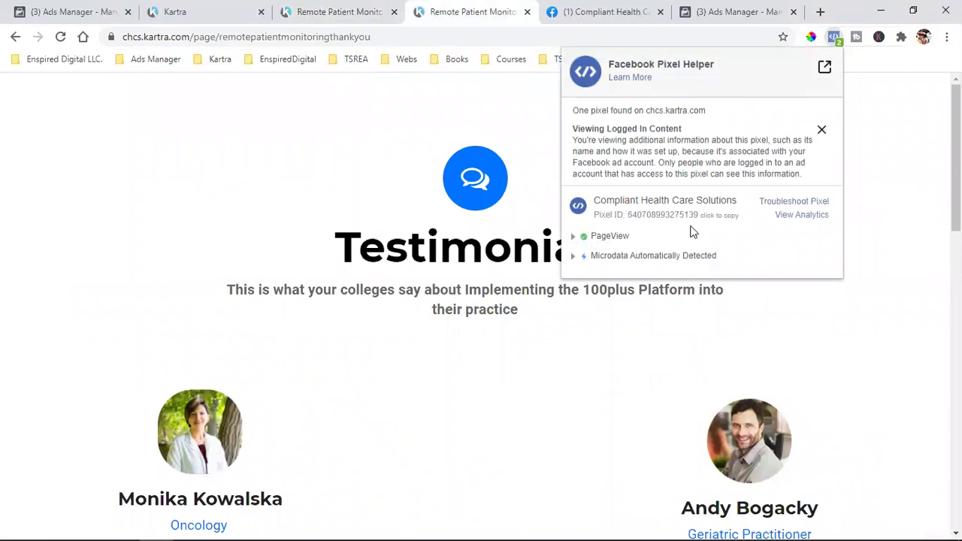
left_click(857, 177)
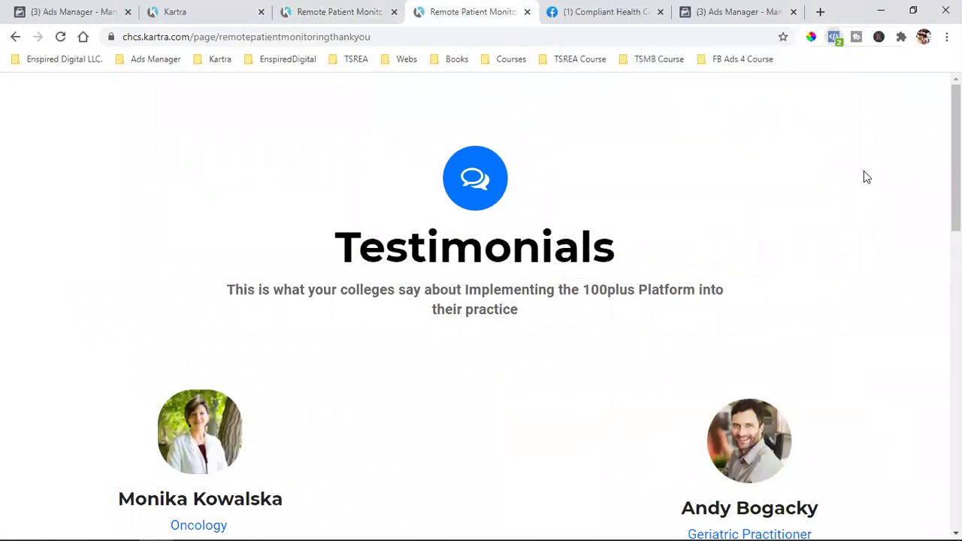
left_click(238, 38)
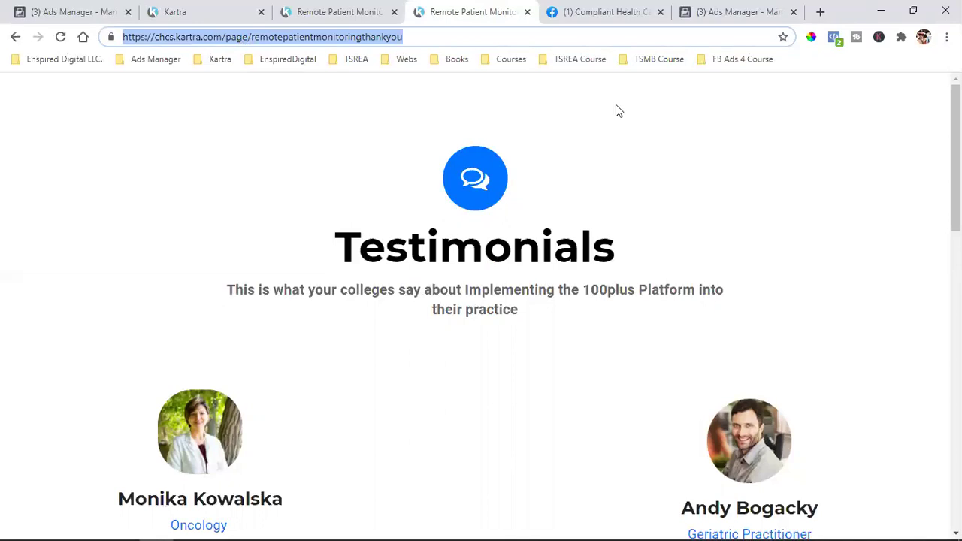
Open the ad account's Audiences page in Ads Manager and revisit the remote patient monitoring landing and thank-you pages
left_click(718, 11)
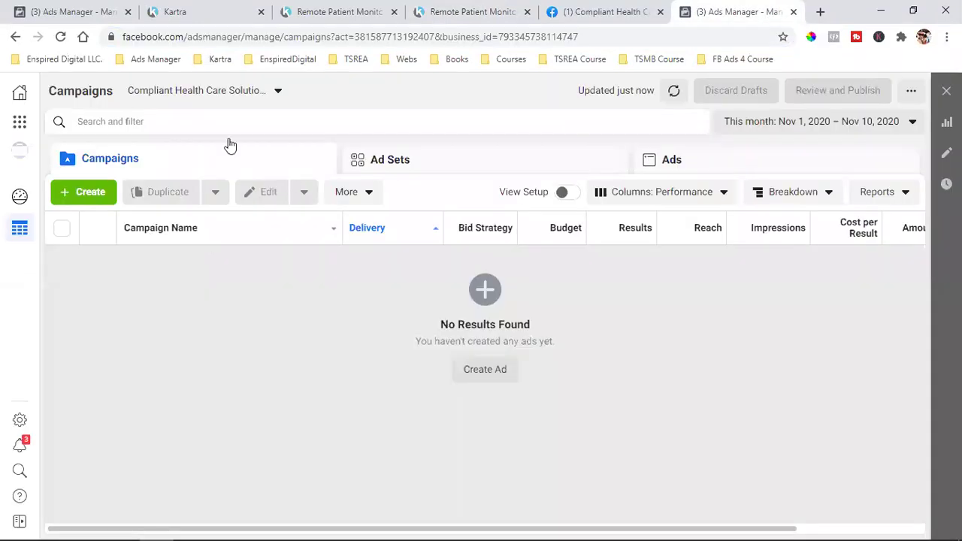
left_click(22, 124)
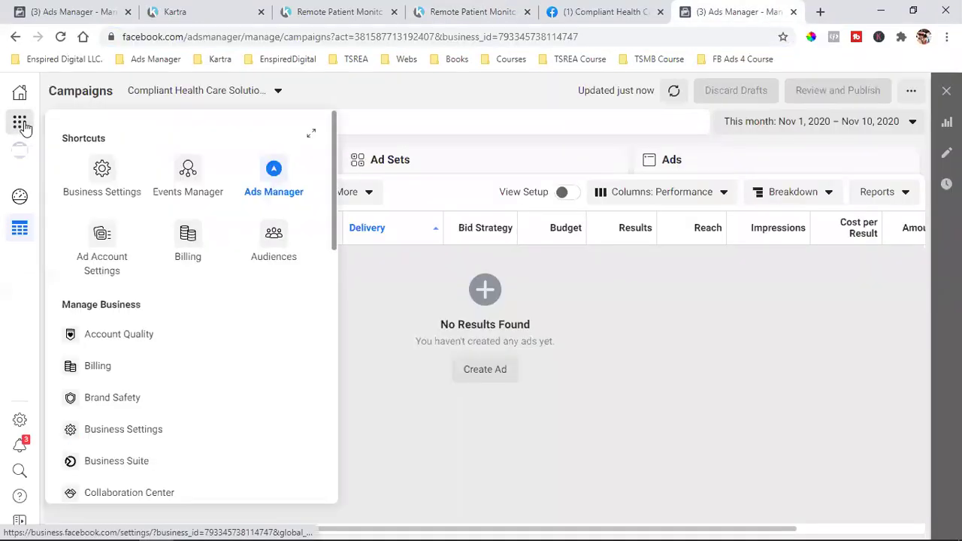
left_click(262, 254)
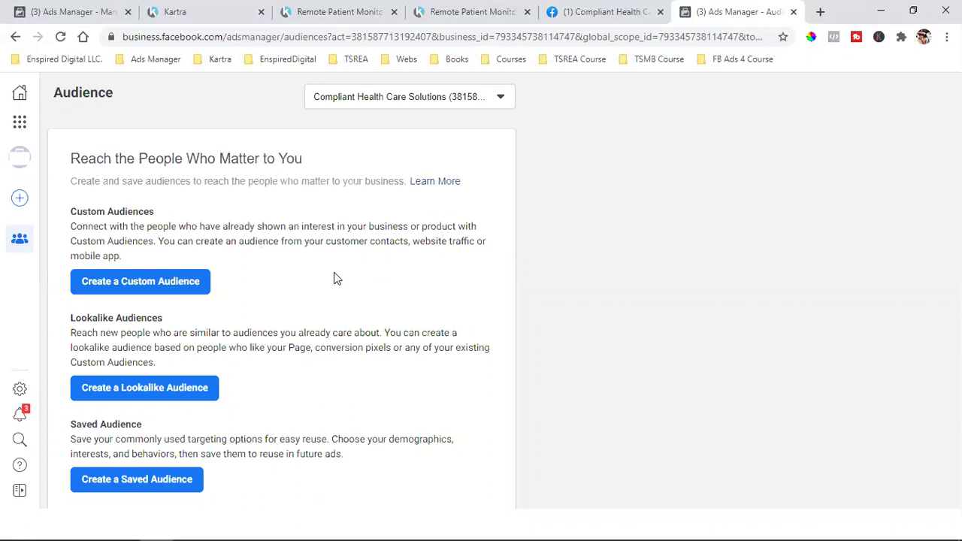
left_click(331, 11)
left_click(470, 11)
left_click(342, 12)
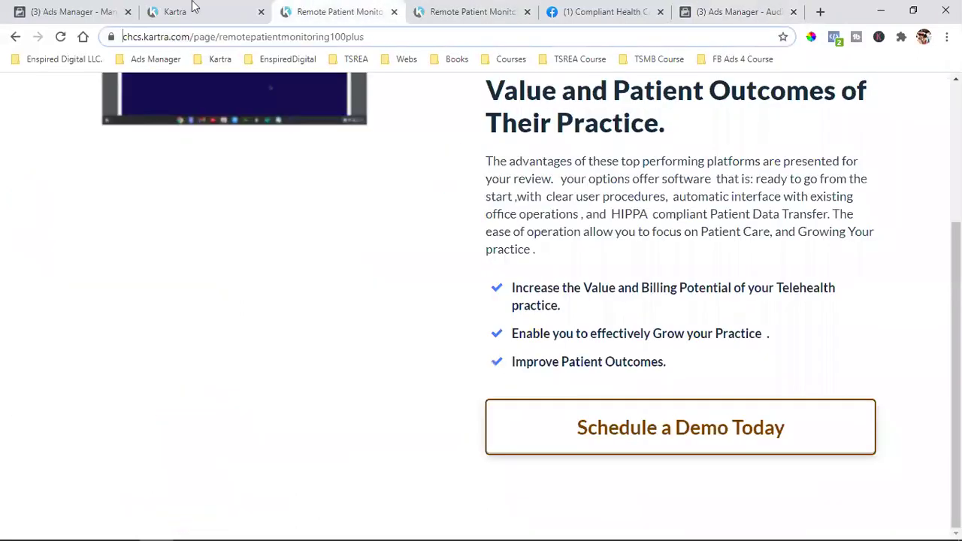
Close the duplicate Ads Manager page and start a custom audience on the Audiences page with Website as the source
left_click(129, 12)
left_click(606, 11)
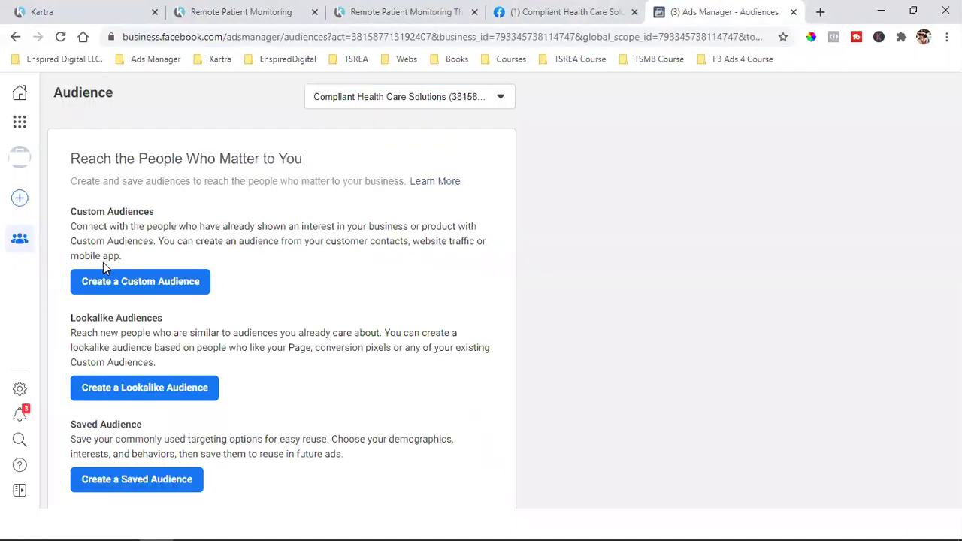
left_click(133, 283)
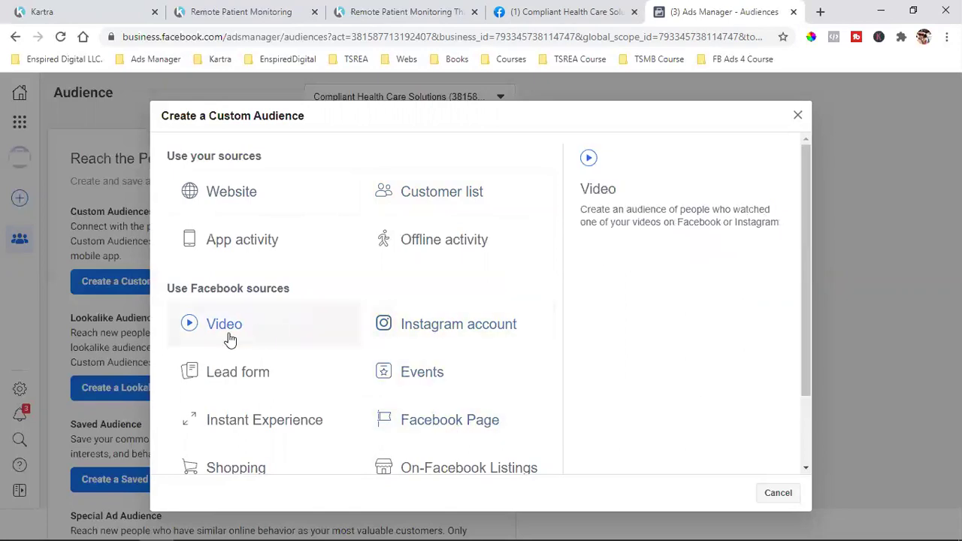
left_click(215, 177)
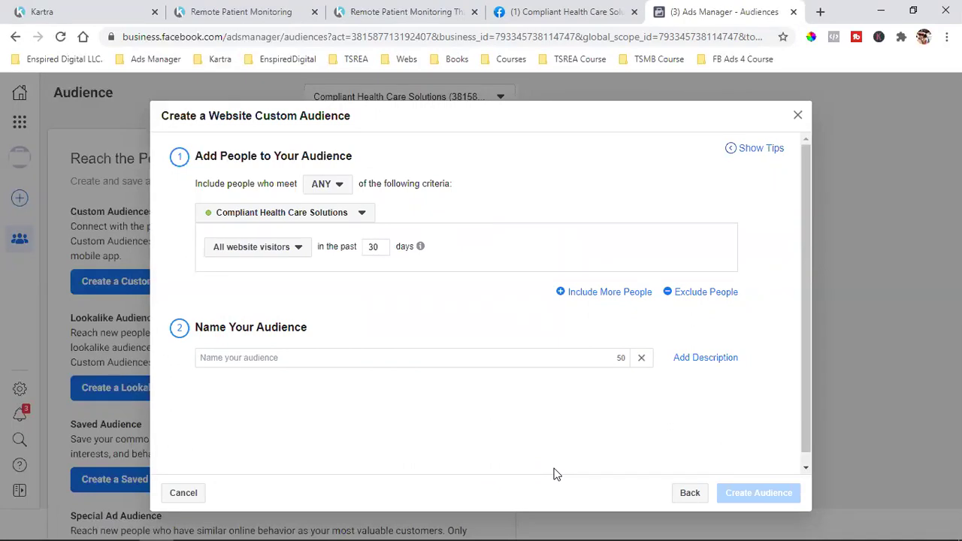
left_click(240, 11)
left_click(406, 11)
left_click(293, 9)
left_click(259, 37)
left_click(164, 36)
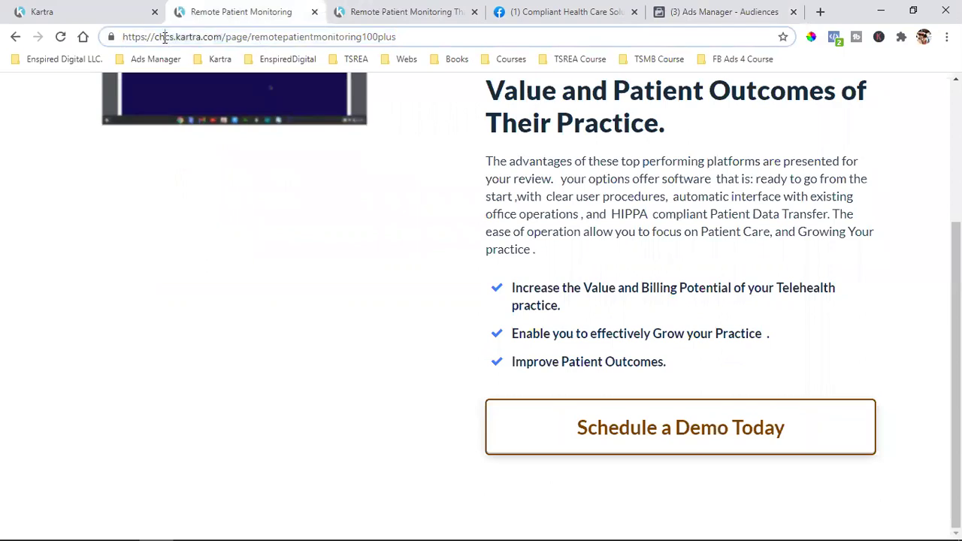
left_click_drag(154, 37, 479, 43)
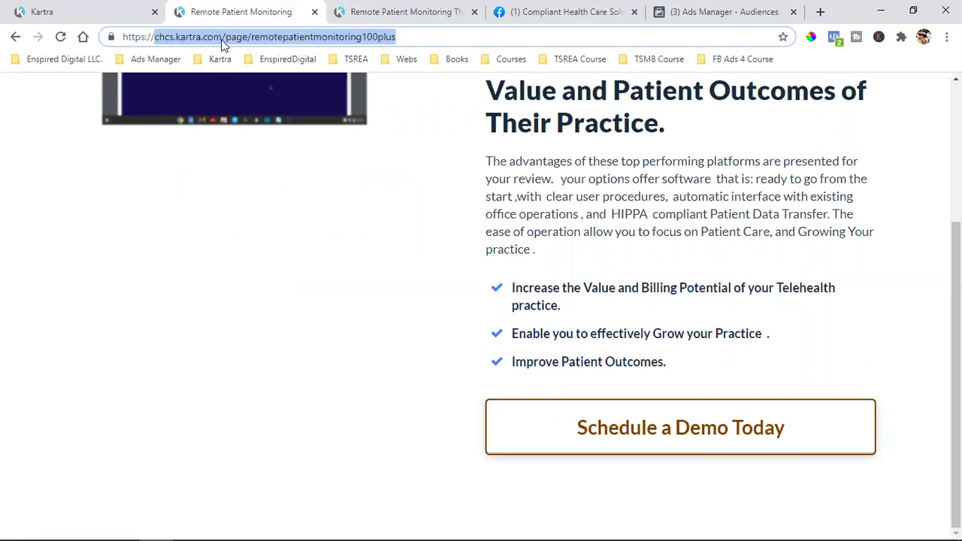
right_click(219, 42)
left_click(262, 119)
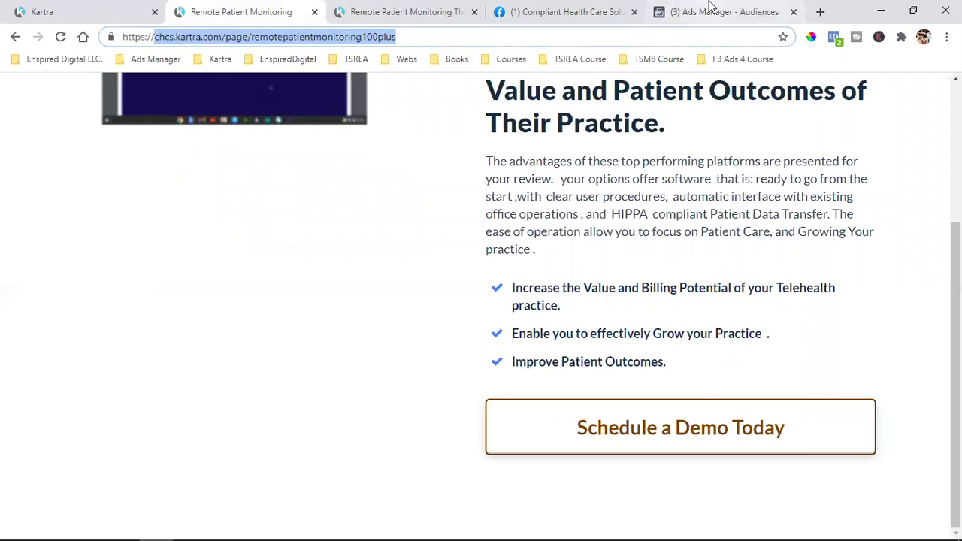
Set the custom audience to people who visited specific web pages whose URL contains chcs.kartra.com/page/remotepatientmonitoring100plus
left_click(711, 9)
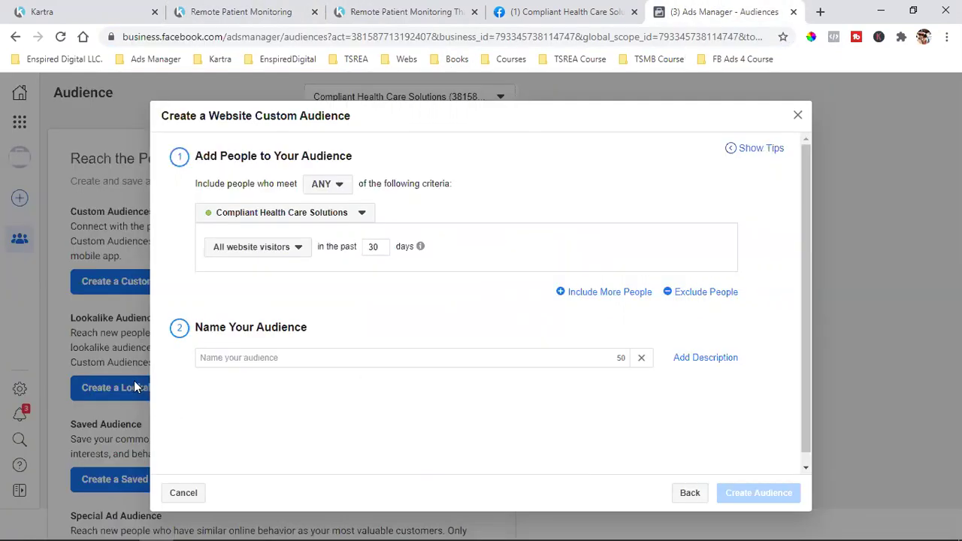
left_click(257, 253)
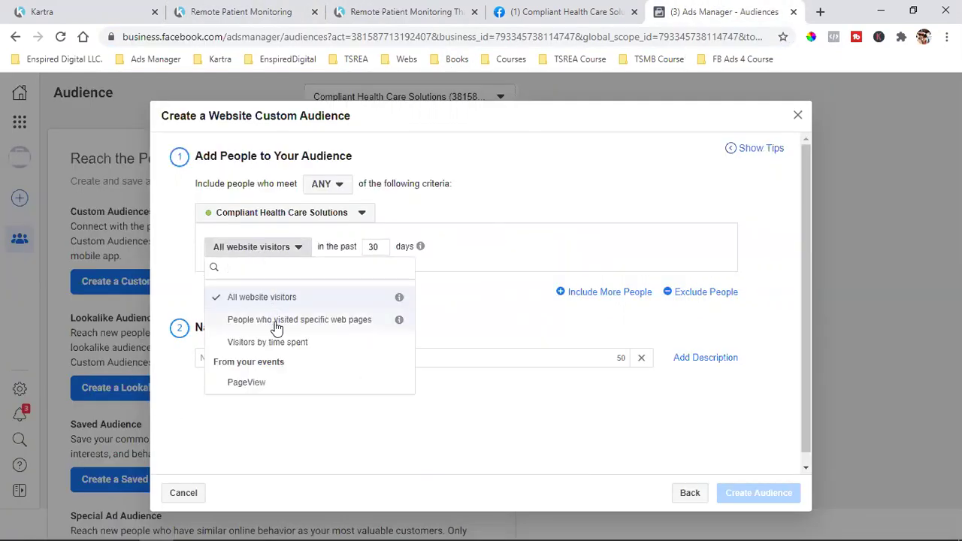
left_click(277, 321)
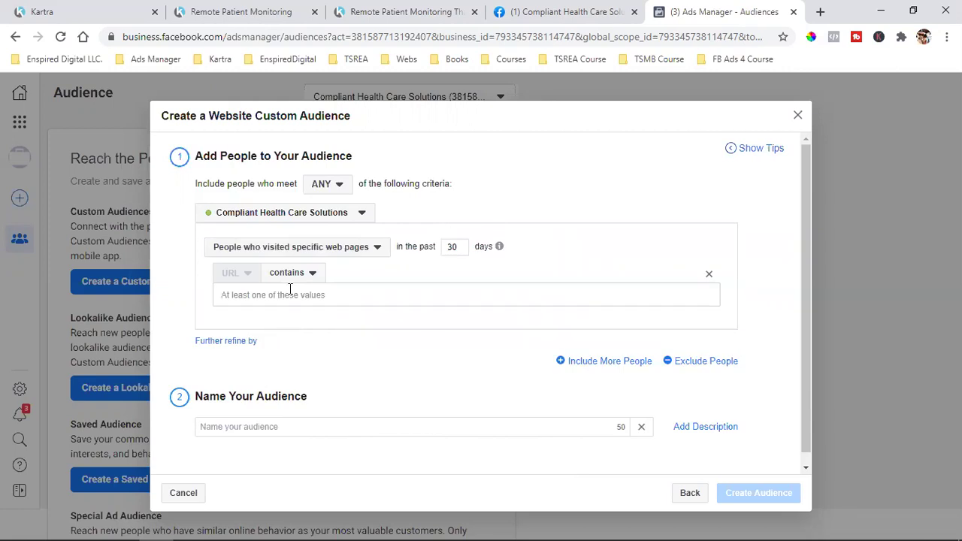
double_click(455, 249)
left_click(458, 298)
key("ctrl+v")
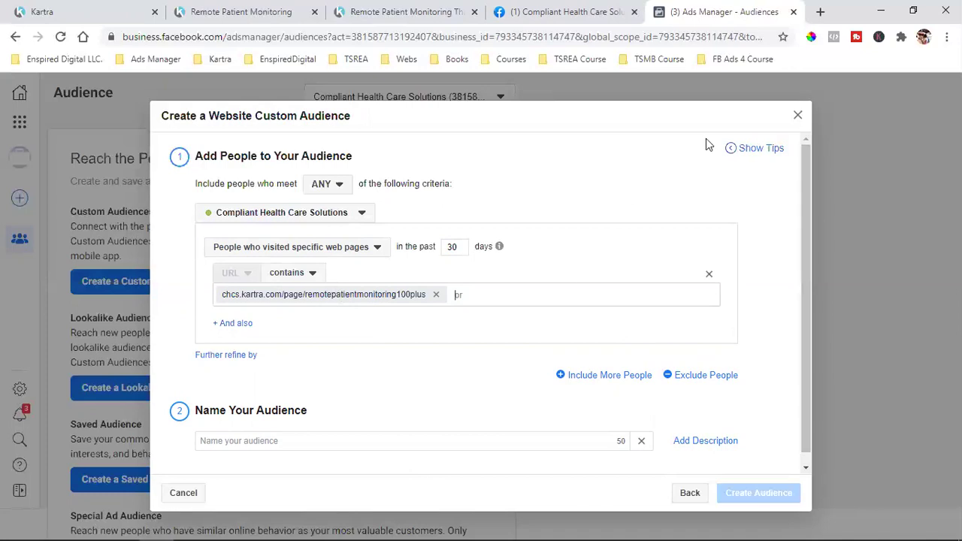
Close the remote patient monitoring landing page and return to the website custom audience form
left_click(284, 12)
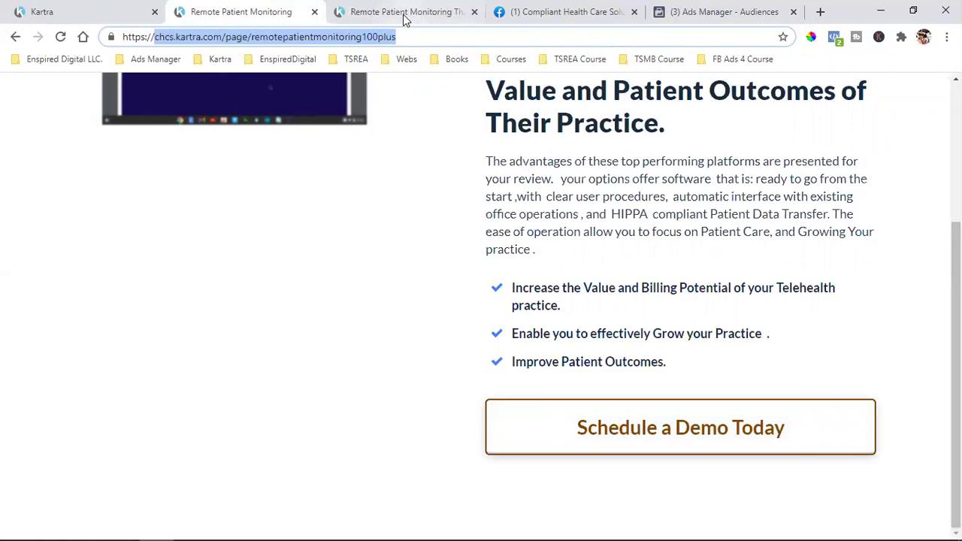
left_click(314, 13)
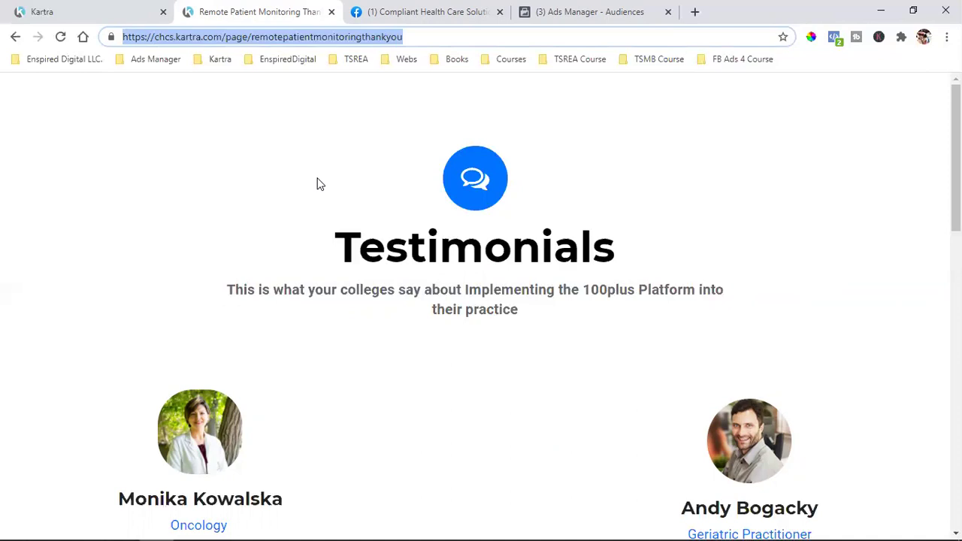
left_click(554, 11)
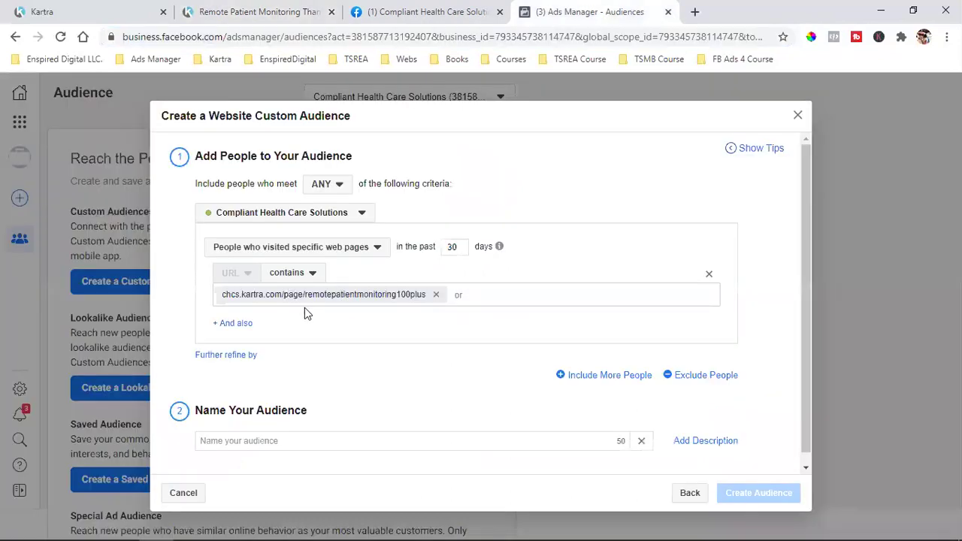
Name the website custom audience "Landing Page Visitors (Only)"
left_click(252, 443)
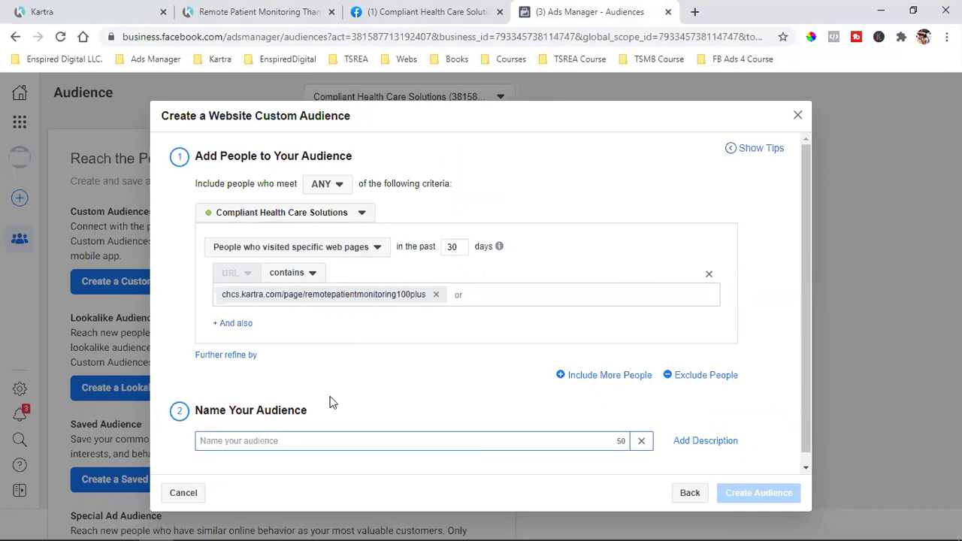
type("Lan")
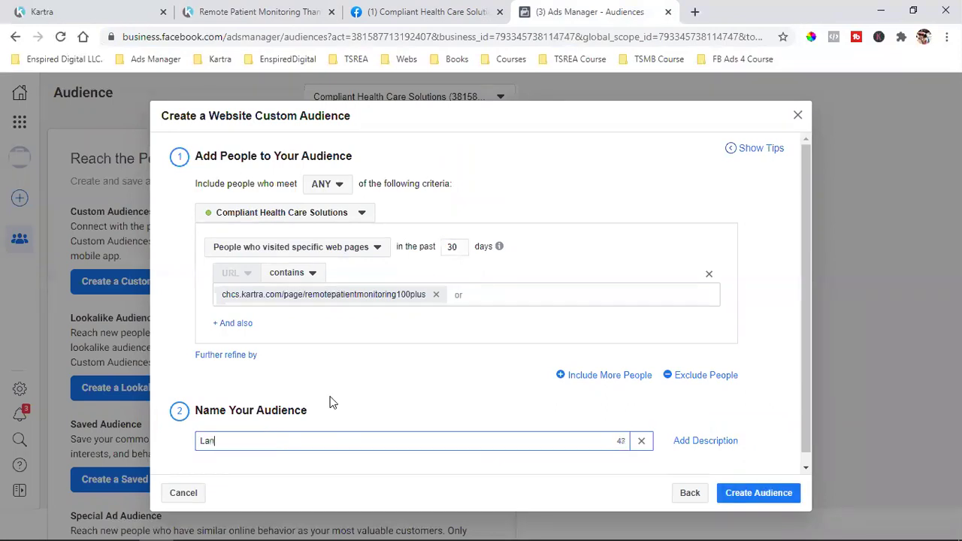
type("ding Page Visitors (Onl")
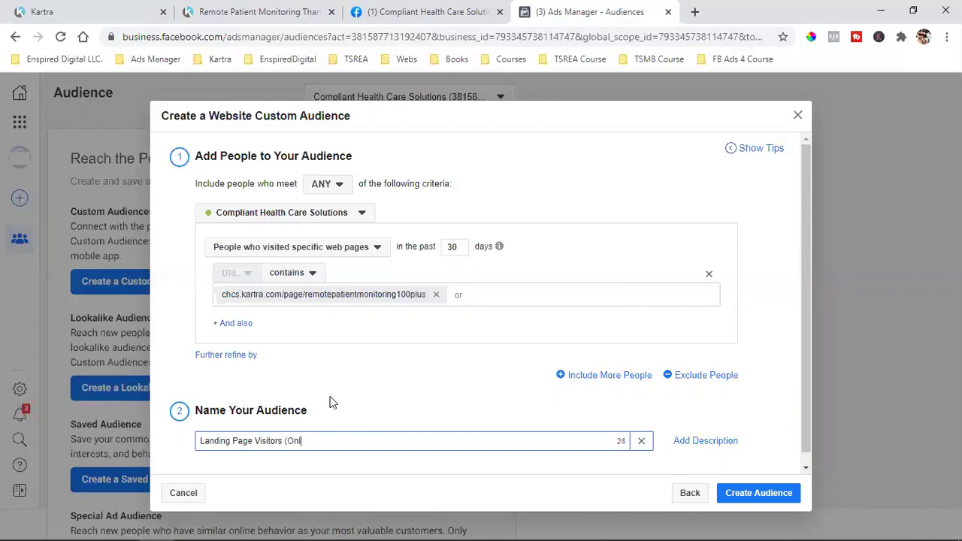
type("y)")
scroll(351, 386, "down", 1)
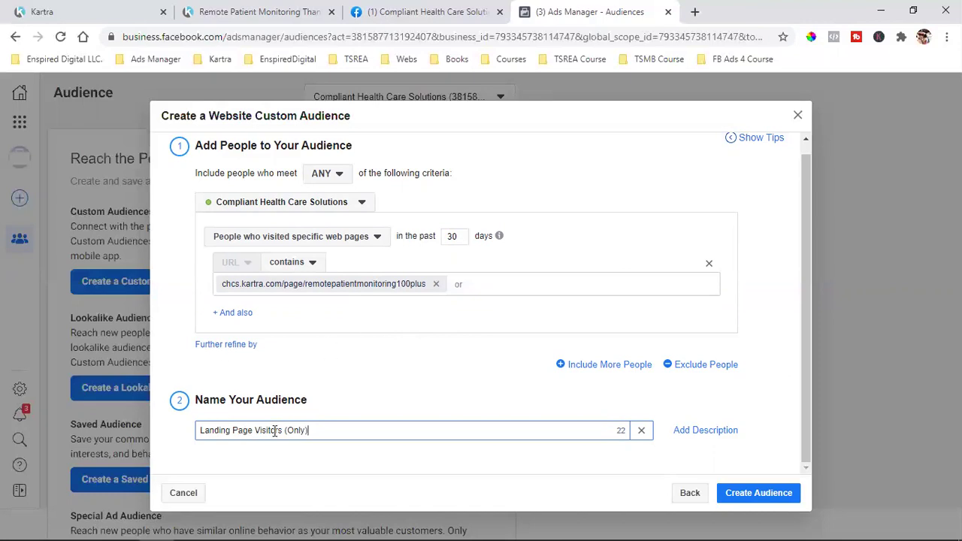
left_click(248, 12)
left_click(215, 36)
left_click_drag(156, 38, 388, 41)
right_click(388, 41)
left_click(420, 118)
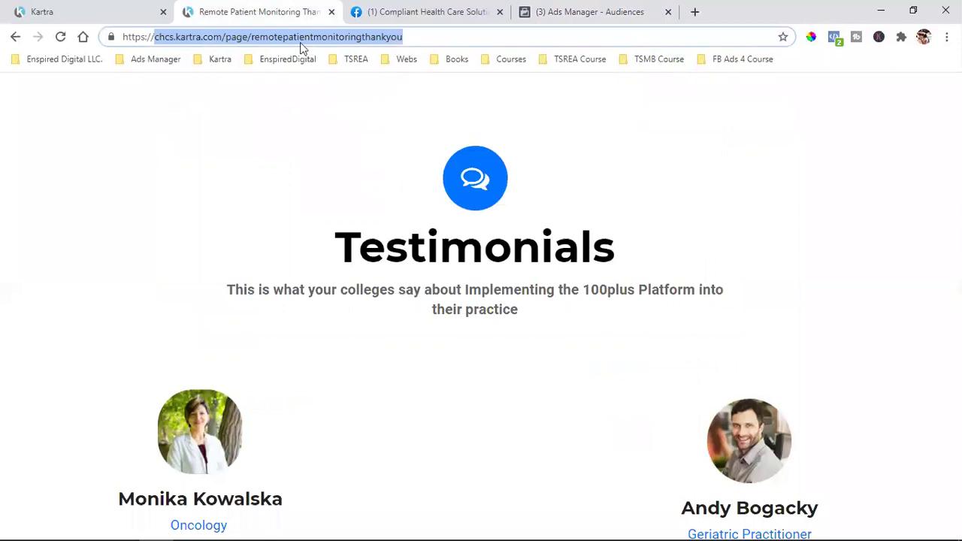
Exclude people who visited specific web pages whose URL contains chcs.kartra.com/page/remotepatientmonitoringthankyou from the custom audience
left_click(564, 11)
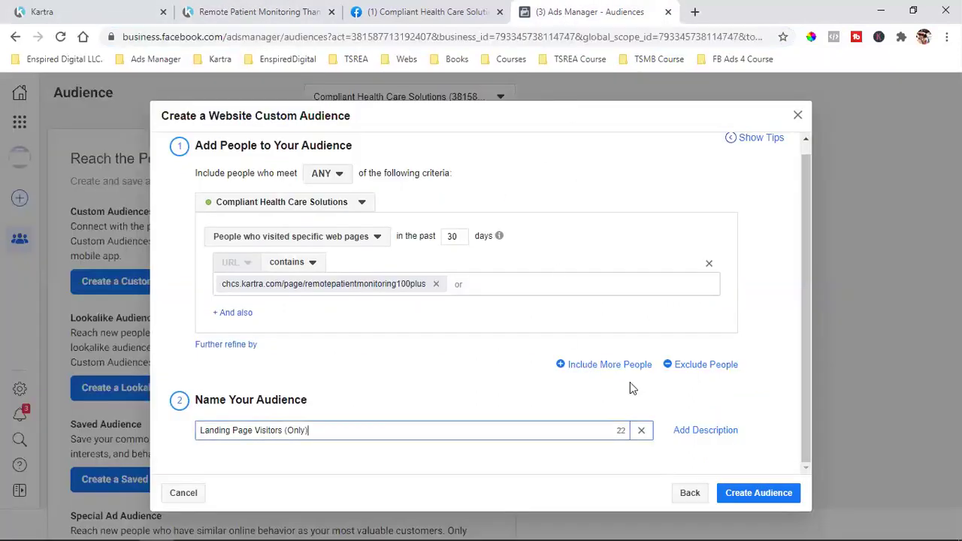
left_click(684, 364)
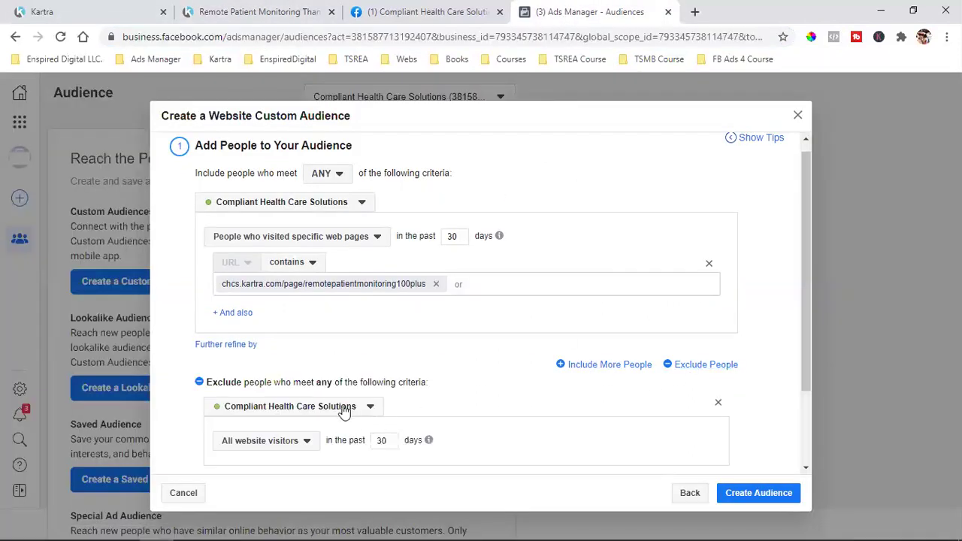
scroll(283, 369, "down", 2)
left_click(275, 353)
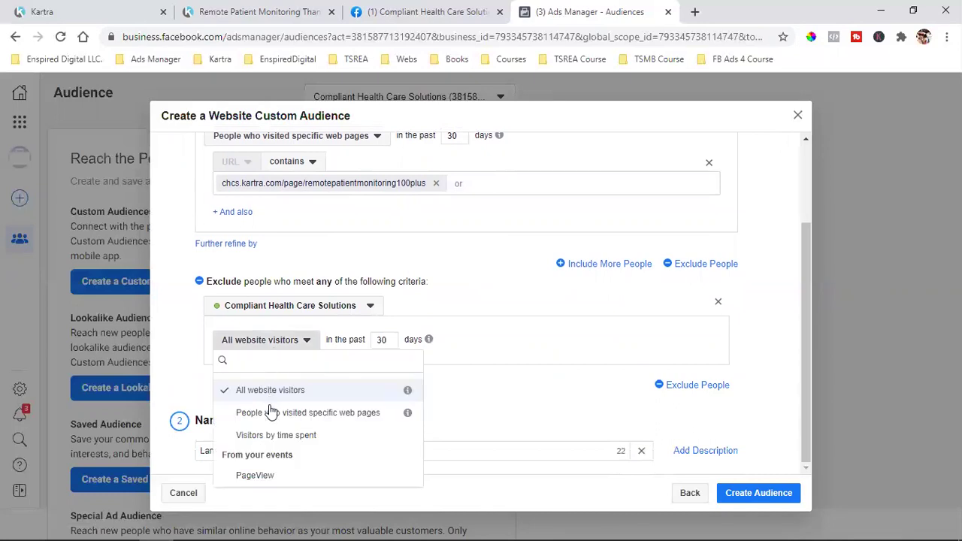
left_click(268, 412)
left_click(356, 391)
key("ctrl+v")
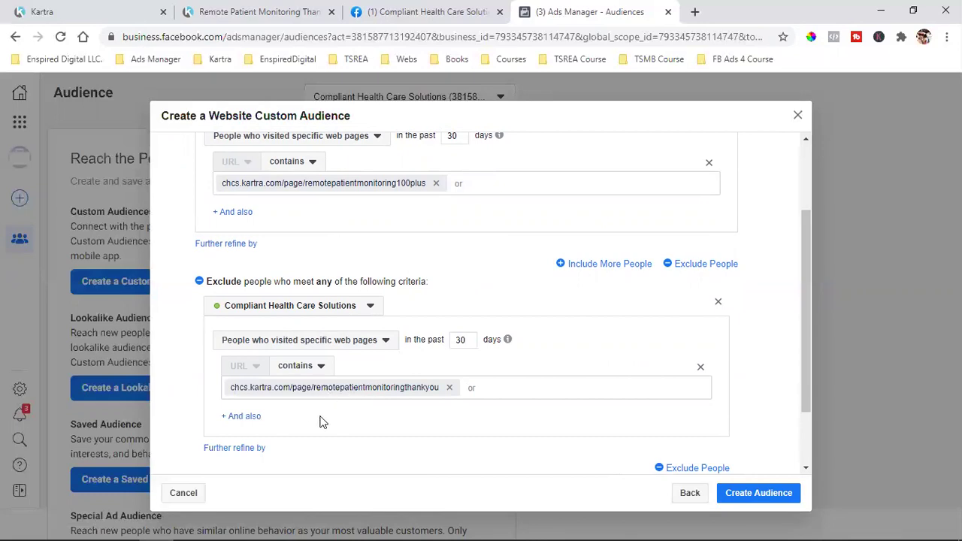
Review the include and exclude rules of the landing page visitors audience and create it
scroll(381, 387, "down", 2)
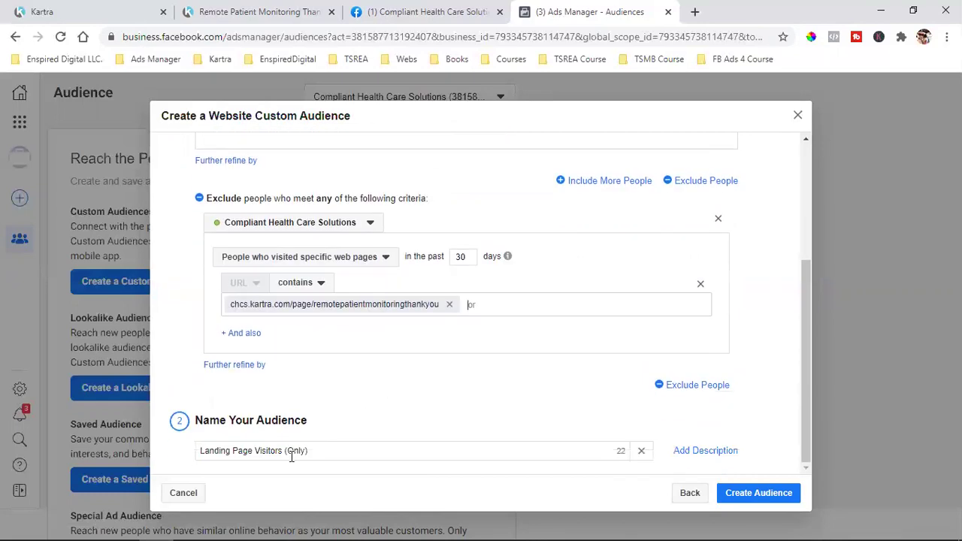
scroll(554, 383, "up", 5)
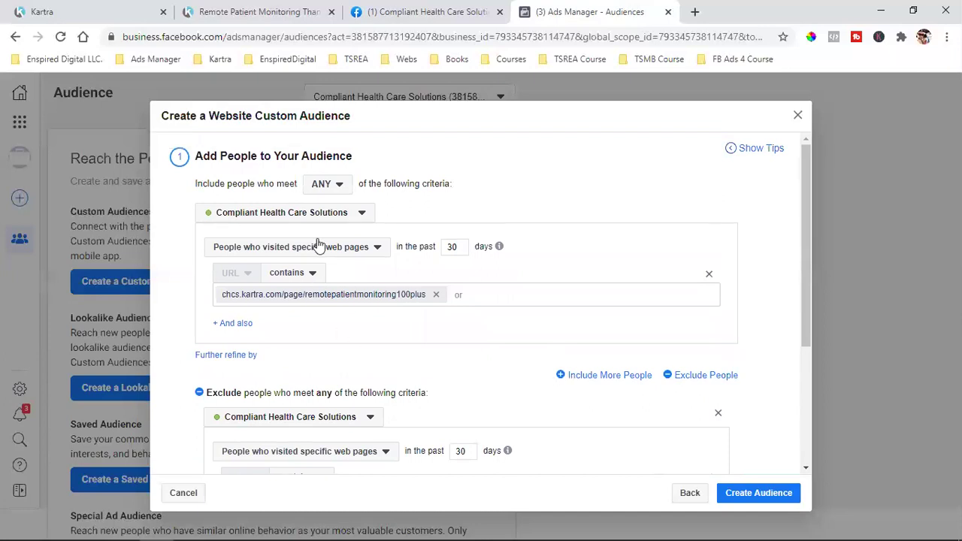
scroll(424, 376, "down", 3)
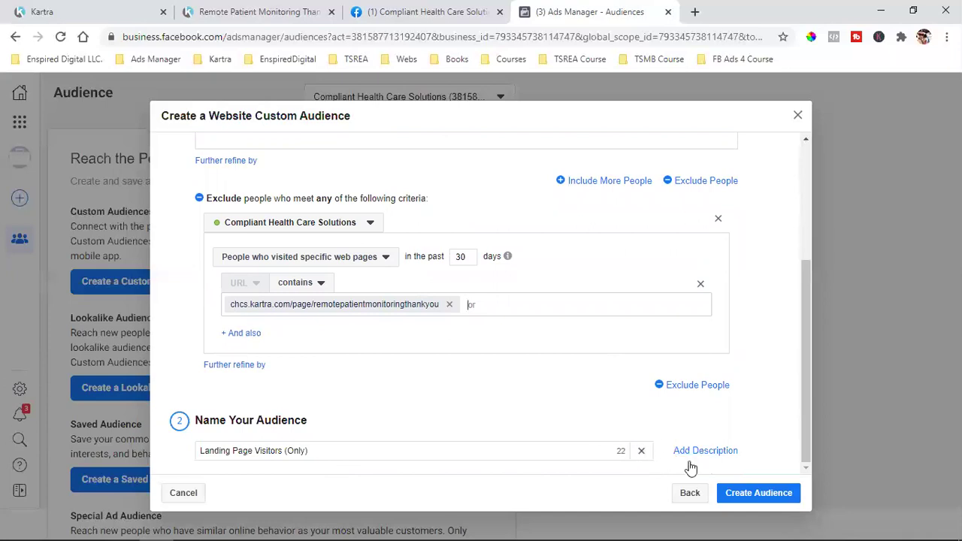
left_click(767, 494)
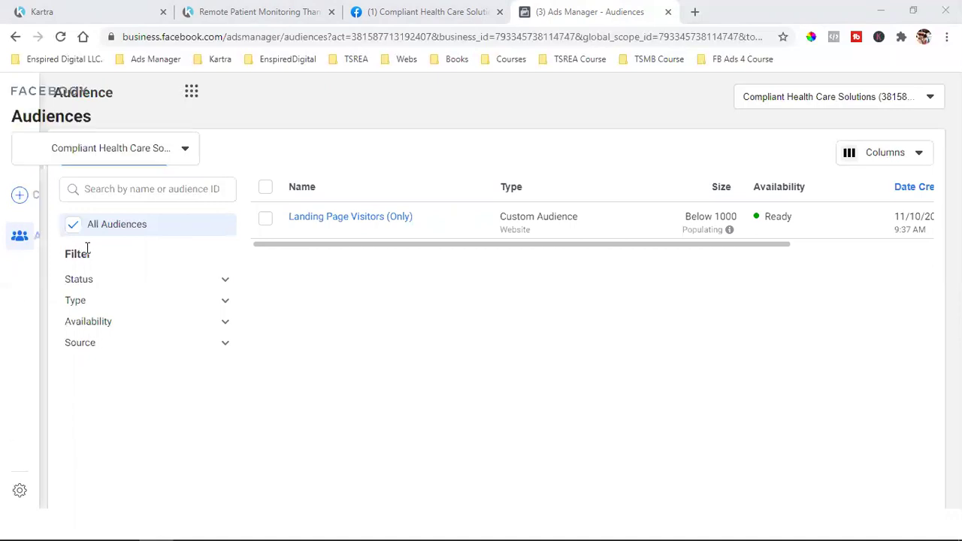
mouse_move(379, 248)
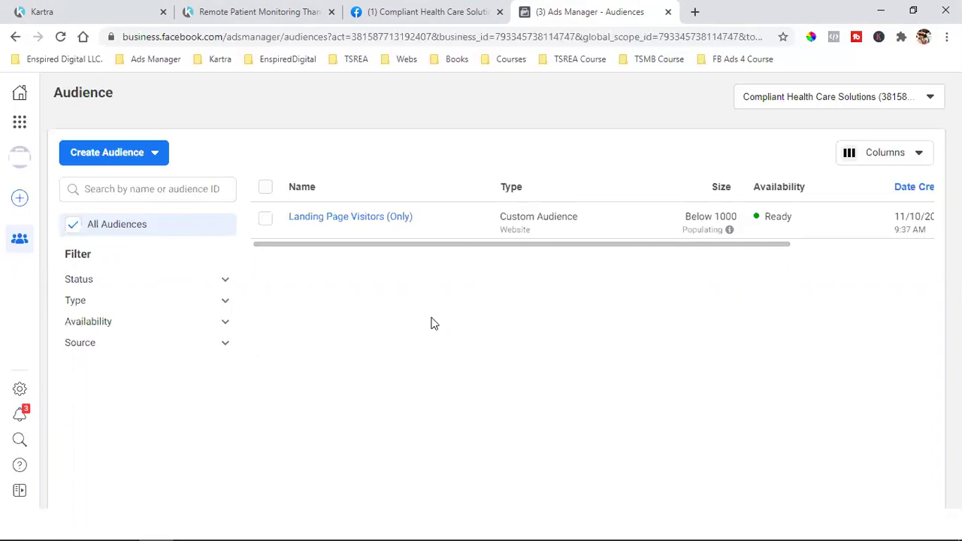
left_click(245, 12)
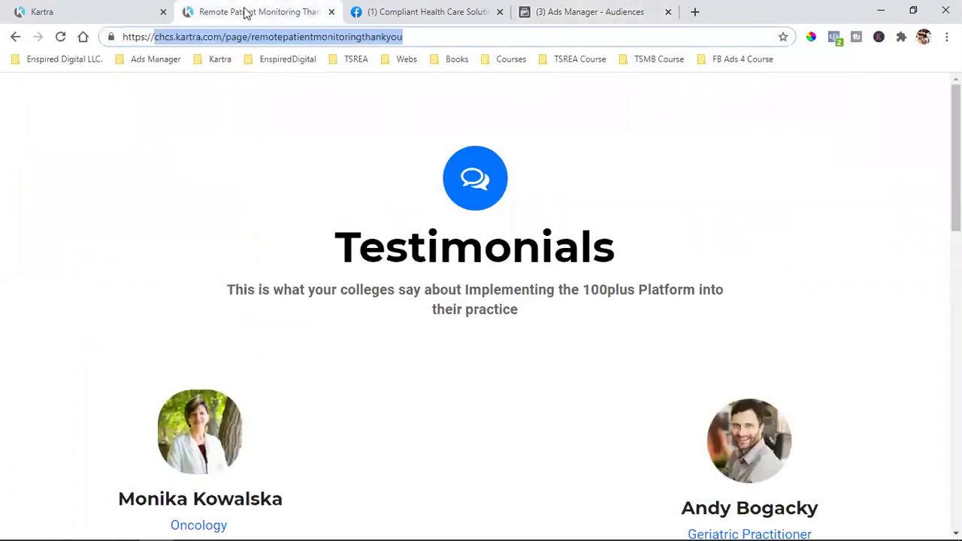
right_click(231, 43)
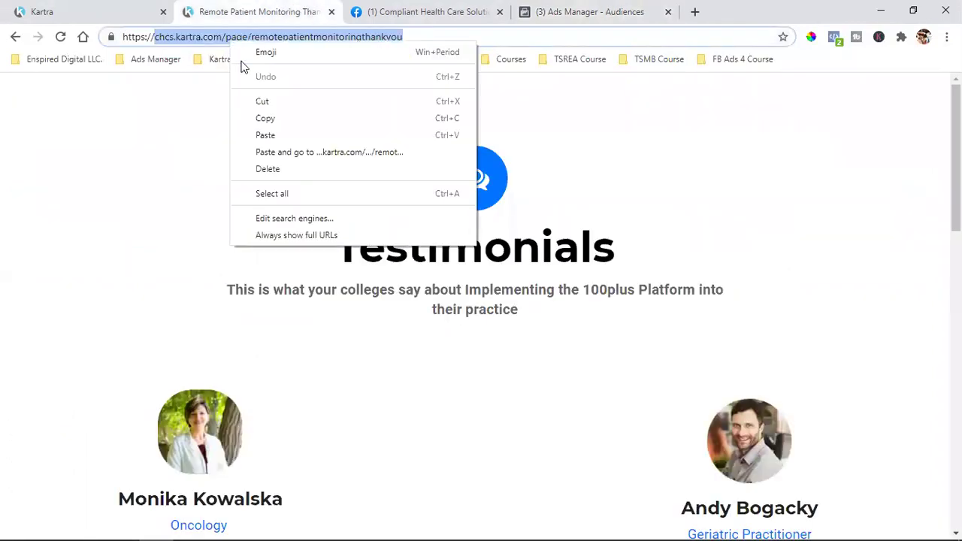
left_click(293, 120)
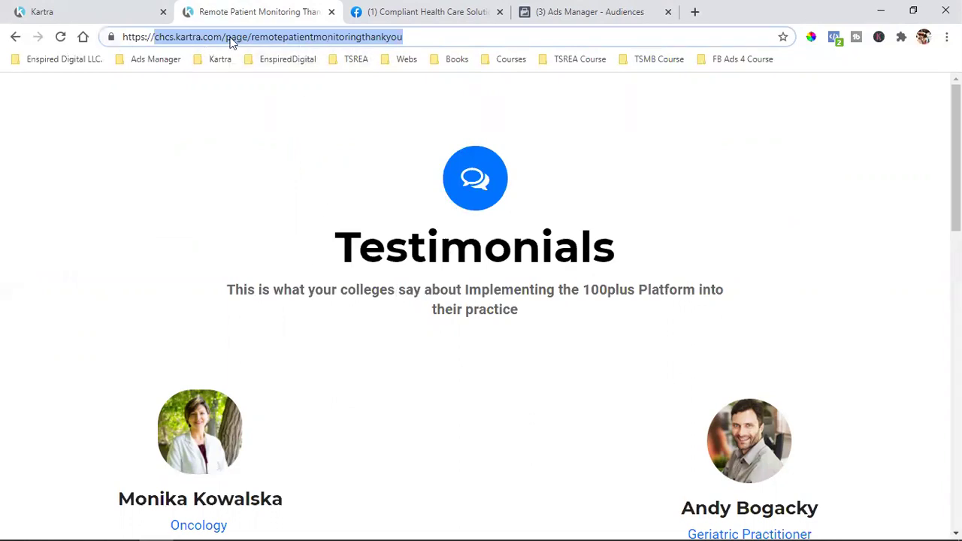
left_click(835, 37)
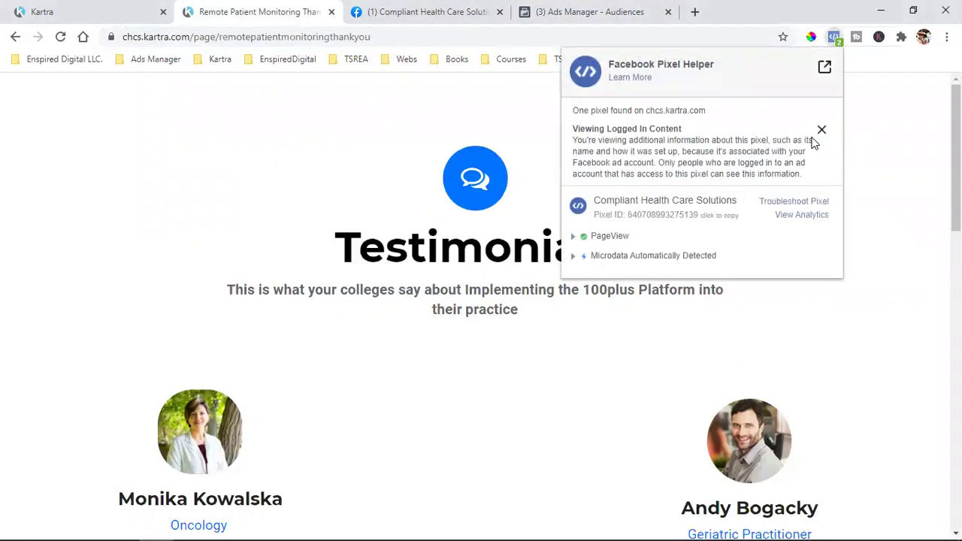
Start another website custom audience of people who visited specific web pages whose URL contains chcs.kartra.com/page/remotepatientmonitoringthankyou
left_click(560, 11)
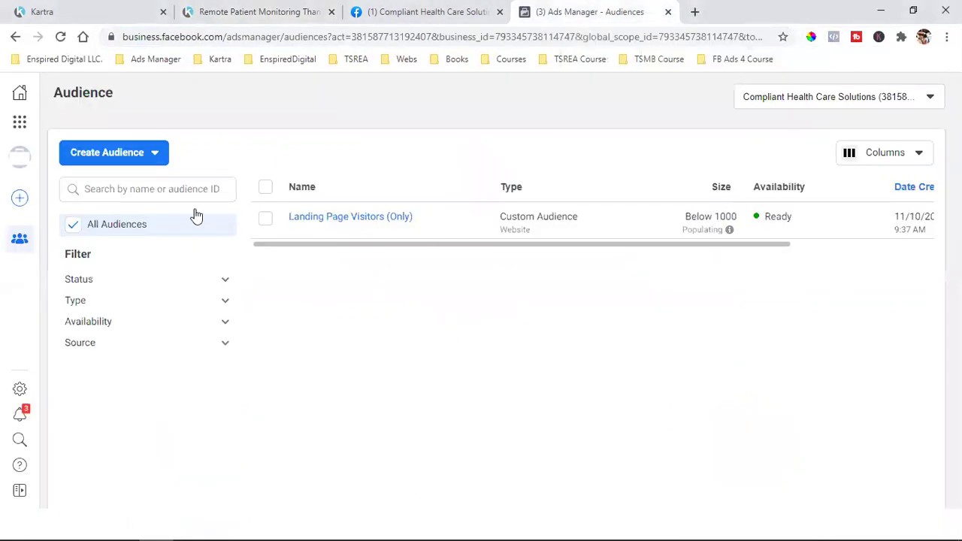
left_click(101, 151)
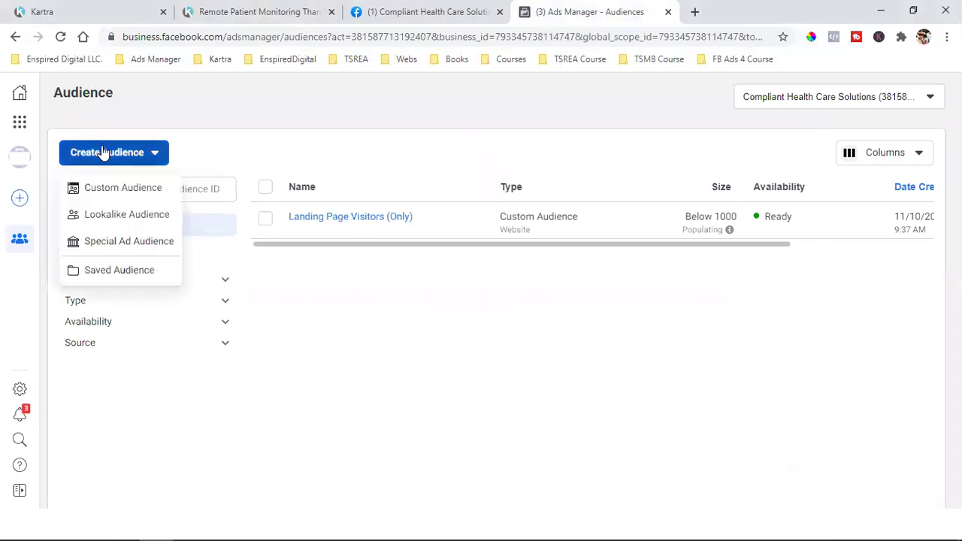
left_click(103, 189)
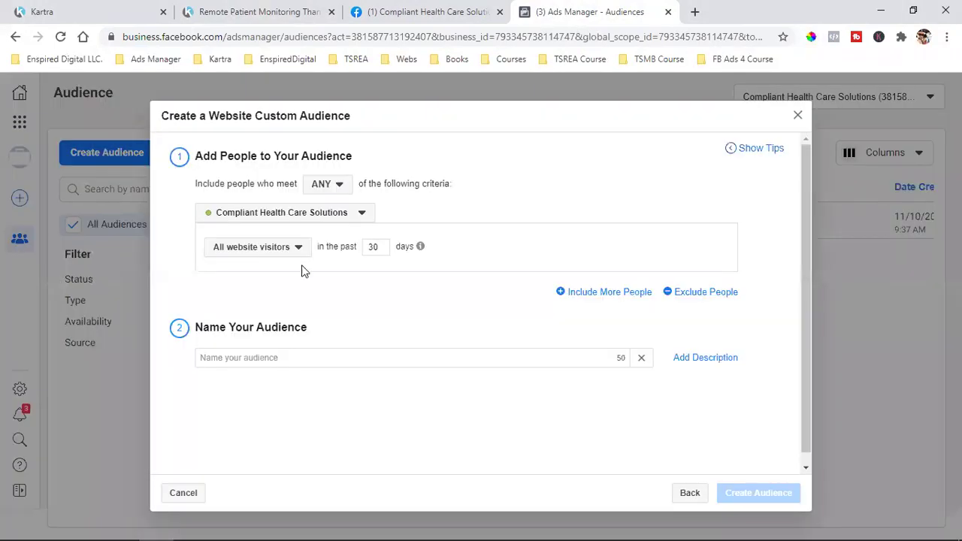
left_click(273, 254)
left_click(275, 318)
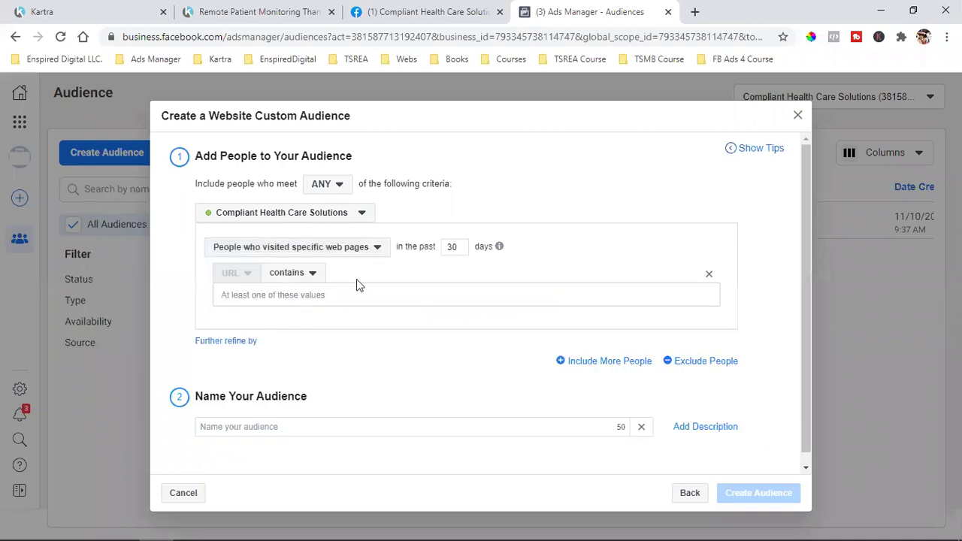
left_click(330, 299)
key("ctrl+v")
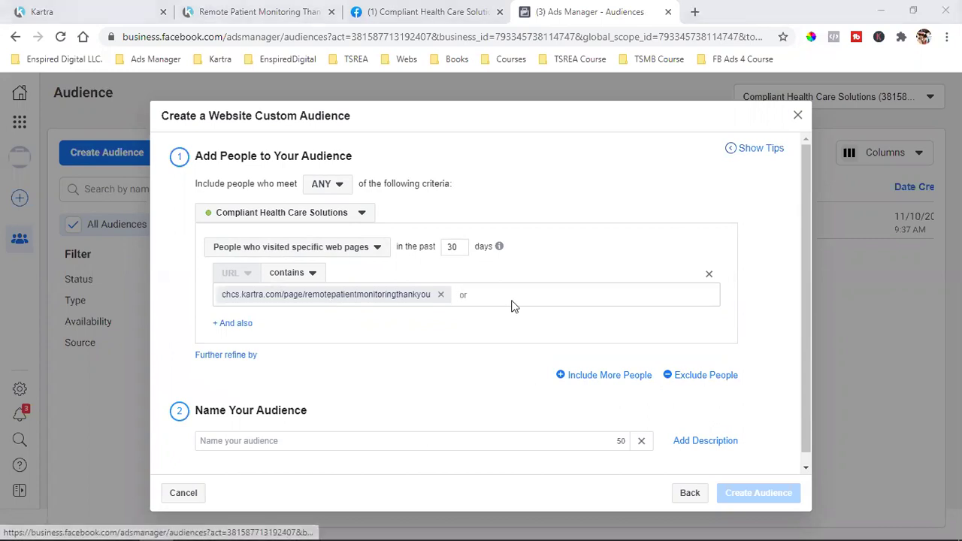
Name the thank-you page audience "LEADS - Remote Patient Monitoring 100 Plus" and create it
left_click(244, 442)
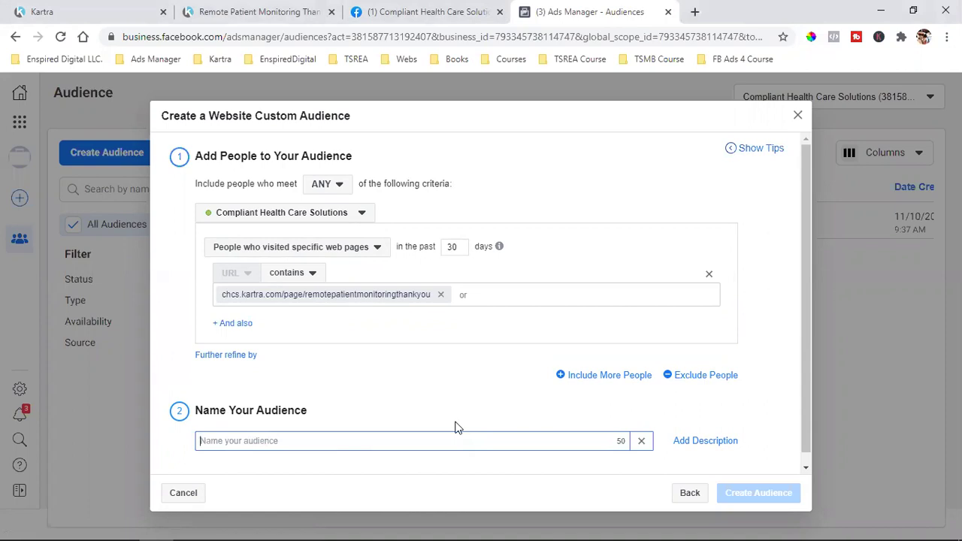
type("Remo")
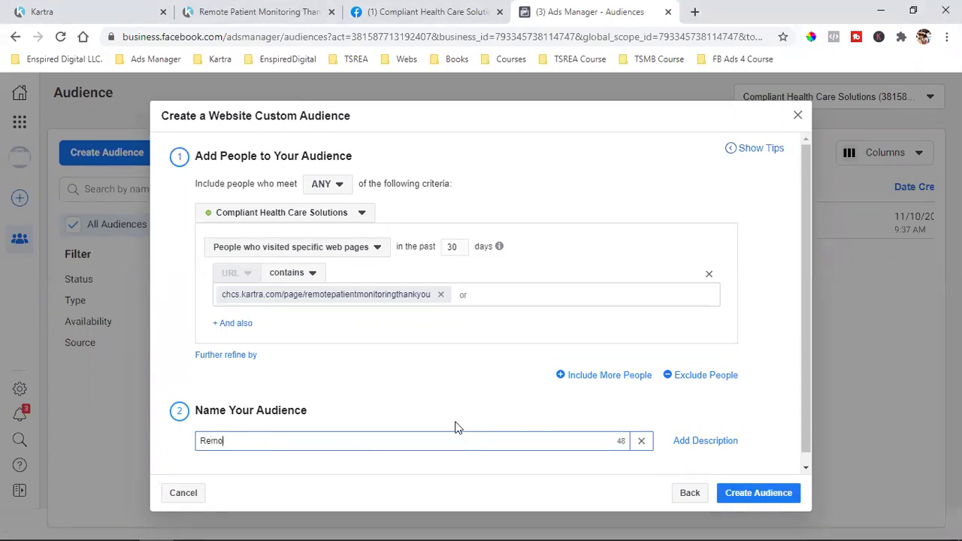
type("te Patient Monitoring 100 ")
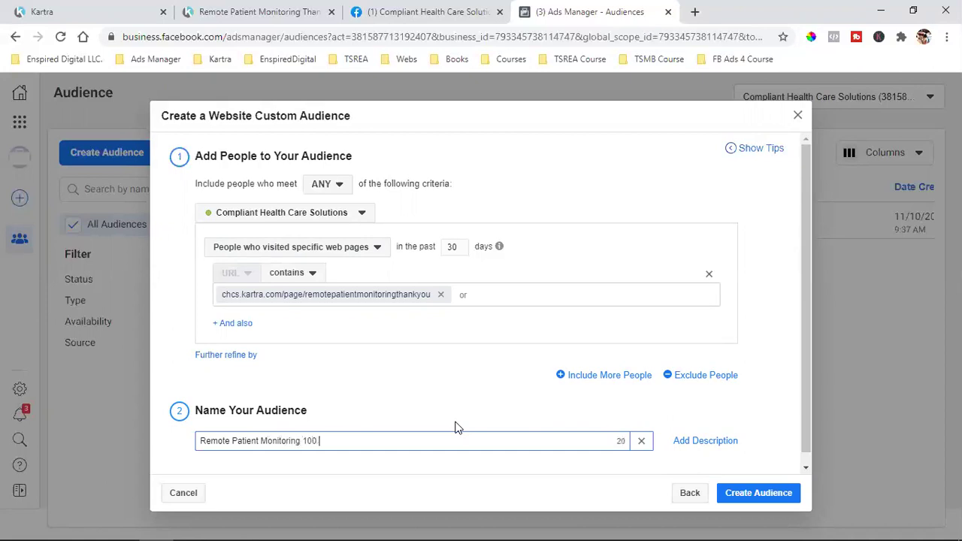
type("Plus")
type("s")
key("Left")
key("Left")
key("Left")
key("Left")
key("Left")
key("Left")
key("Left")
key("Left")
key("Left")
key("Left")
key("Left")
key("Left")
key("Left")
key("Left")
type("LEADS ")
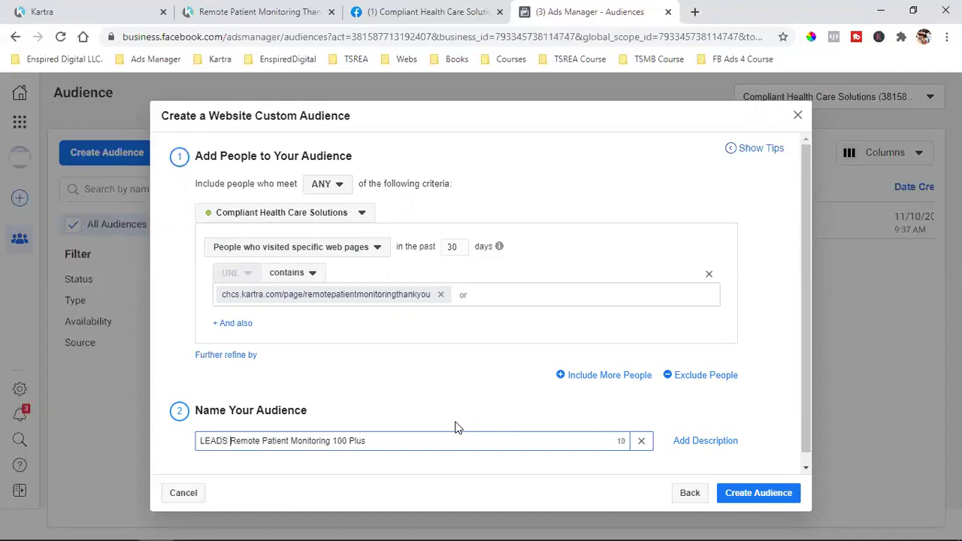
type("-")
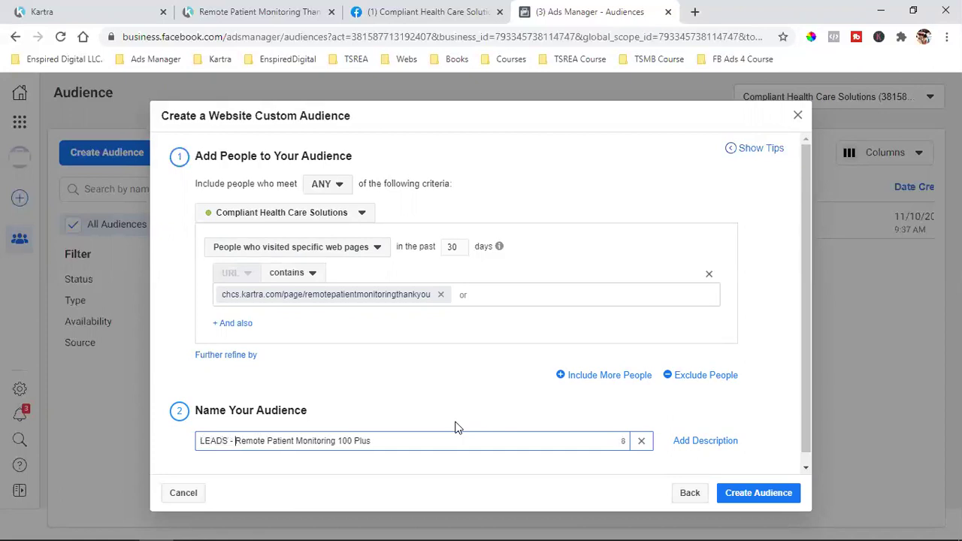
left_click(736, 490)
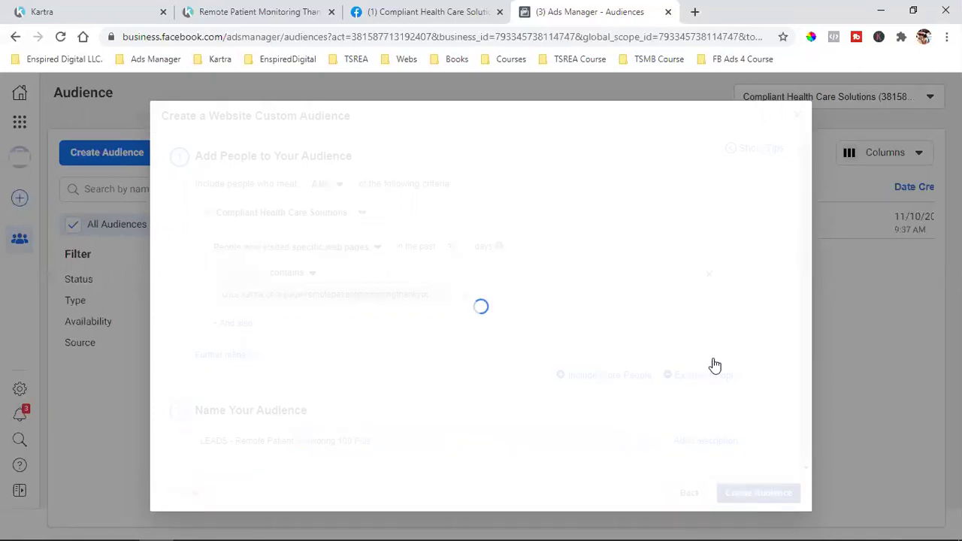
left_click(786, 441)
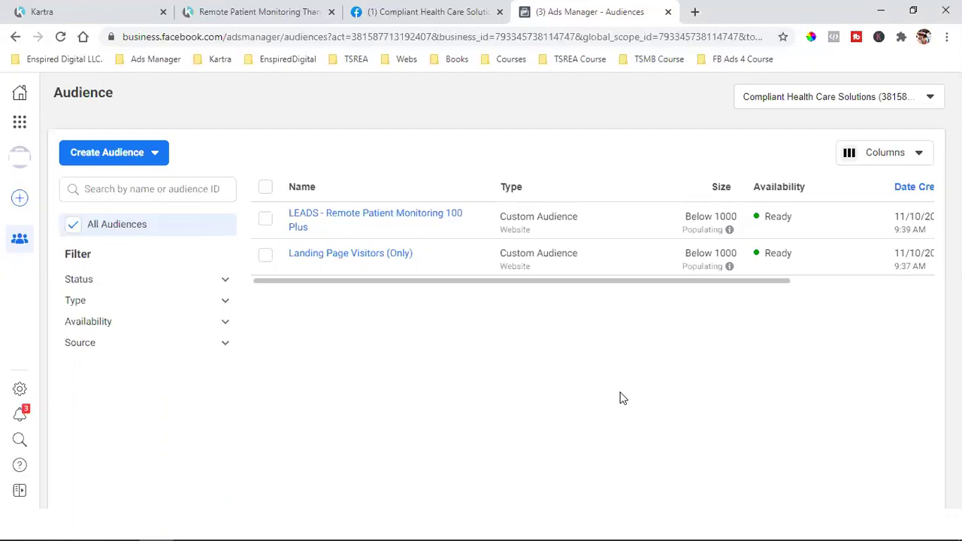
Switch from the Audiences page to the ad account's campaigns overview in Ads Manager
left_click(20, 122)
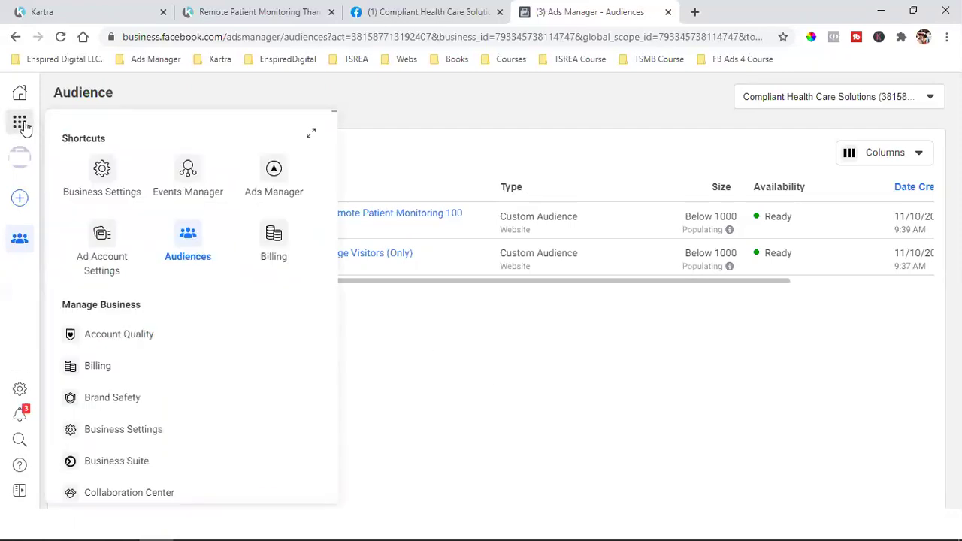
left_click(254, 179)
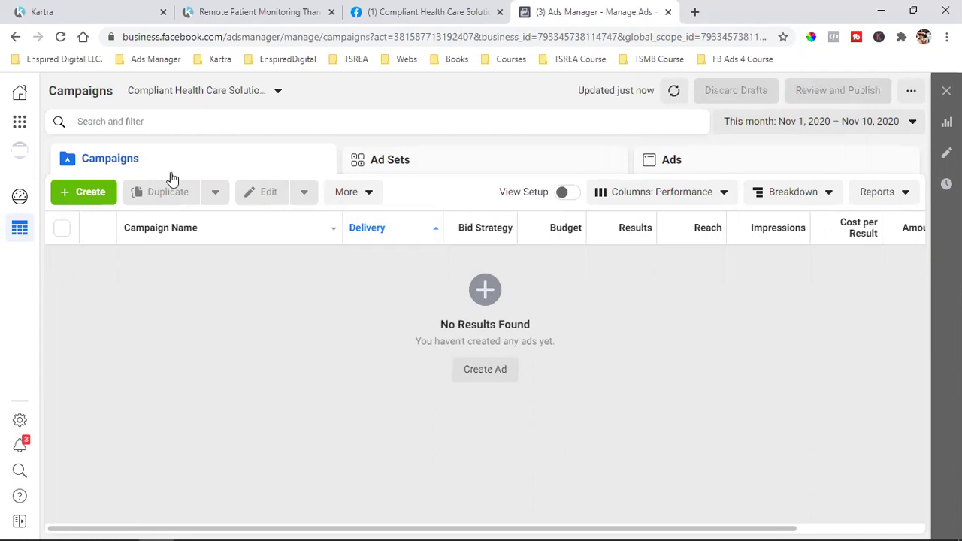
Create a new campaign with the Traffic objective, keep its default settings and continue to its ad set
left_click(93, 189)
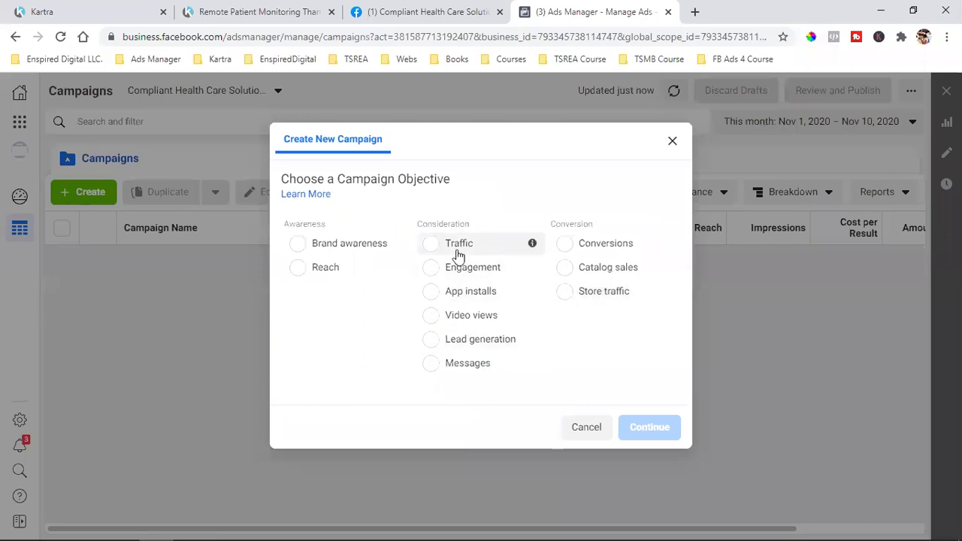
left_click(458, 253)
left_click(656, 502)
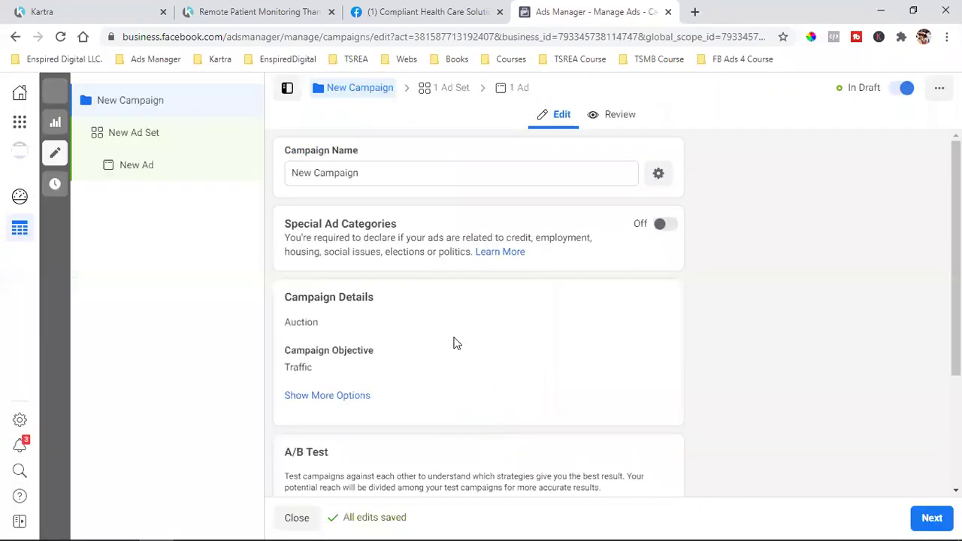
scroll(529, 319, "down", 5)
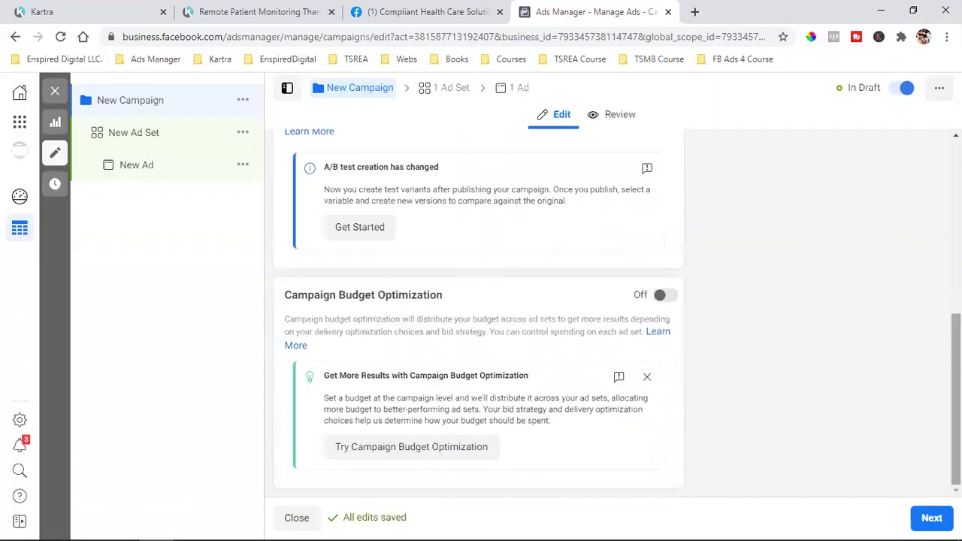
left_click(932, 518)
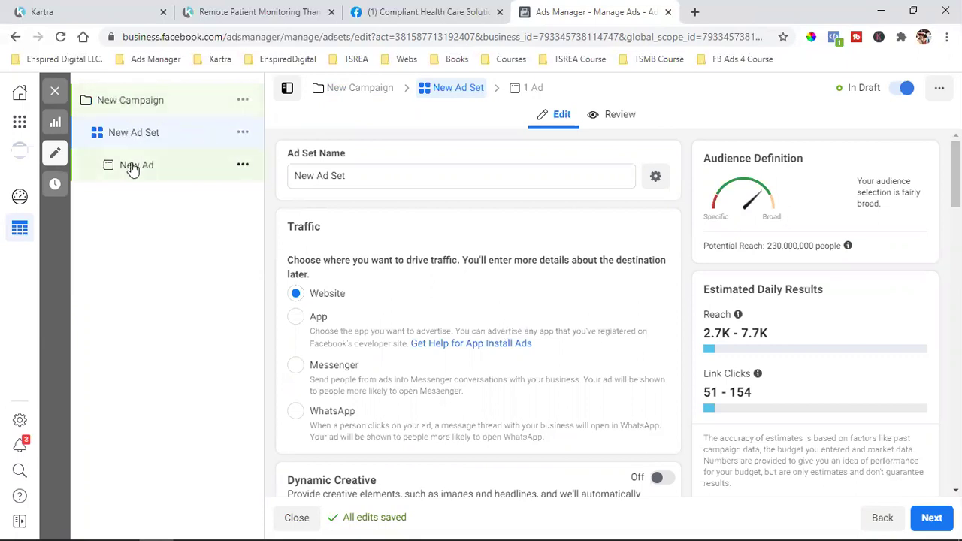
Include the custom audience "Landing Page Visitors (Only)" in the new ad set's audience
scroll(603, 321, "down", 3)
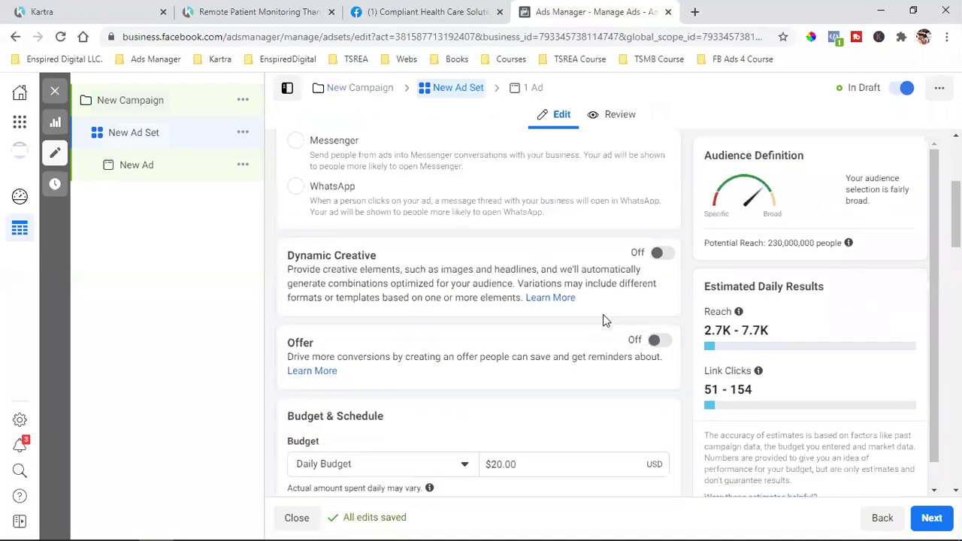
scroll(605, 321, "down", 1)
scroll(606, 321, "down", 5)
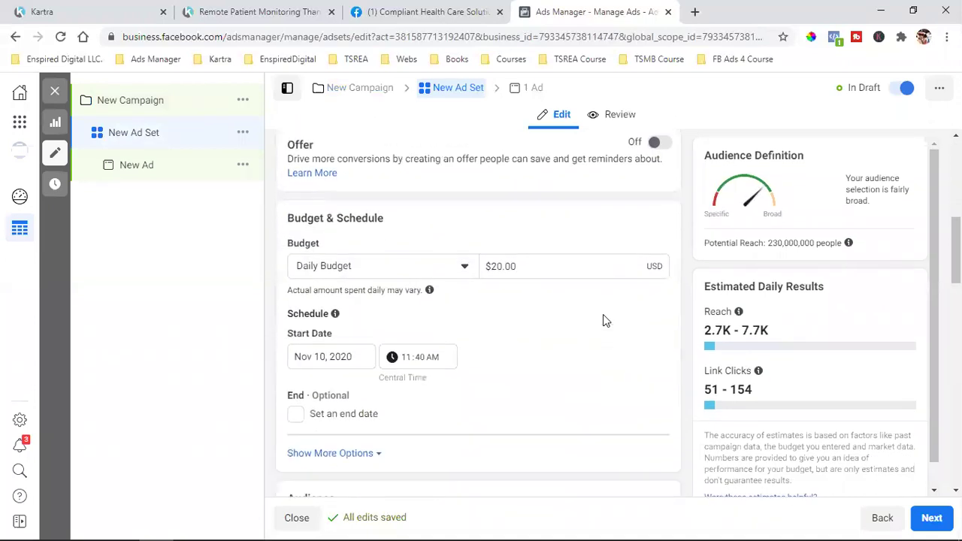
scroll(606, 321, "down", 1)
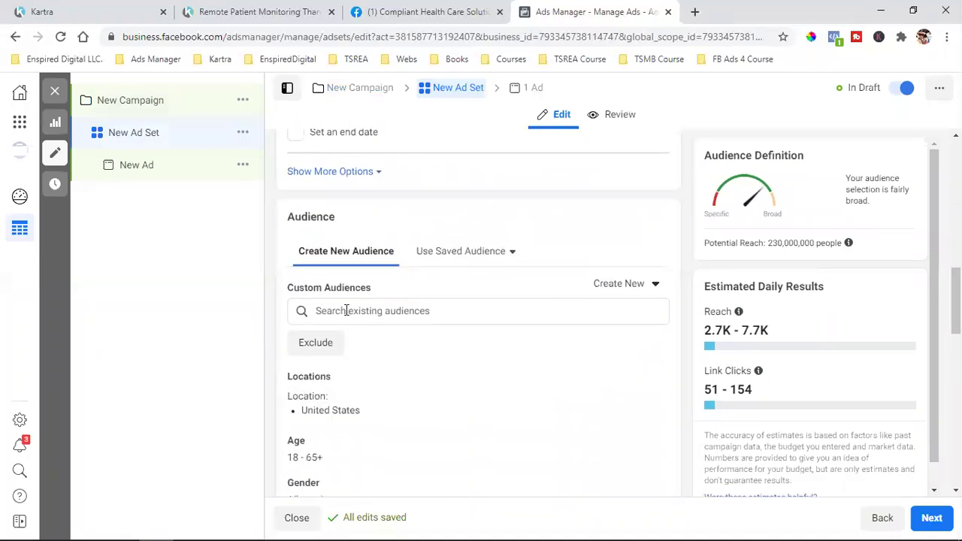
left_click(397, 307)
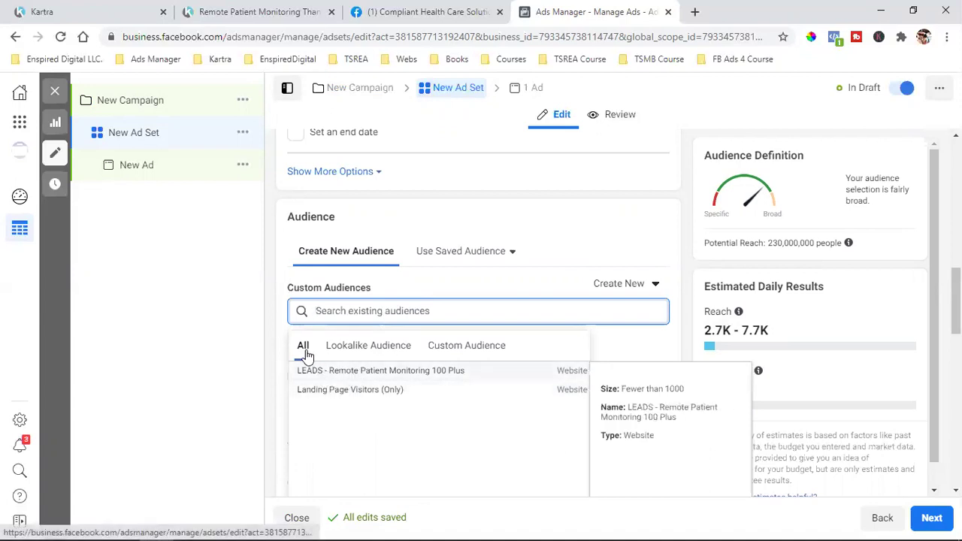
left_click(451, 348)
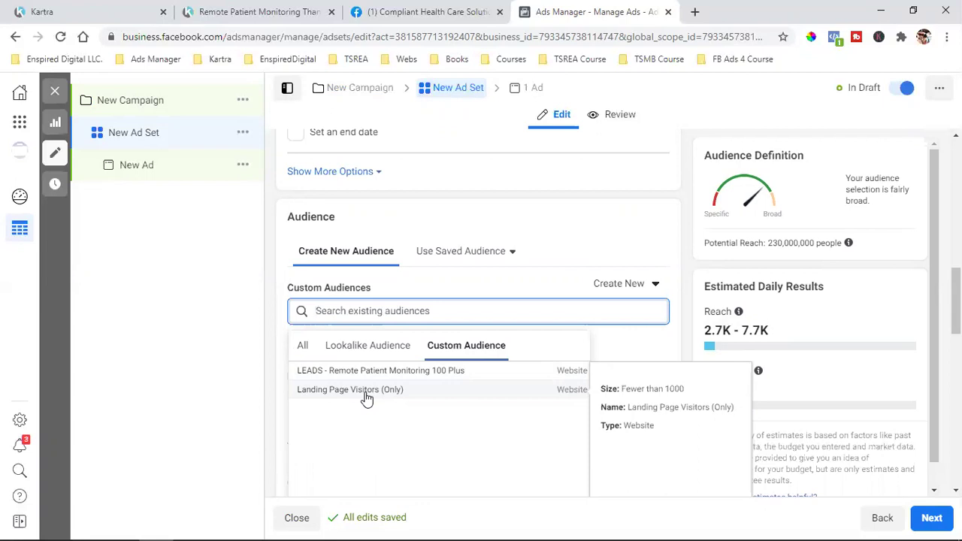
left_click(366, 398)
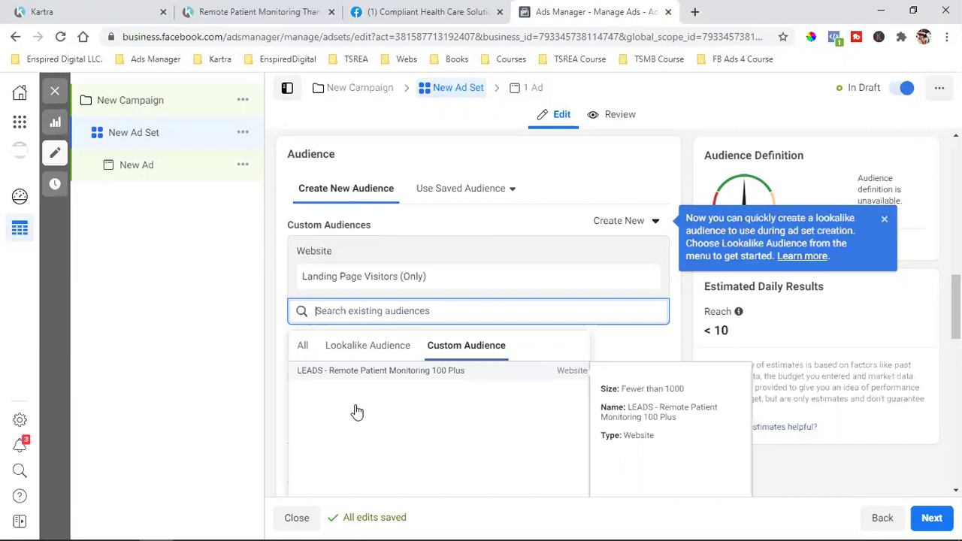
left_click(280, 302)
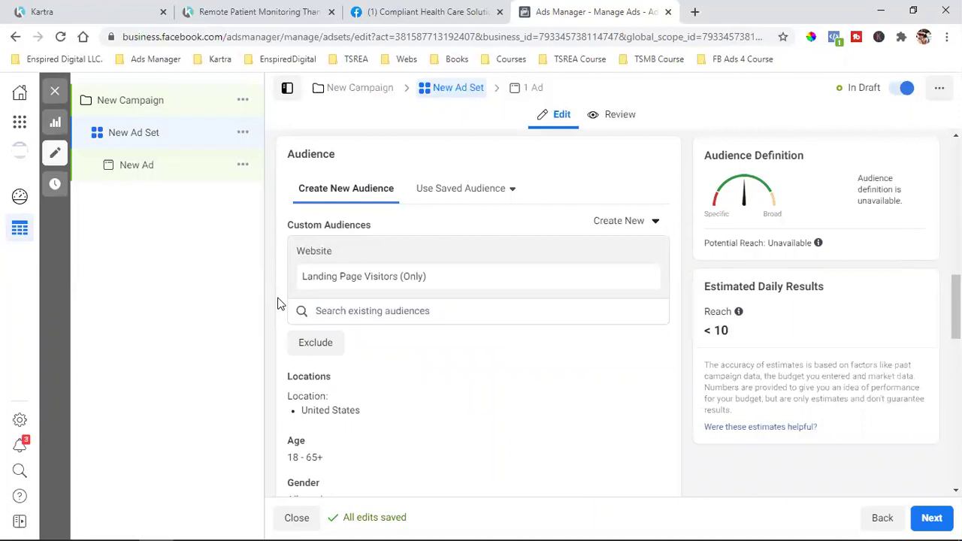
Exclude the custom audience "LEADS - Remote Patient Monitoring 100 Plus" from the ad set's audience
left_click(321, 343)
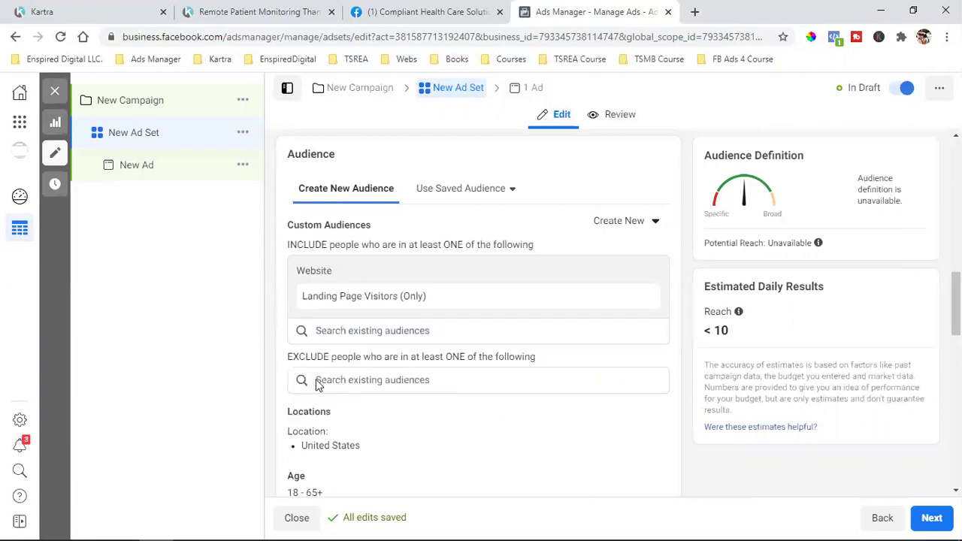
left_click(368, 383)
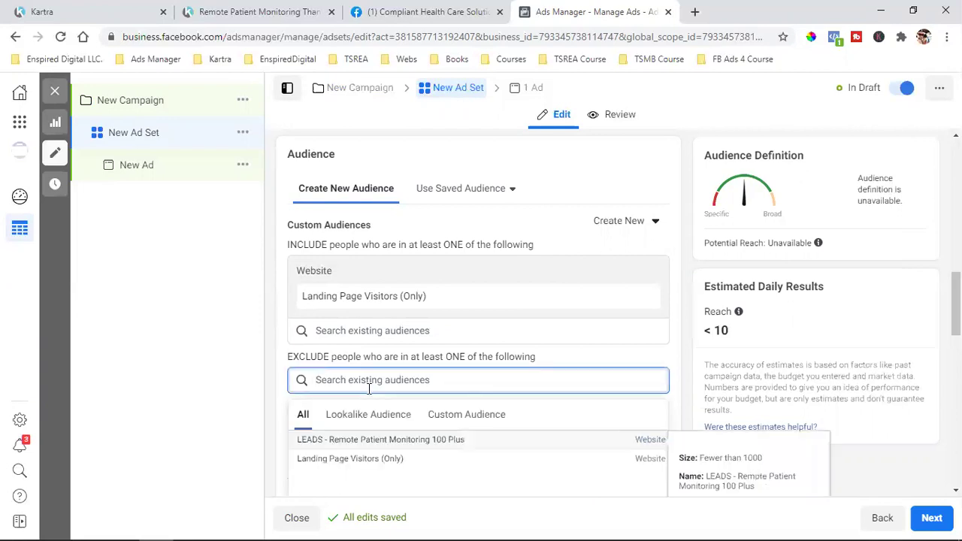
left_click(346, 442)
left_click(265, 322)
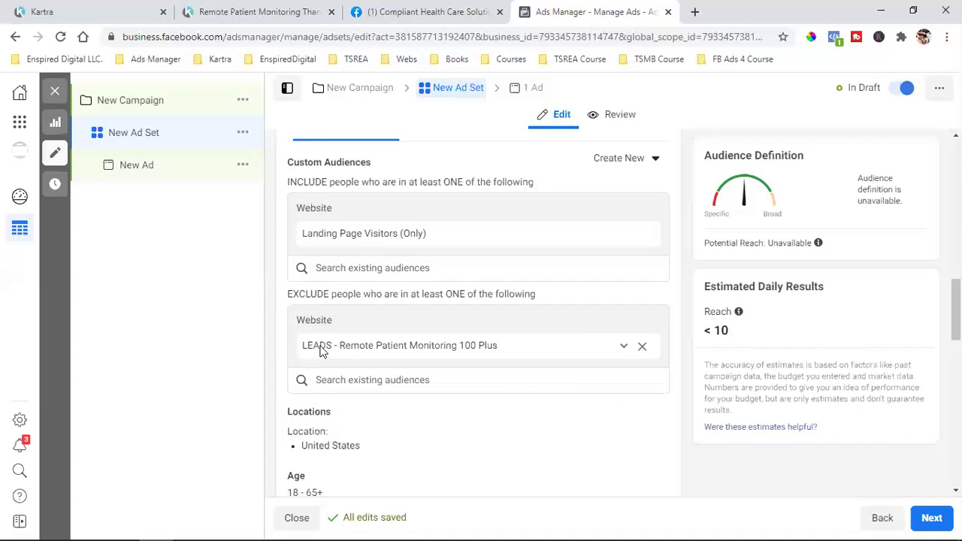
left_click(452, 95)
key("ctrl+2")
scroll(474, 300, "down", 15)
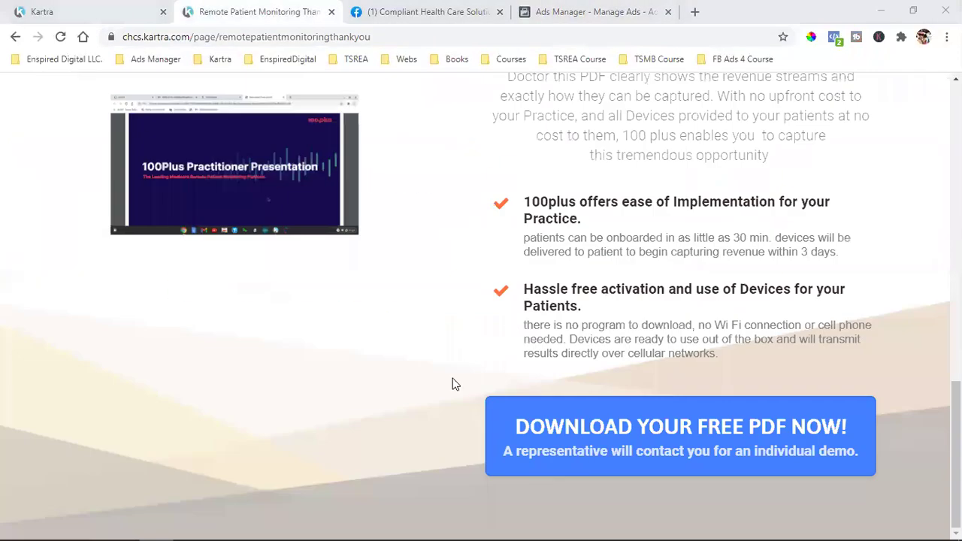
left_click(655, 428)
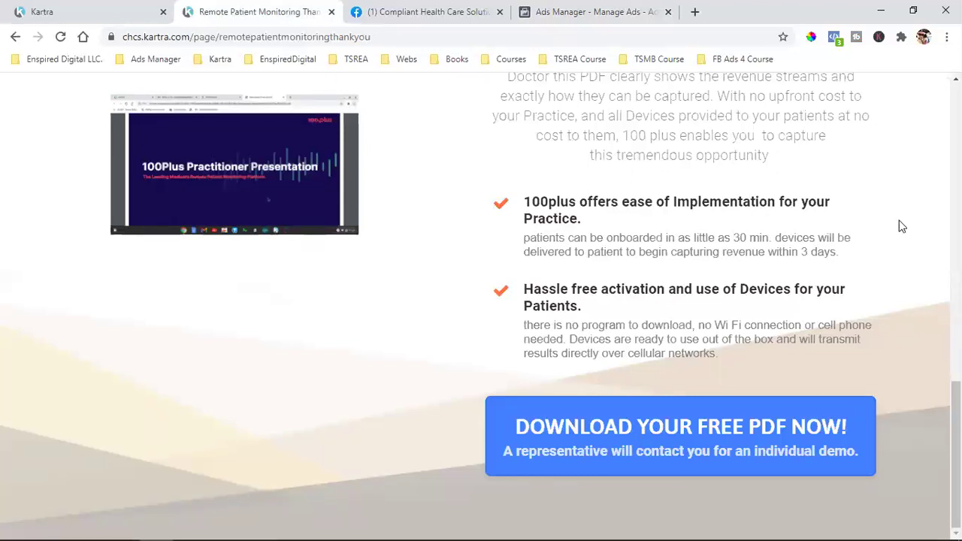
left_click(234, 41)
left_click(235, 40)
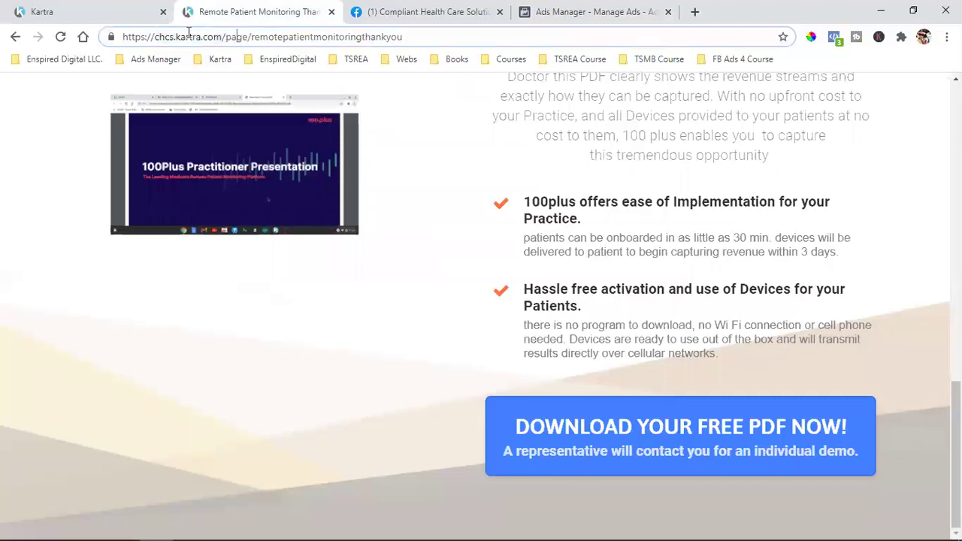
left_click_drag(153, 36, 469, 36)
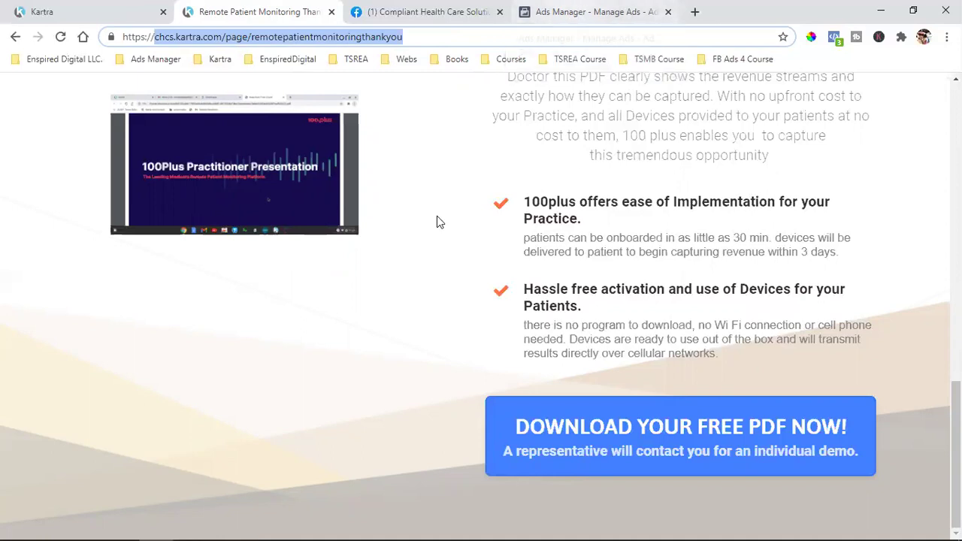
left_click(580, 10)
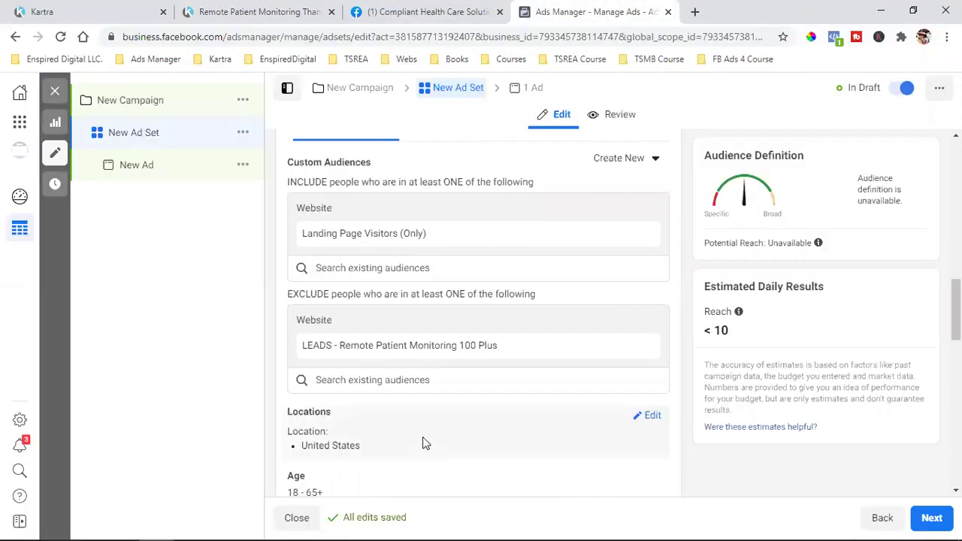